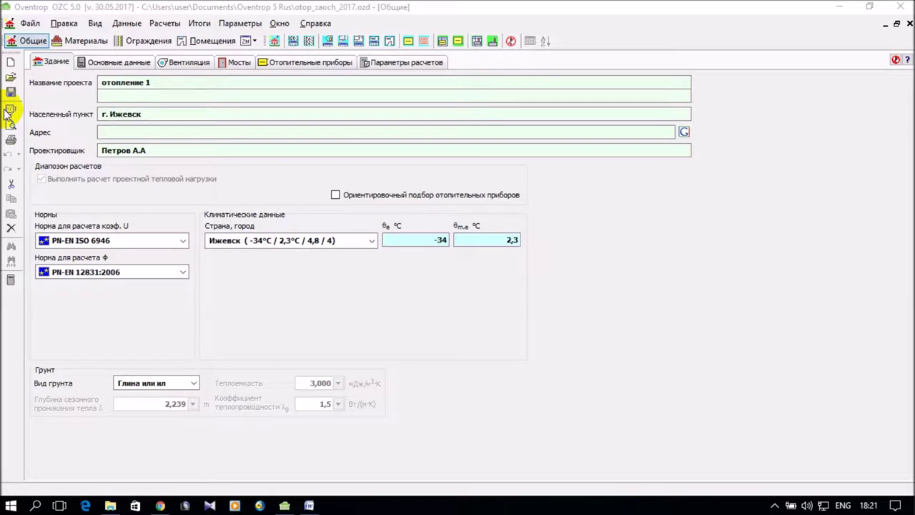
In the print format, exclude the Итоги sections Ведомость этажей, зон здания, групп помещений and помещений, plus Помещения and Отопительные приборы
{"action": "left_click", "coordinate": [31, 24]}
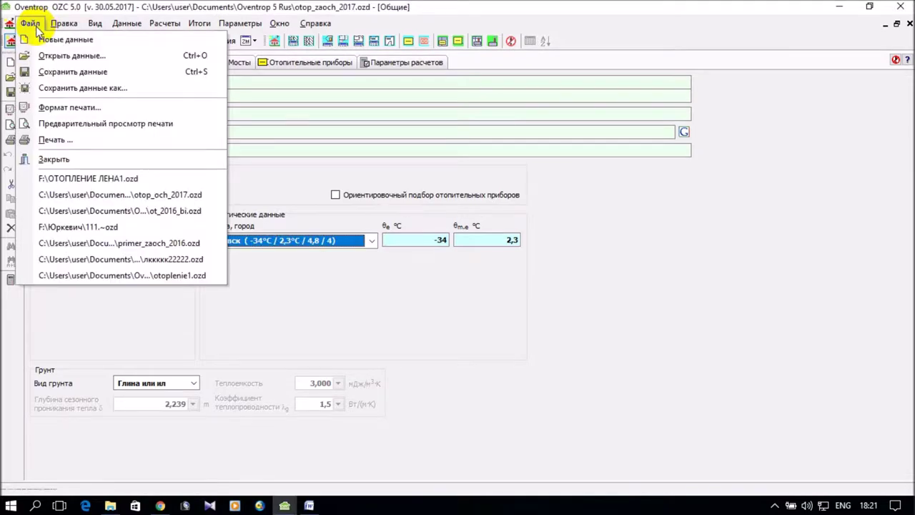
{"action": "left_click", "coordinate": [69, 108]}
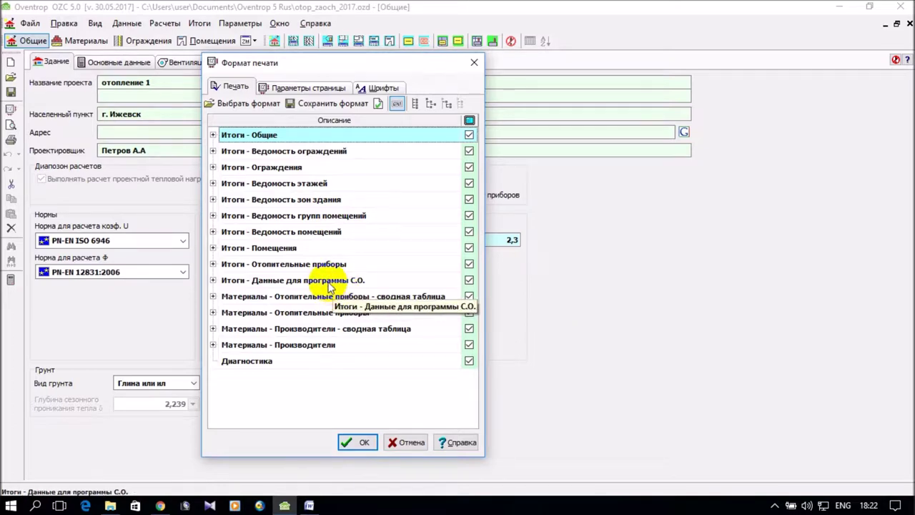
{"action": "left_click", "coordinate": [469, 184]}
{"action": "left_click", "coordinate": [470, 199]}
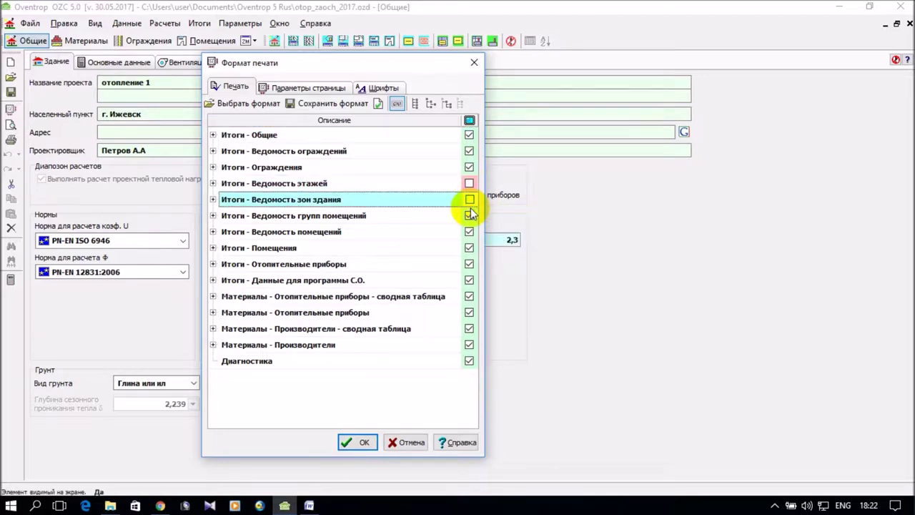
{"action": "left_click", "coordinate": [469, 215]}
{"action": "left_click", "coordinate": [471, 233]}
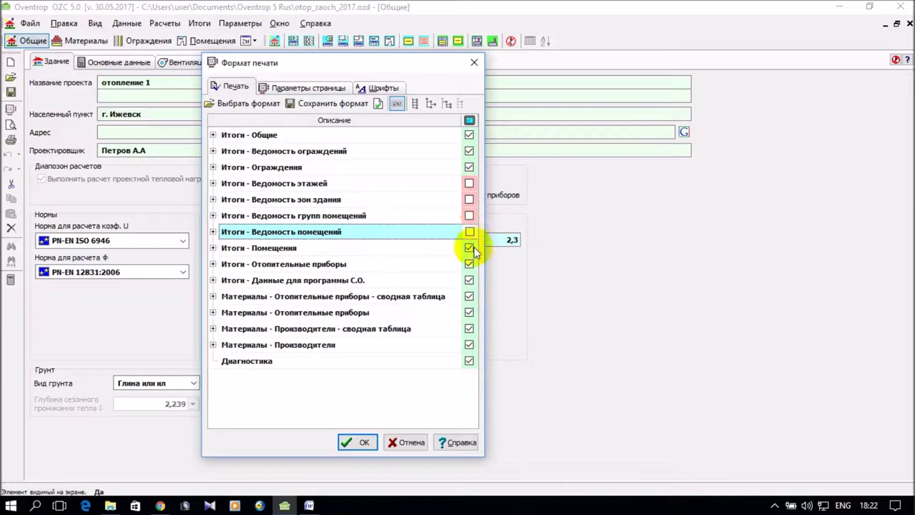
{"action": "left_click", "coordinate": [471, 248]}
{"action": "left_click", "coordinate": [470, 265]}
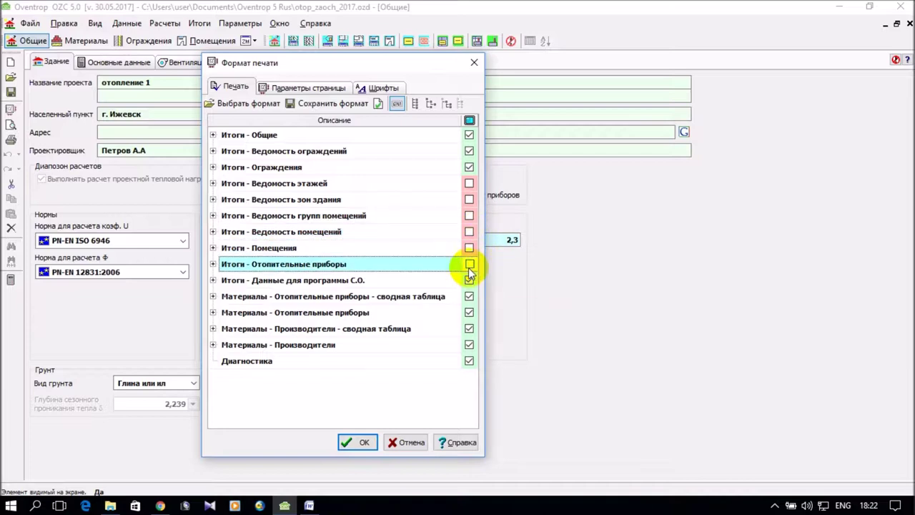
Exclude both Материалы - Отопительные приборы sections, both Материалы - Производители sections and Диагностика from printing, and apply the print format
{"action": "left_click", "coordinate": [470, 297]}
{"action": "left_click", "coordinate": [469, 314]}
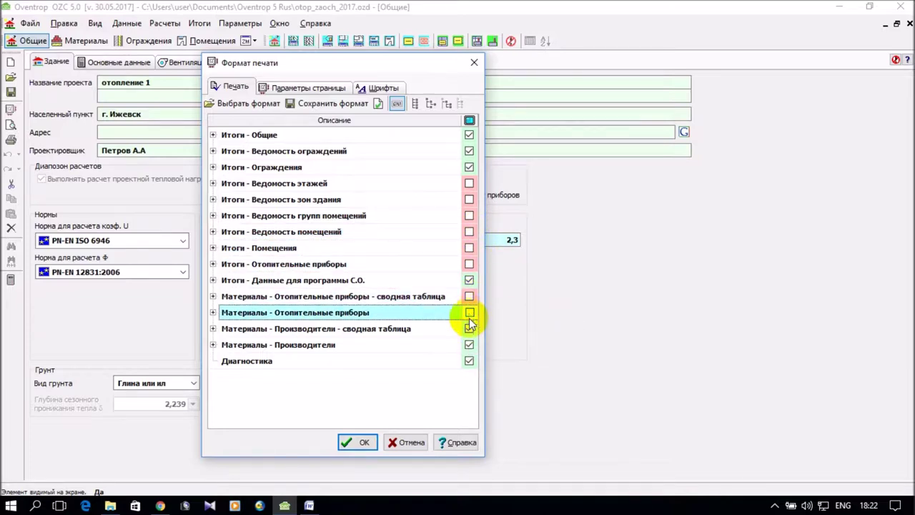
{"action": "left_click", "coordinate": [469, 328]}
{"action": "left_click", "coordinate": [469, 345]}
{"action": "left_click", "coordinate": [469, 361]}
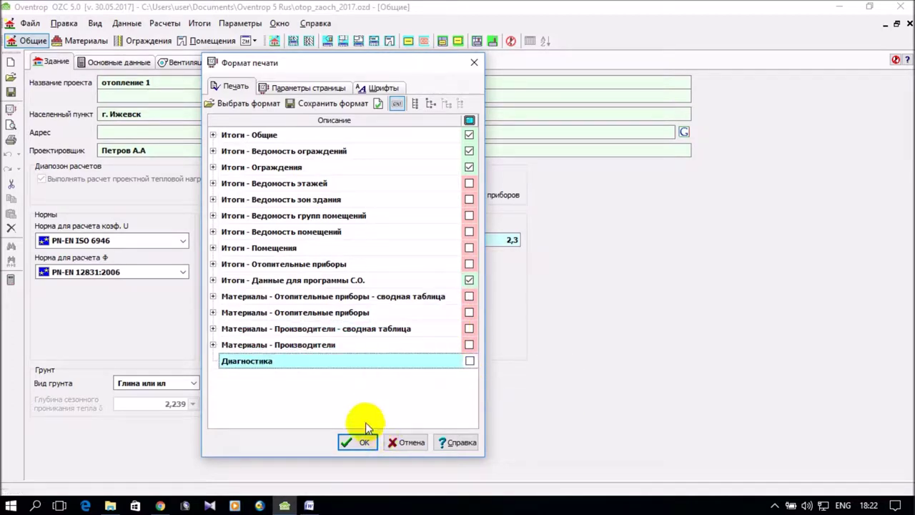
{"action": "left_click", "coordinate": [360, 444]}
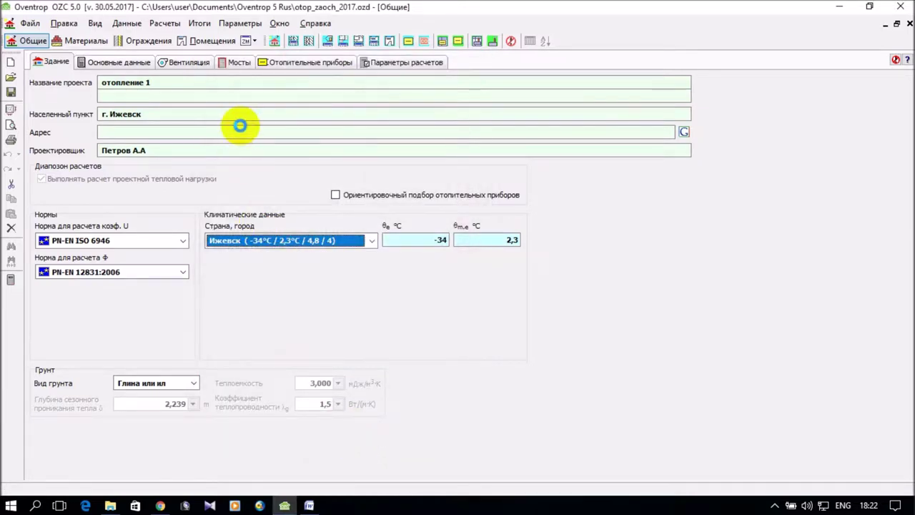
Review the general building results, including climate data, soil, heat losses, ventilation and calculation parameters
{"action": "left_click", "coordinate": [275, 42]}
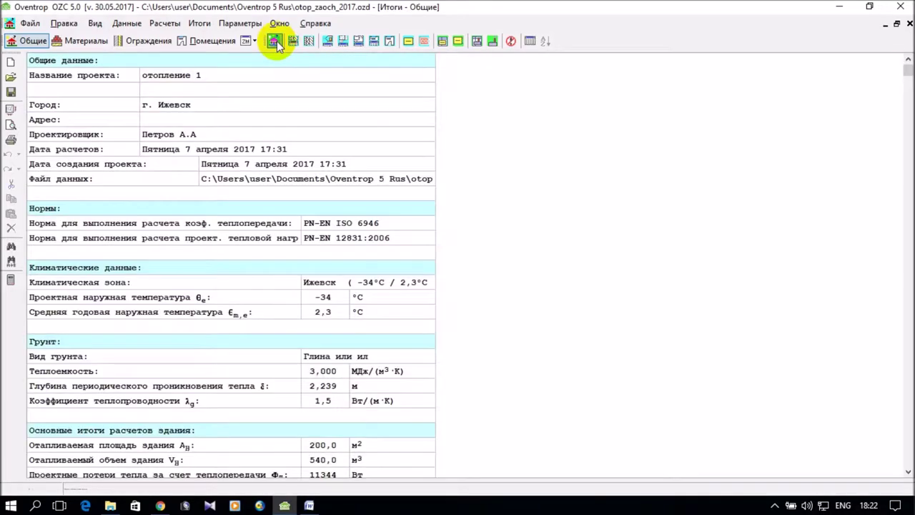
{"action": "scroll", "coordinate": [424, 224], "scroll_direction": "down", "scroll_amount": 6}
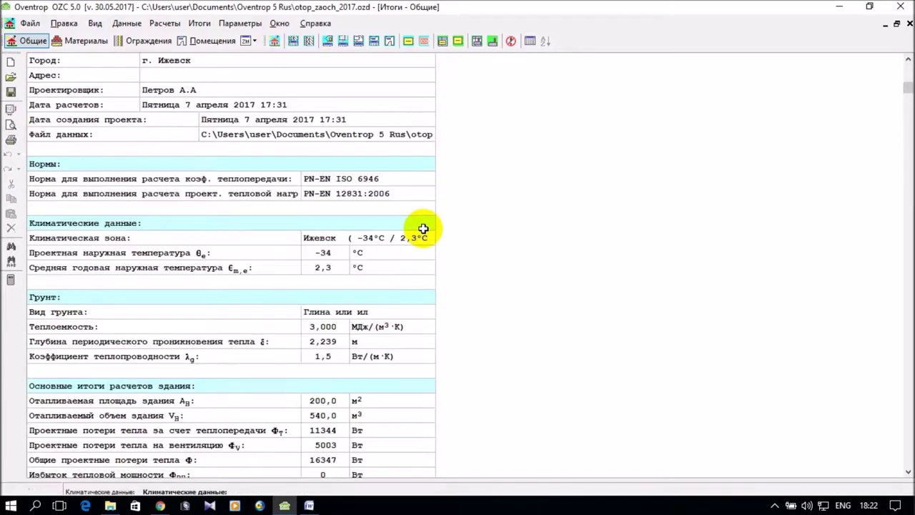
{"action": "scroll", "coordinate": [424, 224], "scroll_direction": "down", "scroll_amount": 1}
{"action": "scroll", "coordinate": [452, 208], "scroll_direction": "up", "scroll_amount": 7}
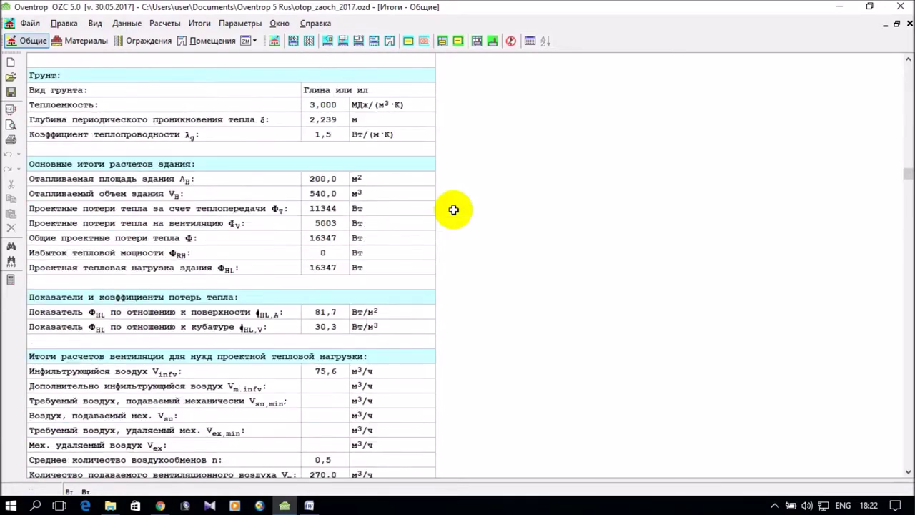
{"action": "scroll", "coordinate": [437, 216], "scroll_direction": "down", "scroll_amount": 10}
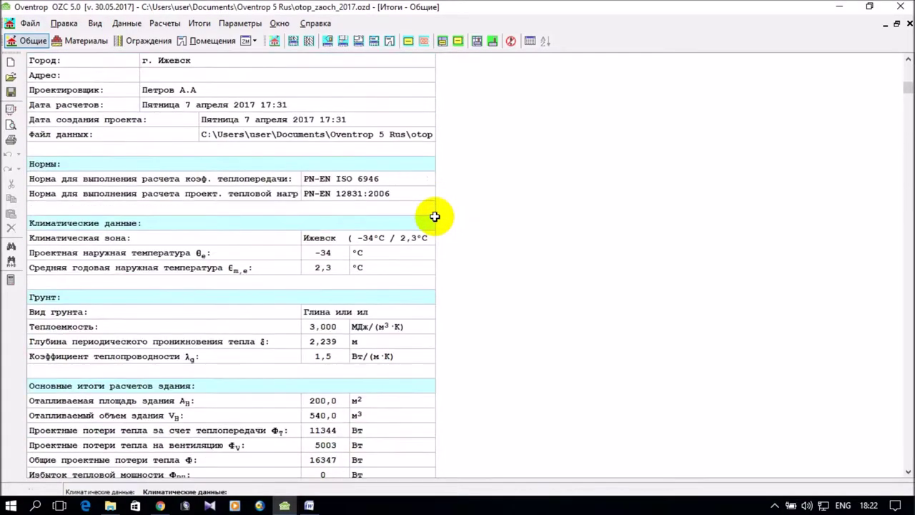
{"action": "scroll", "coordinate": [429, 221], "scroll_direction": "down", "scroll_amount": 4}
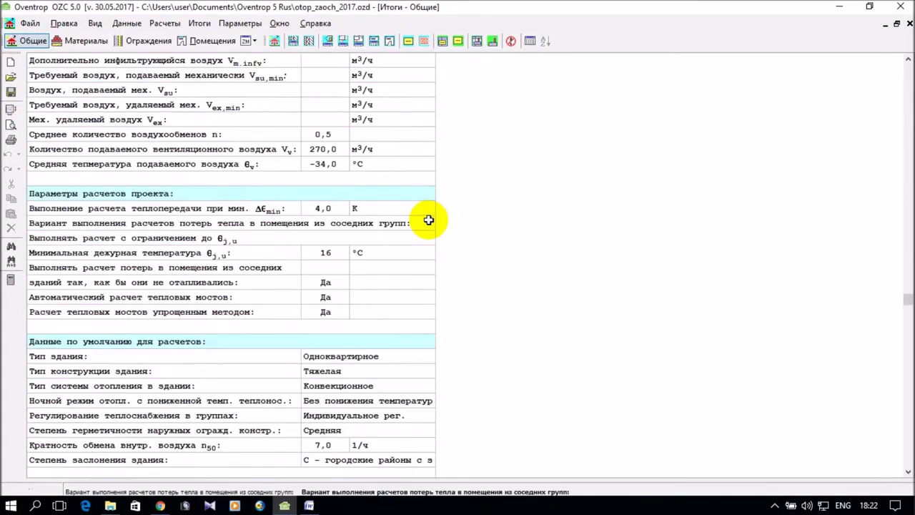
{"action": "scroll", "coordinate": [435, 210], "scroll_direction": "up", "scroll_amount": 8}
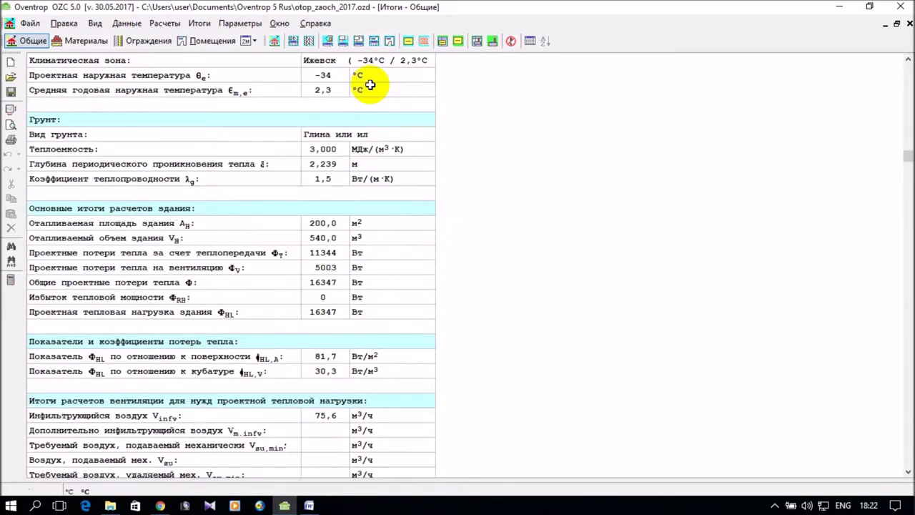
Review the enclosure summary results (Ведомость ограждений) across all table columns
{"action": "left_click", "coordinate": [292, 41]}
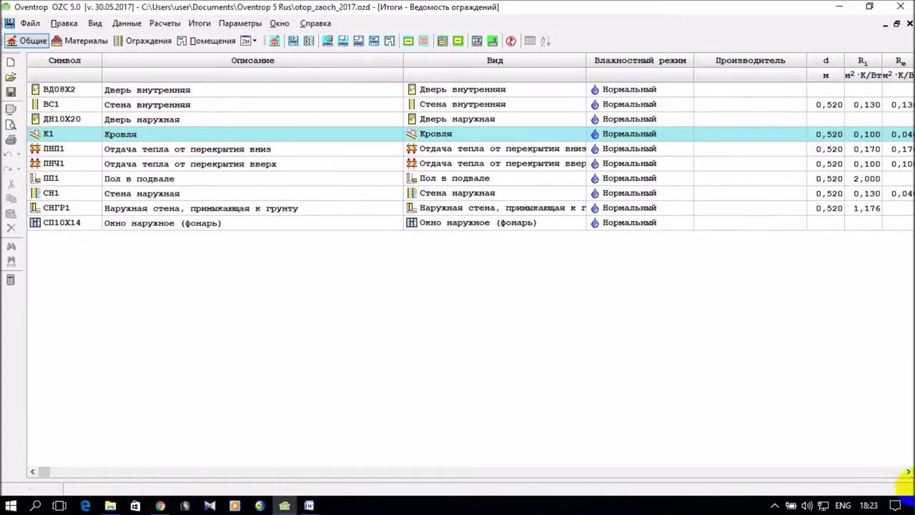
{"action": "left_click", "coordinate": [906, 472]}
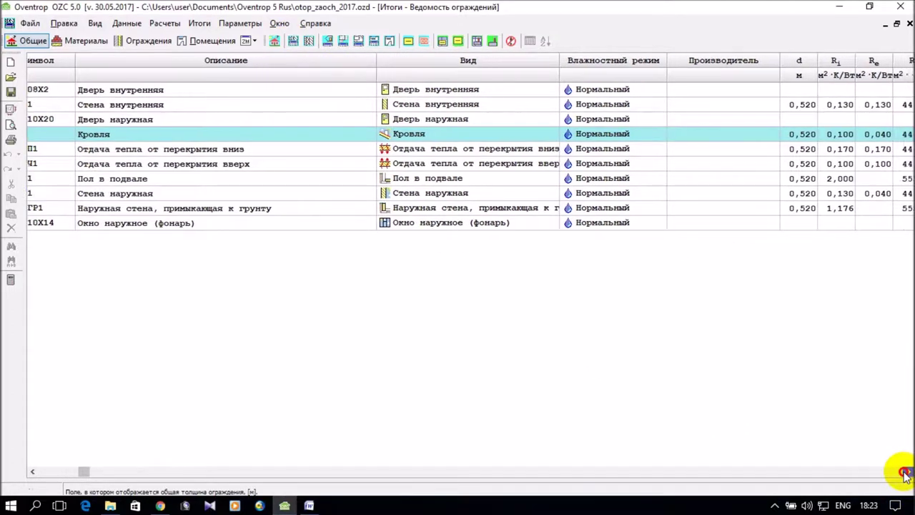
{"action": "left_click_drag", "start_coordinate": [905, 475], "coordinate": [900, 476]}
{"action": "scroll", "coordinate": [882, 474], "scroll_direction": "left", "scroll_amount": 5}
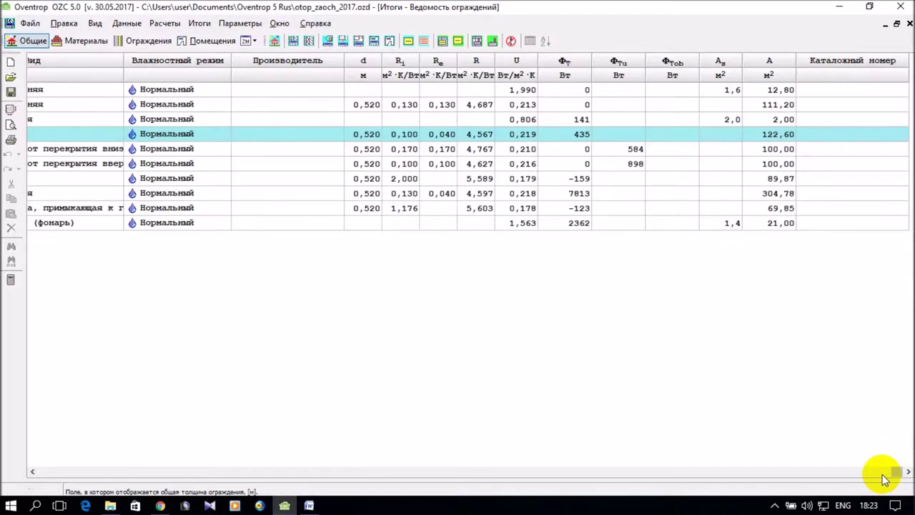
{"action": "scroll", "coordinate": [882, 475], "scroll_direction": "right", "scroll_amount": 5}
{"action": "scroll", "coordinate": [883, 475], "scroll_direction": "left", "scroll_amount": 5}
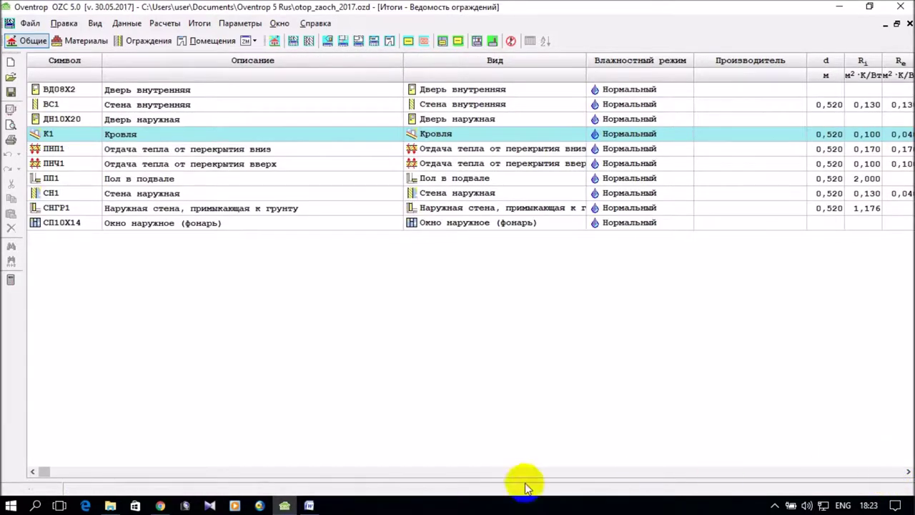
Use the table format settings to hide the Описание and Производитель columns of the enclosure summary table
{"action": "right_click", "coordinate": [265, 271]}
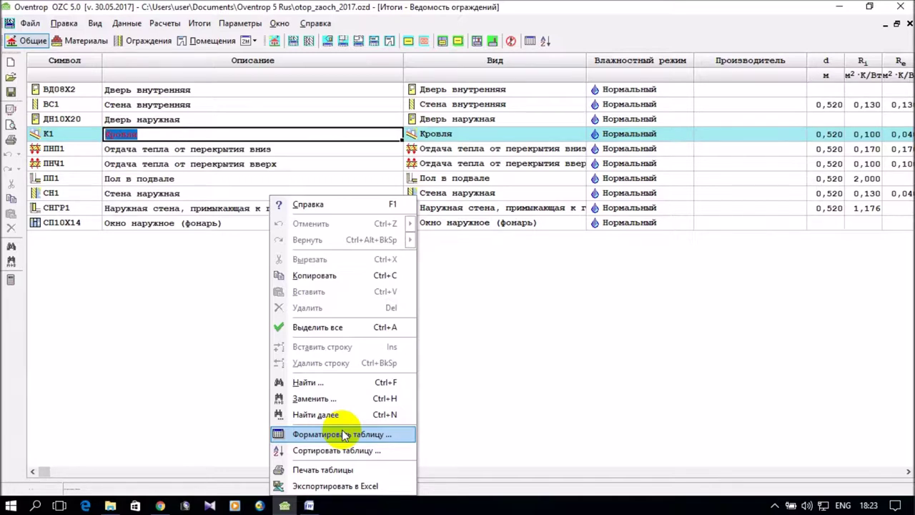
{"action": "left_click", "coordinate": [344, 434]}
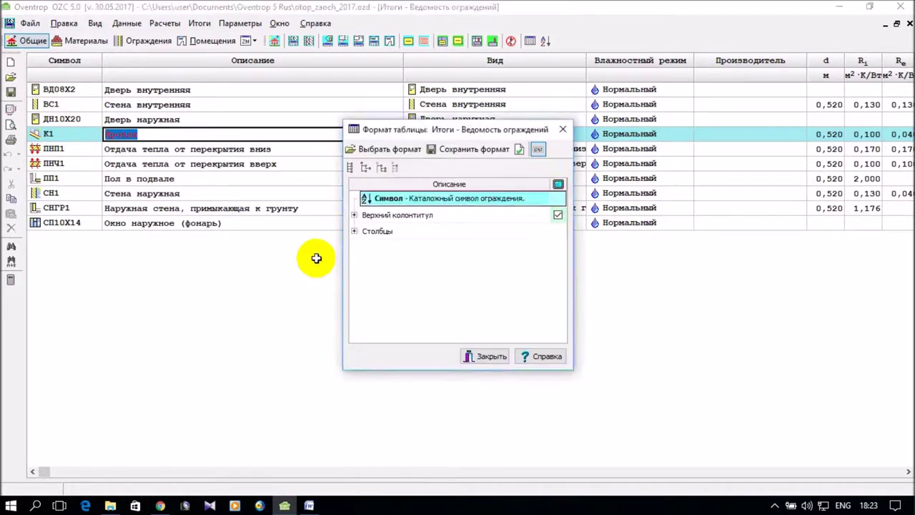
{"action": "left_click_drag", "start_coordinate": [428, 136], "coordinate": [373, 233]}
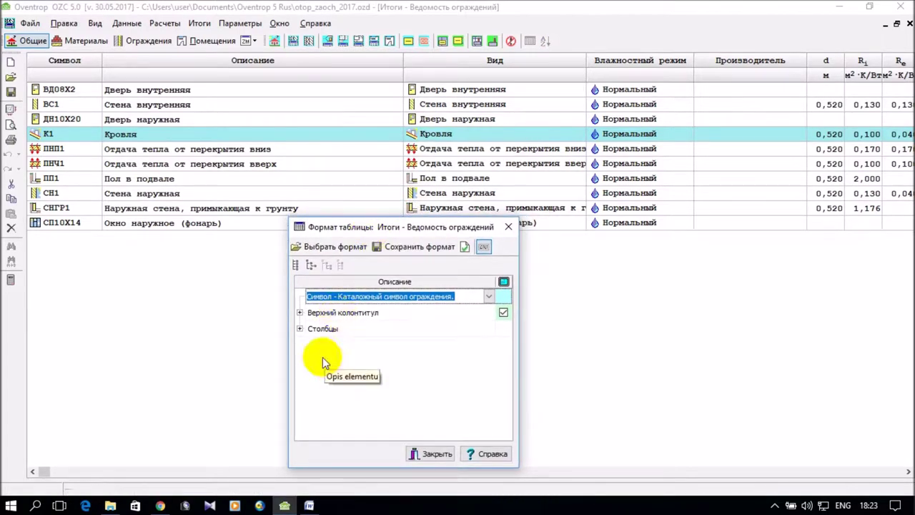
{"action": "left_click", "coordinate": [299, 313]}
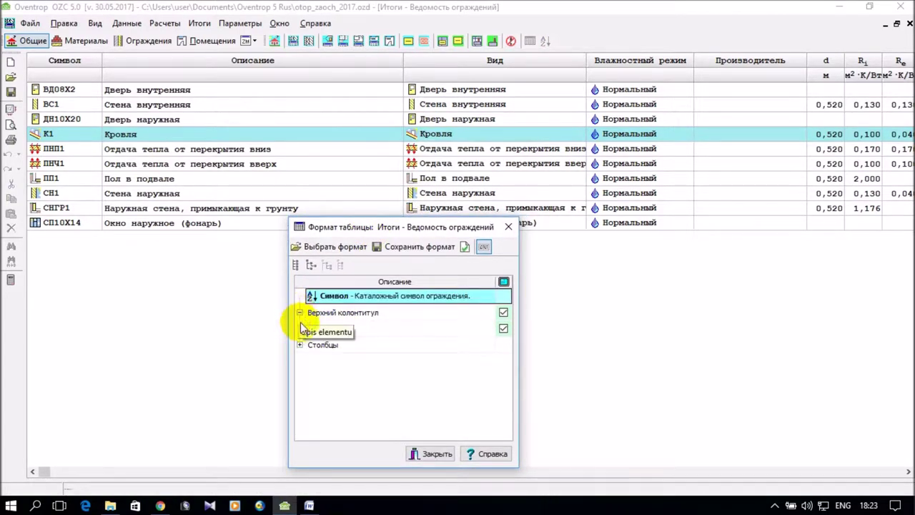
{"action": "left_click", "coordinate": [300, 312]}
{"action": "left_click", "coordinate": [300, 329]}
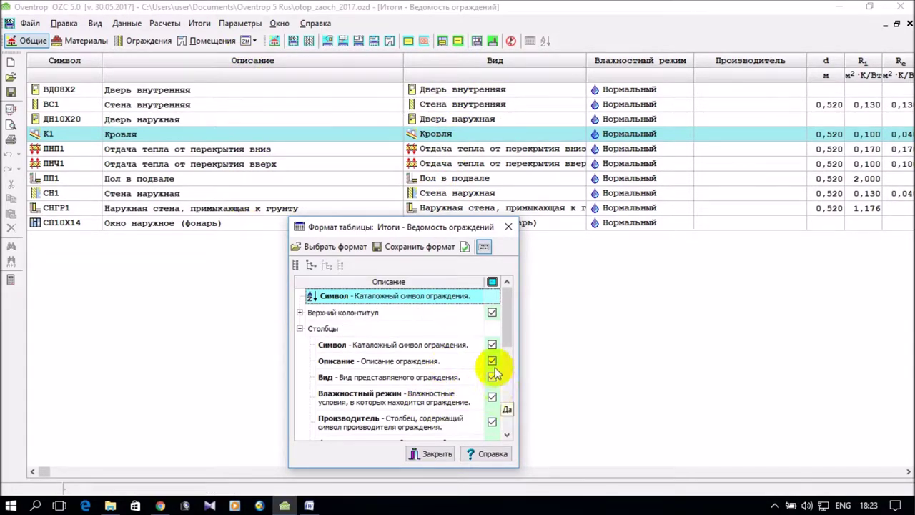
{"action": "left_click", "coordinate": [492, 361]}
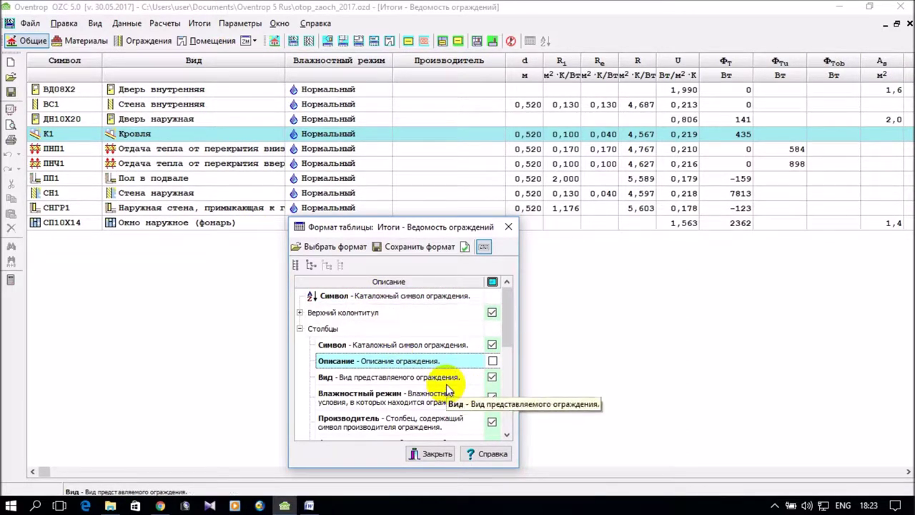
{"action": "scroll", "coordinate": [434, 390], "scroll_direction": "down", "scroll_amount": 1}
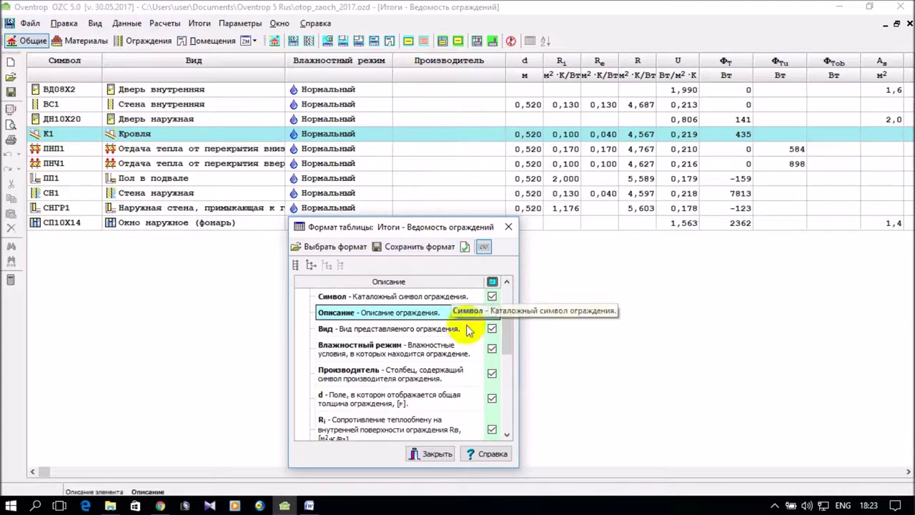
{"action": "left_click", "coordinate": [492, 375]}
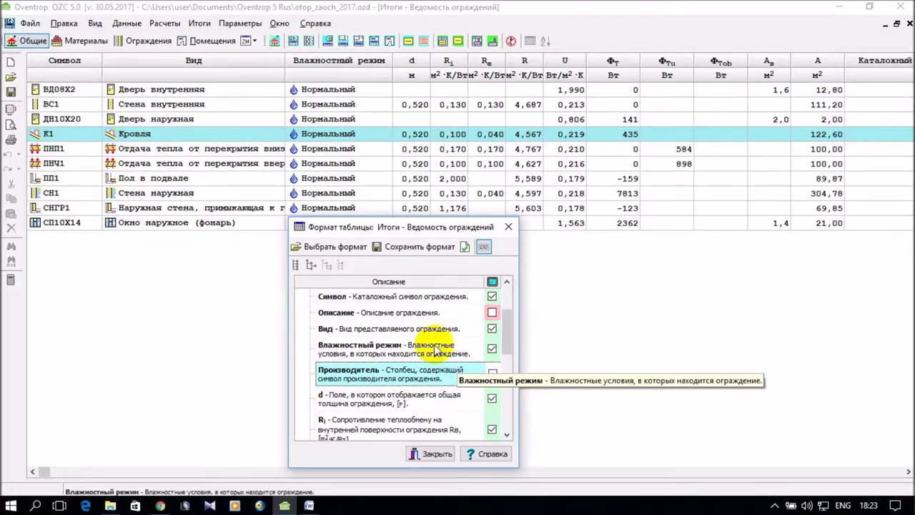
Hide the ΦTob and Каталожный номер columns of the enclosure summary table and close its format settings
{"action": "scroll", "coordinate": [434, 350], "scroll_direction": "down", "scroll_amount": 3}
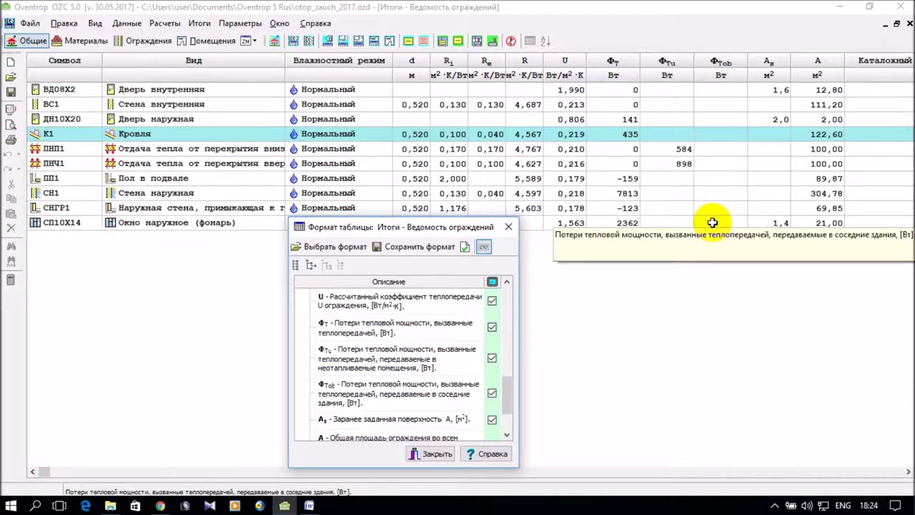
{"action": "left_click", "coordinate": [492, 394]}
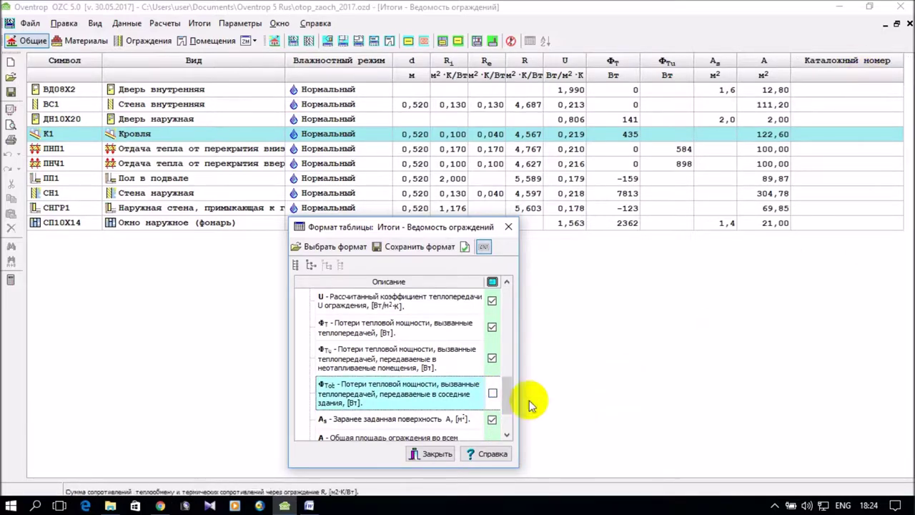
{"action": "scroll", "coordinate": [498, 379], "scroll_direction": "down", "scroll_amount": 3}
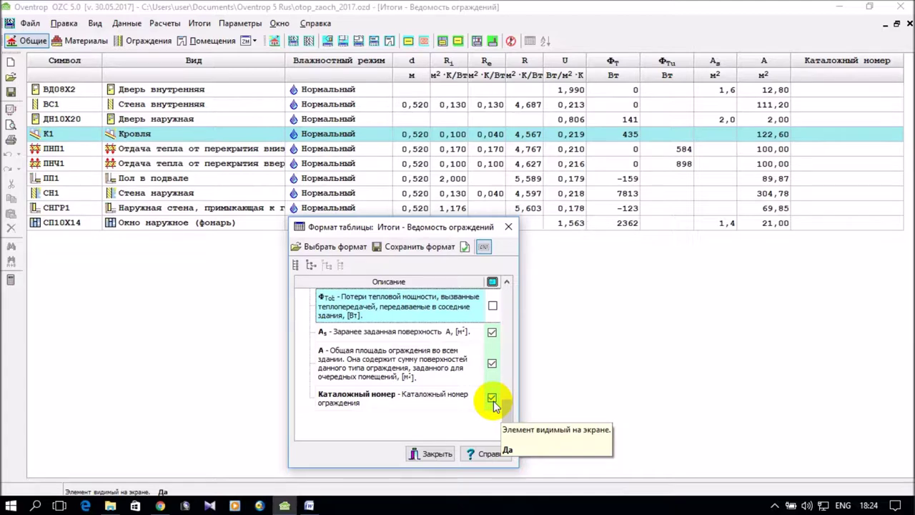
{"action": "left_click", "coordinate": [492, 399]}
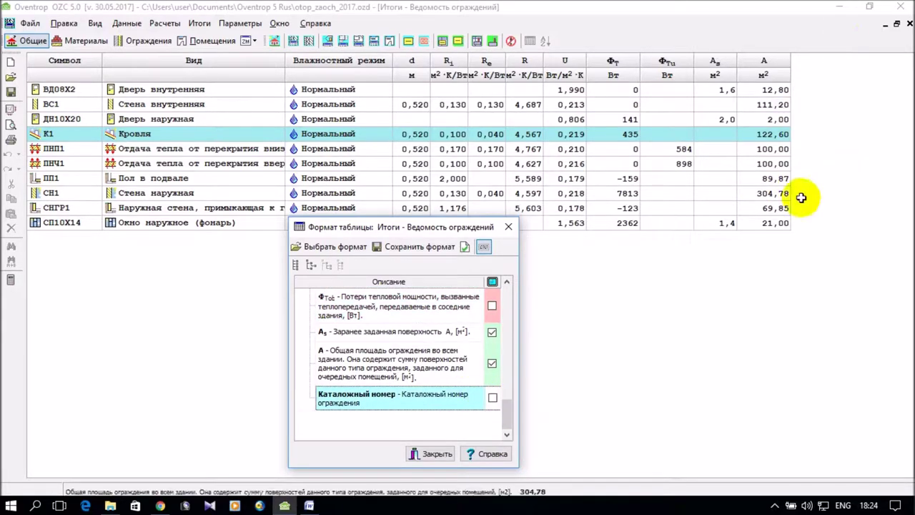
{"action": "left_click", "coordinate": [422, 455]}
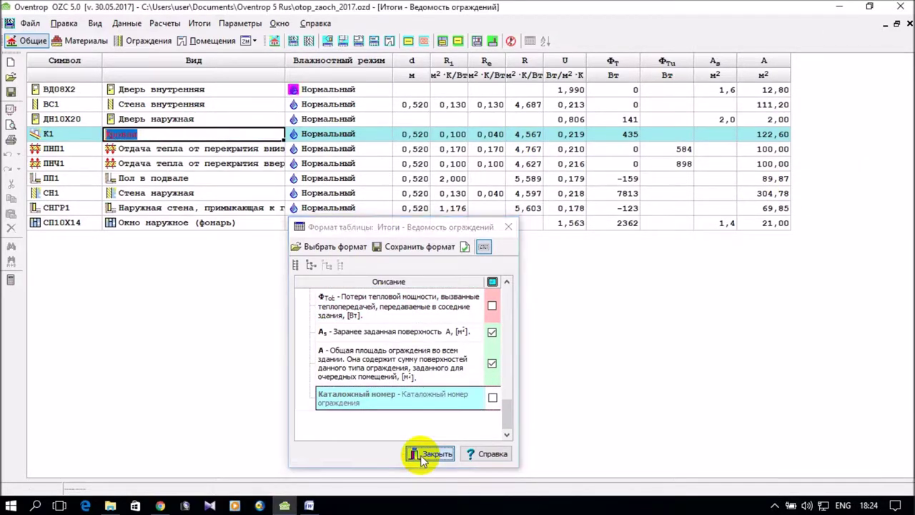
Open the Итоги - Ограждения results and hide the Замечания column using the table format settings
{"action": "left_click", "coordinate": [308, 41]}
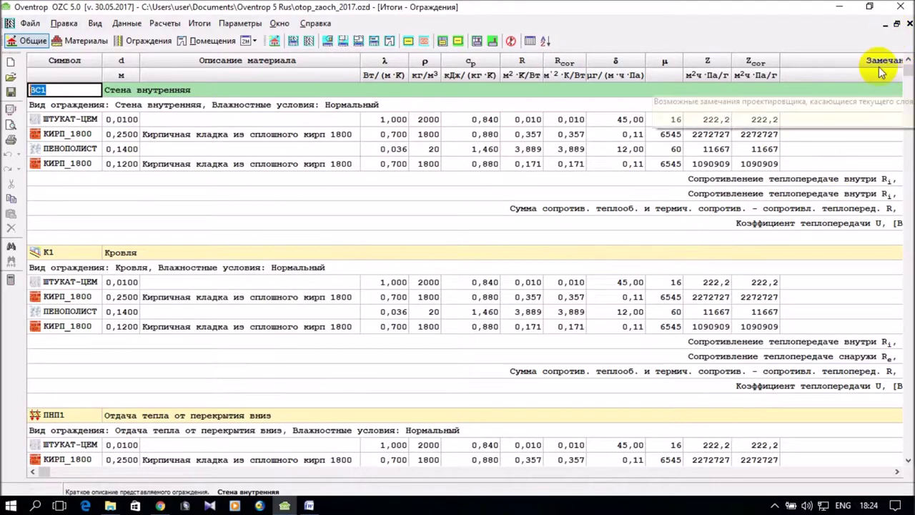
{"action": "right_click", "coordinate": [466, 215]}
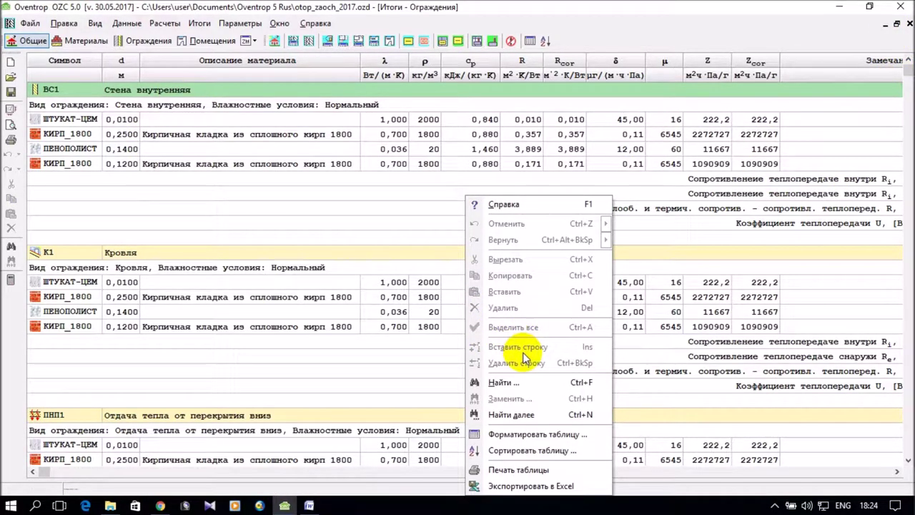
{"action": "left_click", "coordinate": [542, 434]}
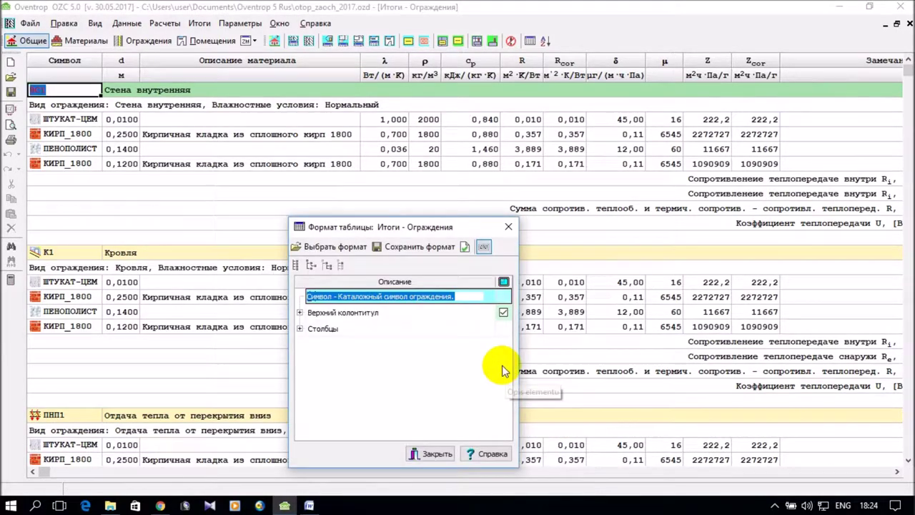
{"action": "left_click", "coordinate": [301, 328]}
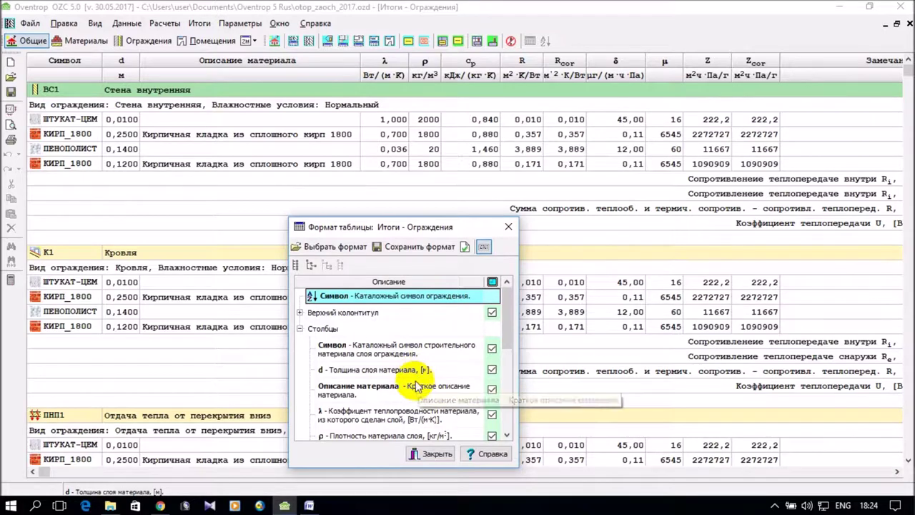
{"action": "left_click_drag", "start_coordinate": [508, 340], "coordinate": [506, 388]}
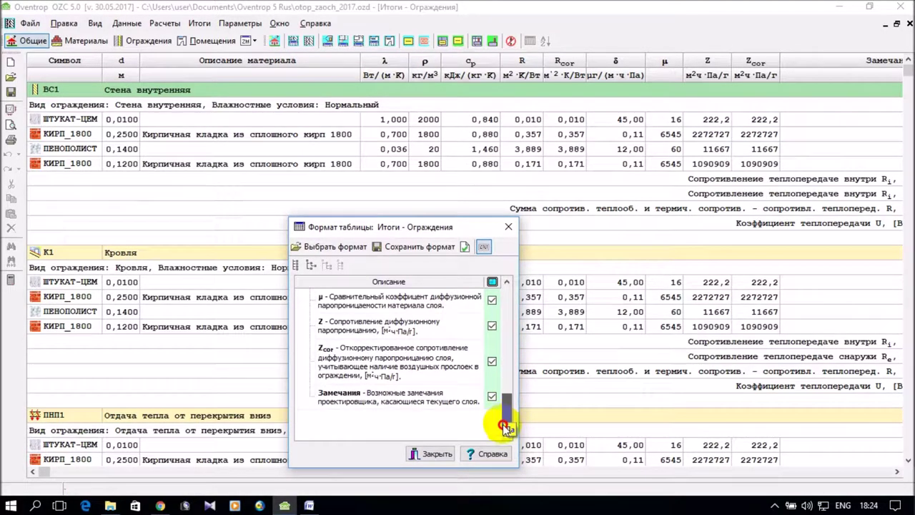
{"action": "left_click", "coordinate": [493, 397]}
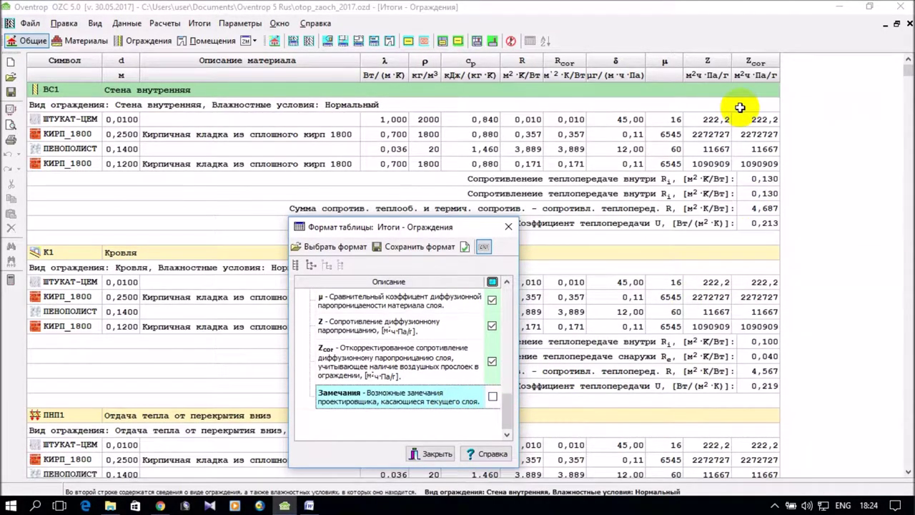
Show the Замечания column again and examine the Ограждения table across its full width
{"action": "left_click", "coordinate": [492, 398]}
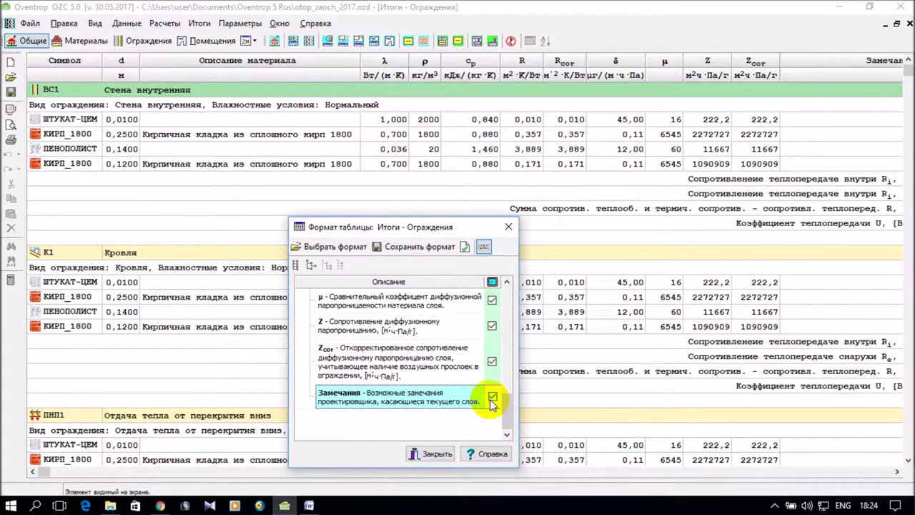
{"action": "left_click", "coordinate": [896, 472]}
{"action": "left_click", "coordinate": [896, 472]}
{"action": "left_click", "coordinate": [896, 472]}
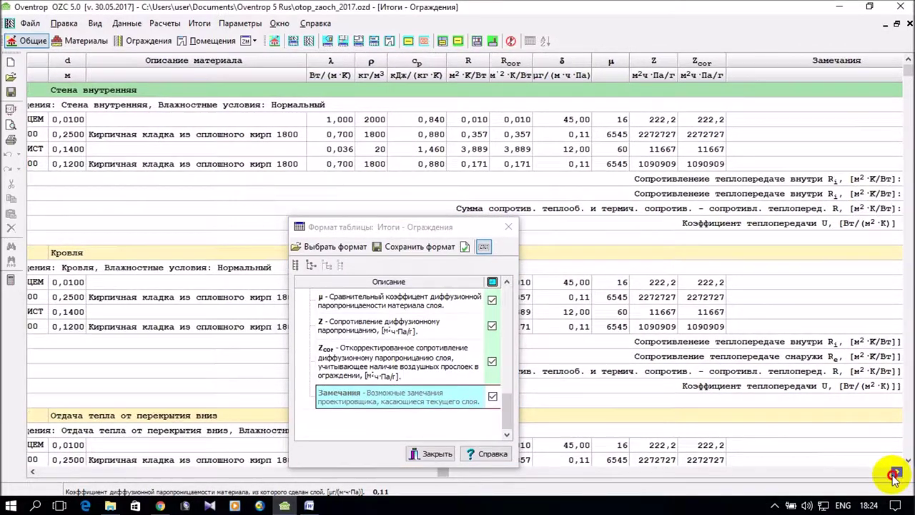
{"action": "left_click", "coordinate": [897, 472]}
{"action": "left_click", "coordinate": [896, 472]}
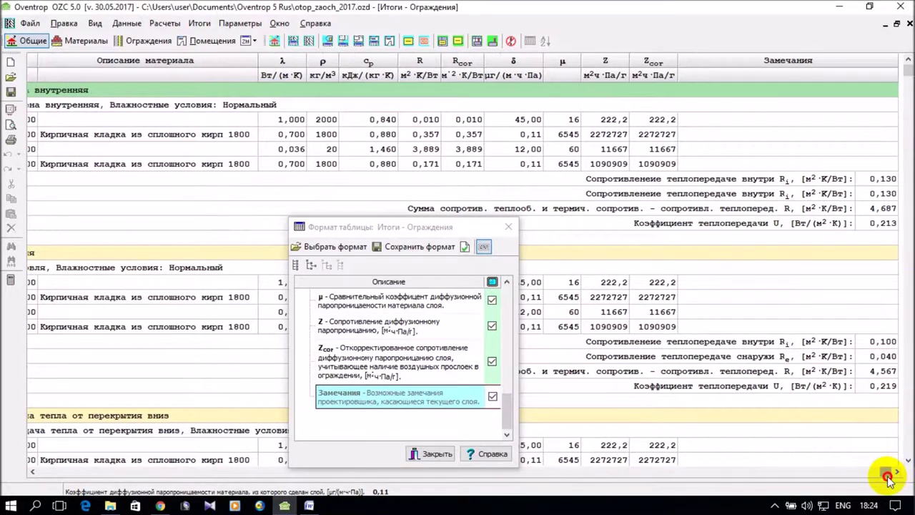
{"action": "left_click", "coordinate": [862, 272]}
{"action": "left_click", "coordinate": [653, 168]}
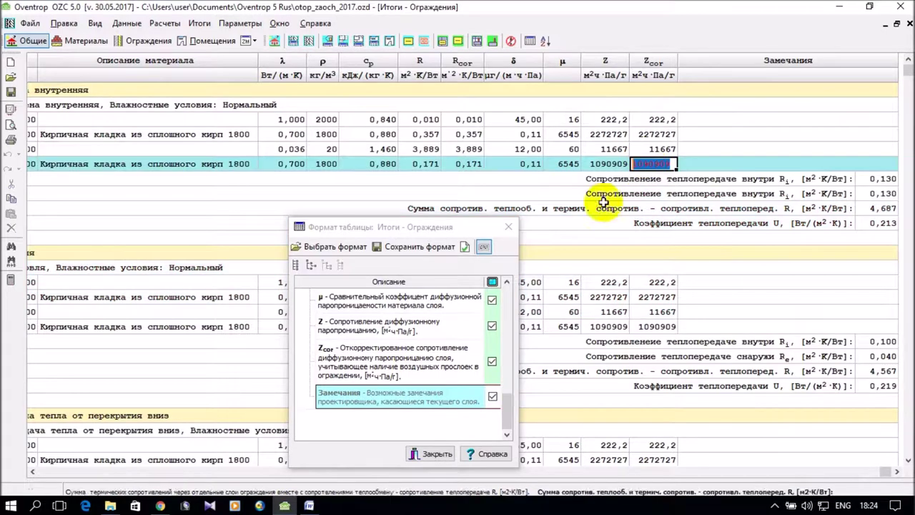
Hide the Замечания column of the Ограждения table and close its format settings
{"action": "left_click", "coordinate": [500, 399]}
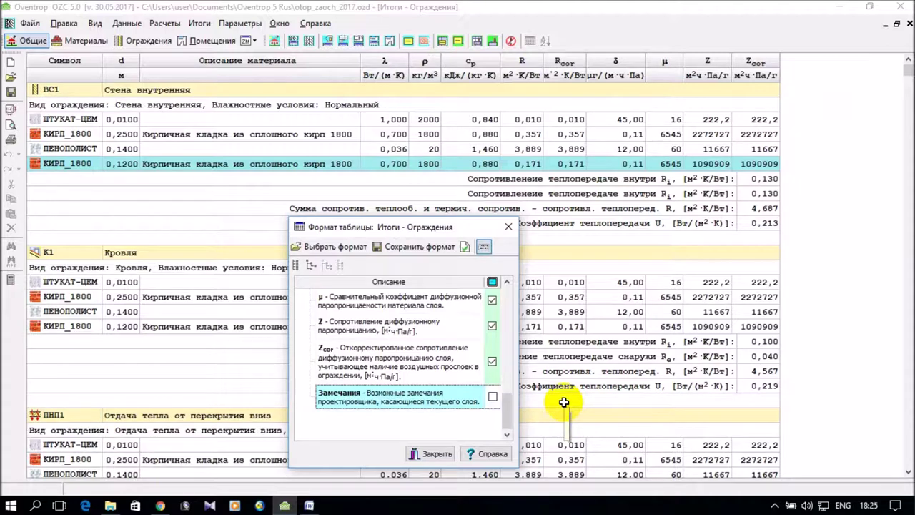
{"action": "left_click", "coordinate": [437, 455]}
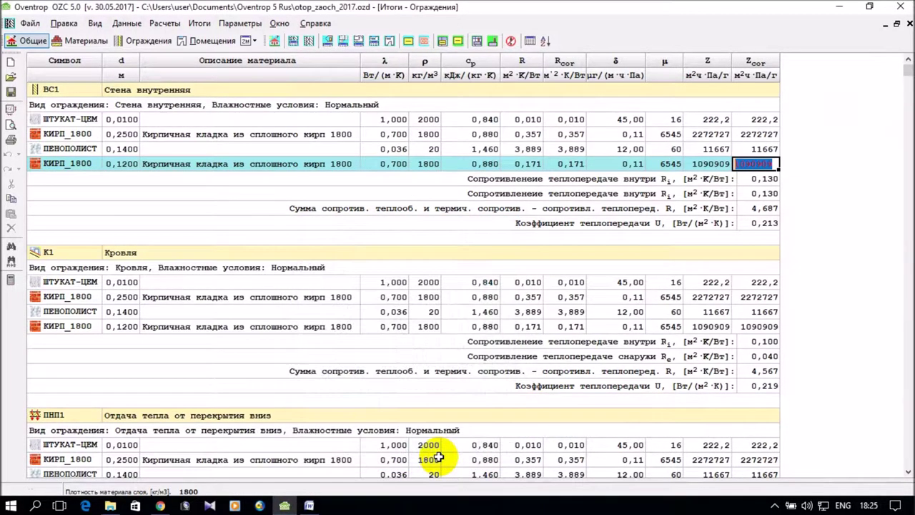
Display the Данные для программы С.О. results and open the print preview of the results
{"action": "left_click", "coordinate": [424, 41]}
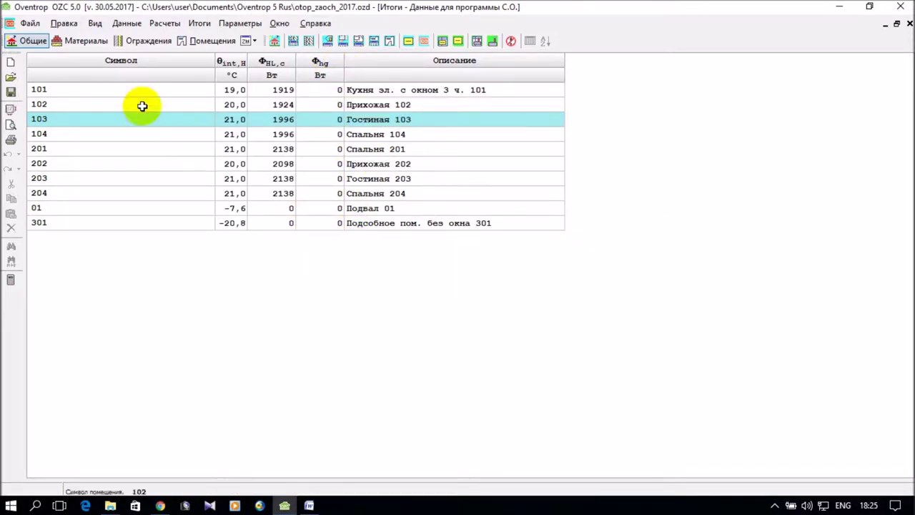
{"action": "left_click", "coordinate": [32, 27]}
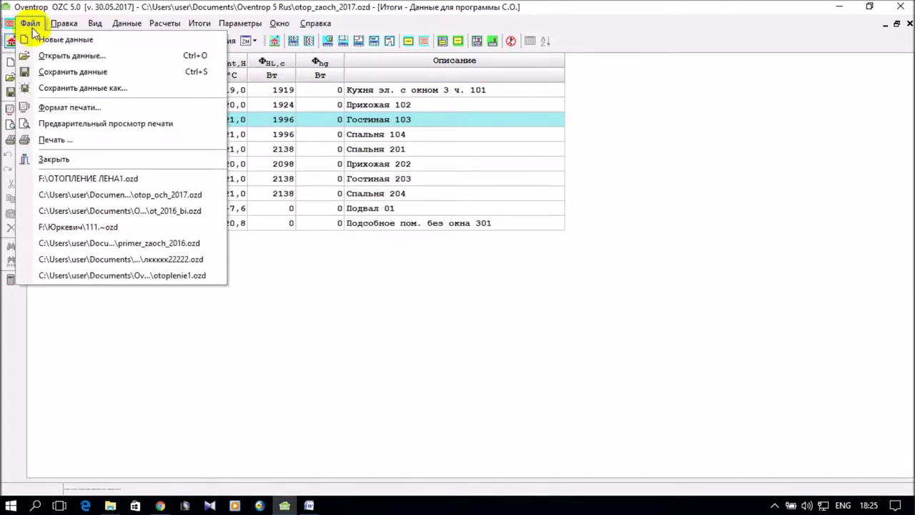
{"action": "left_click", "coordinate": [107, 128]}
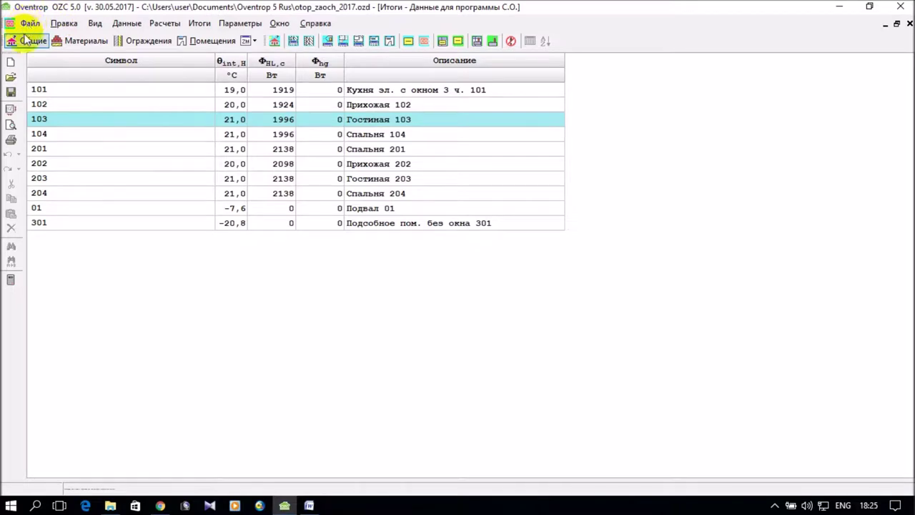
{"action": "left_click", "coordinate": [280, 508]}
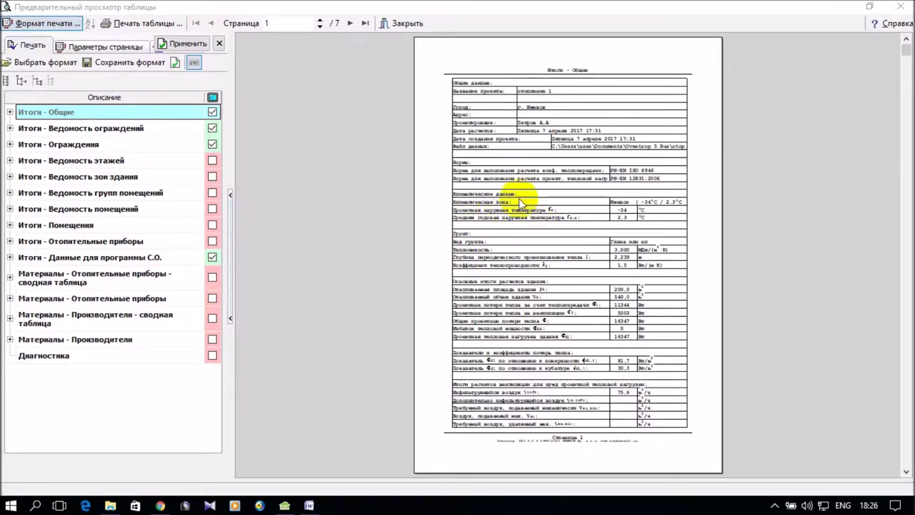
Page through the portrait print preview to the last page to see how the tables fit
{"action": "scroll", "coordinate": [647, 257], "scroll_direction": "down", "scroll_amount": 2}
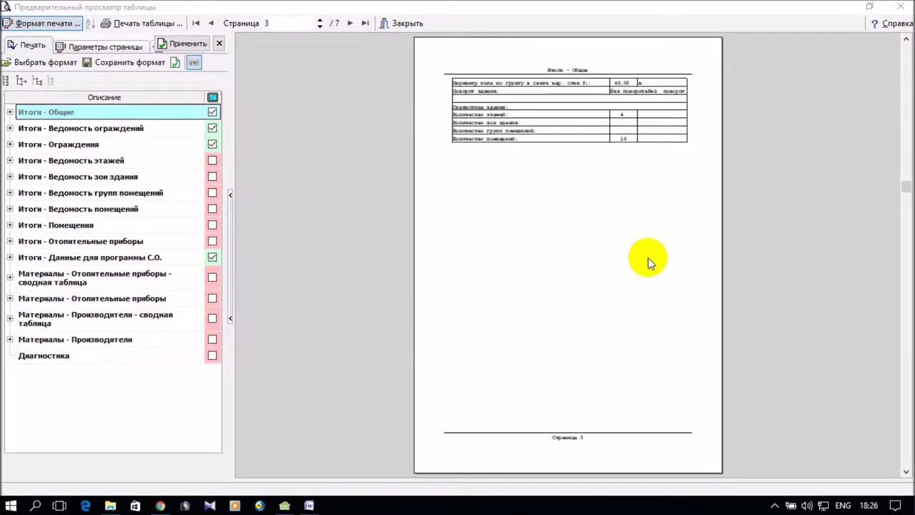
{"action": "scroll", "coordinate": [648, 261], "scroll_direction": "down", "scroll_amount": 2}
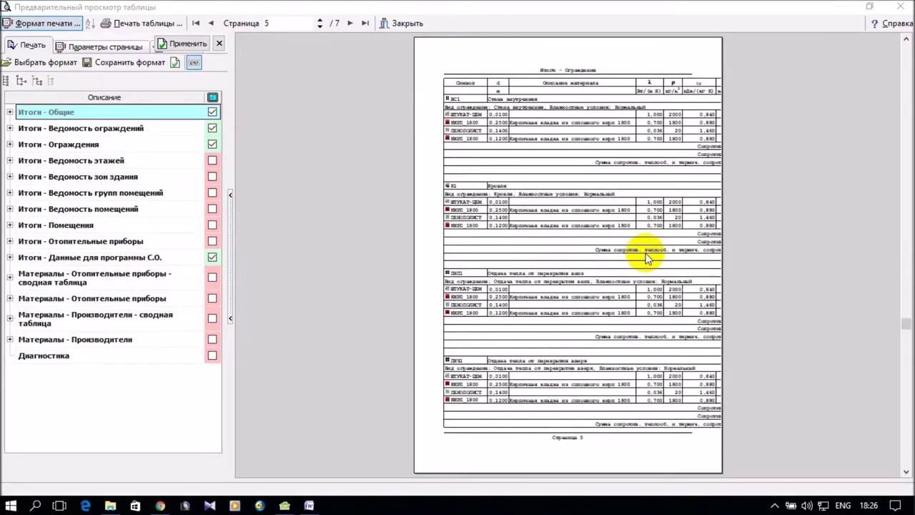
{"action": "scroll", "coordinate": [645, 258], "scroll_direction": "down", "scroll_amount": 2}
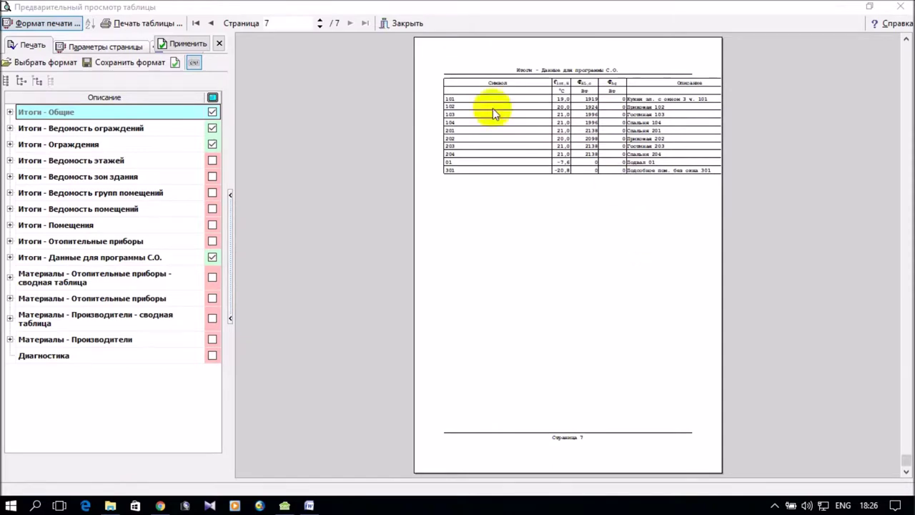
Change the print page orientation to Альбомная, apply it and check the tables on the preview pages
{"action": "left_click", "coordinate": [105, 47]}
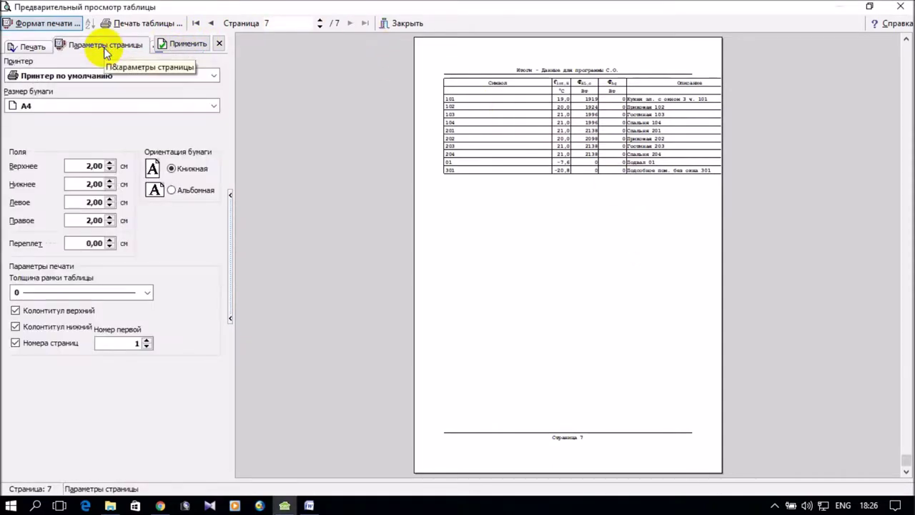
{"action": "left_click", "coordinate": [172, 192]}
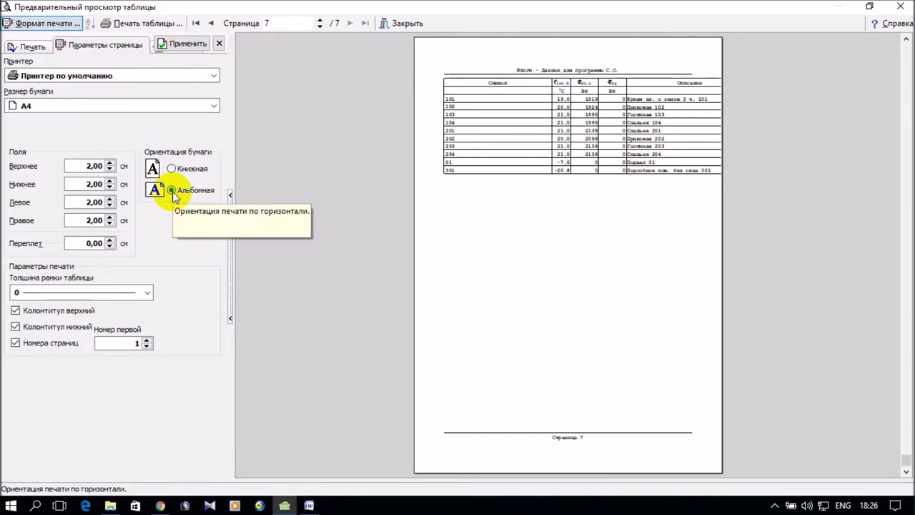
{"action": "left_click", "coordinate": [177, 44]}
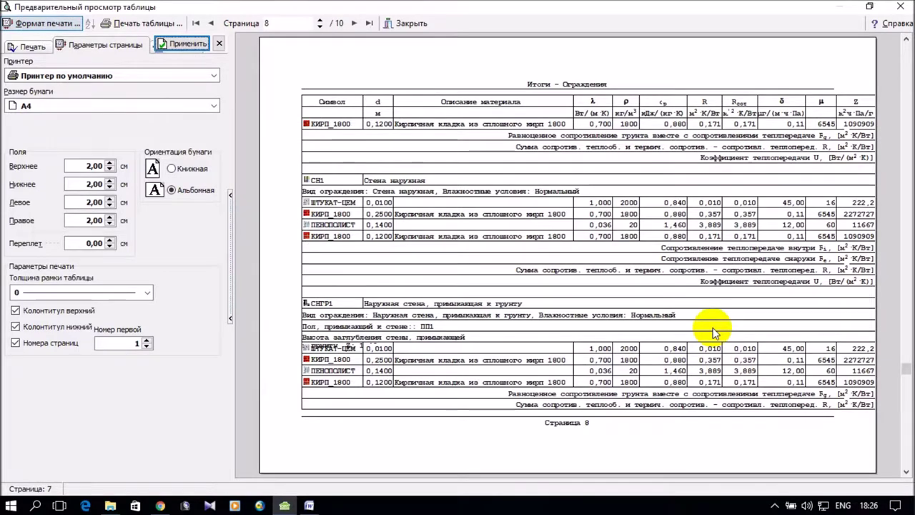
{"action": "scroll", "coordinate": [712, 330], "scroll_direction": "up", "scroll_amount": 9}
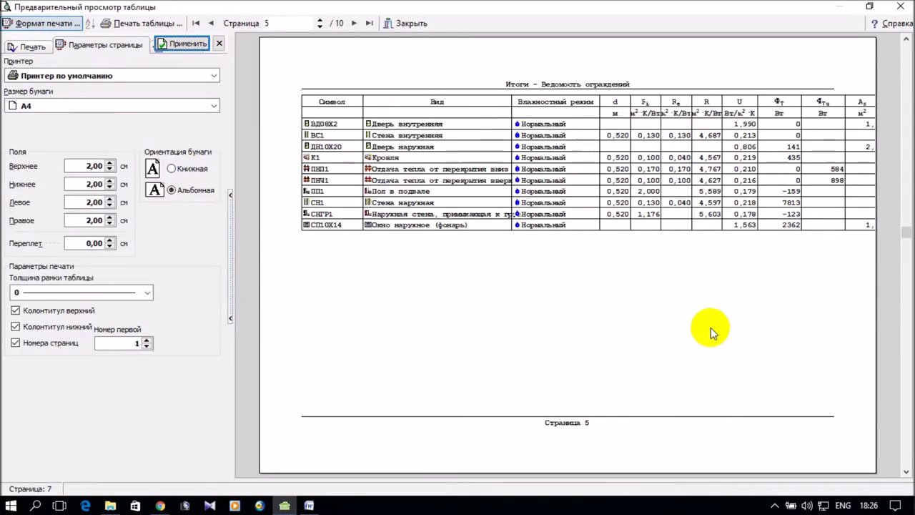
{"action": "scroll", "coordinate": [712, 331], "scroll_direction": "down", "scroll_amount": 5}
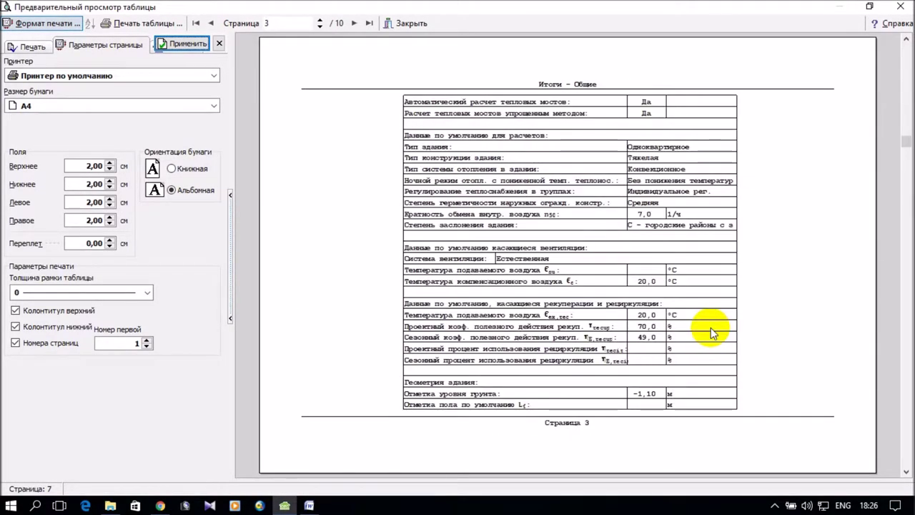
{"action": "scroll", "coordinate": [712, 330], "scroll_direction": "up", "scroll_amount": 3}
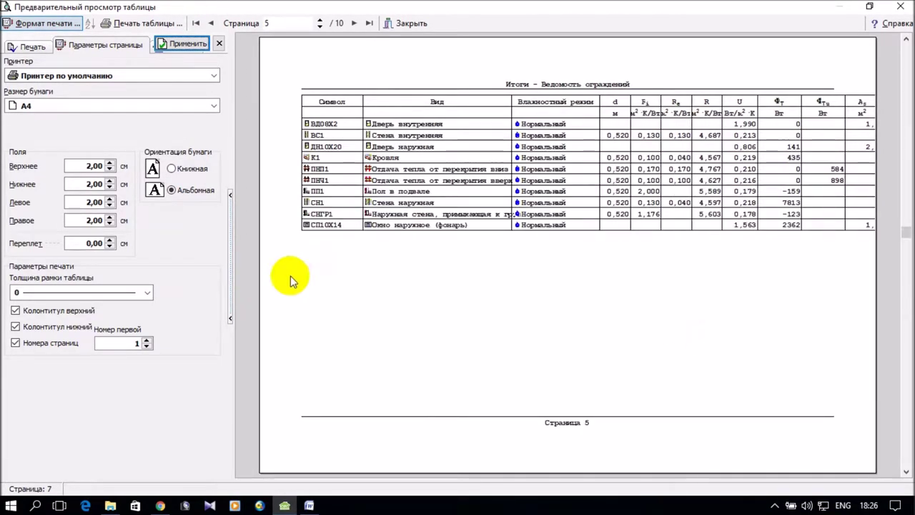
Set the left, right and bottom page margins to 1,00 cm and apply them to the print preview
{"action": "left_click", "coordinate": [109, 206]}
{"action": "left_click", "coordinate": [110, 206]}
{"action": "left_click", "coordinate": [109, 206]}
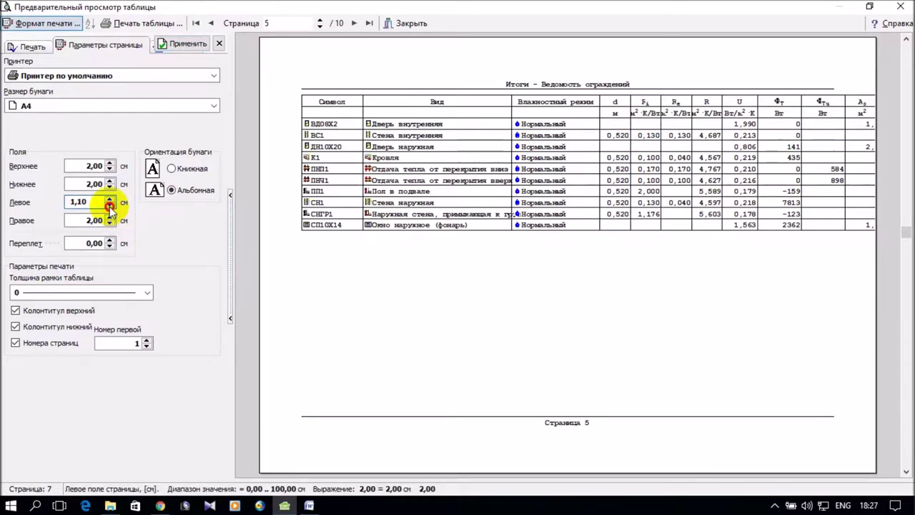
{"action": "left_click", "coordinate": [111, 225]}
{"action": "left_click", "coordinate": [111, 225]}
{"action": "left_click", "coordinate": [111, 225]}
{"action": "left_click", "coordinate": [111, 225]}
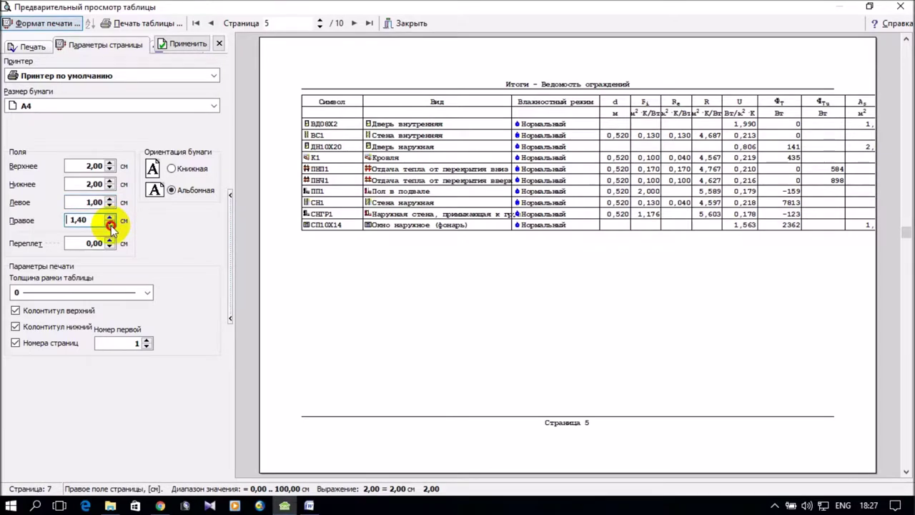
{"action": "left_click", "coordinate": [111, 225]}
{"action": "left_click", "coordinate": [110, 188]}
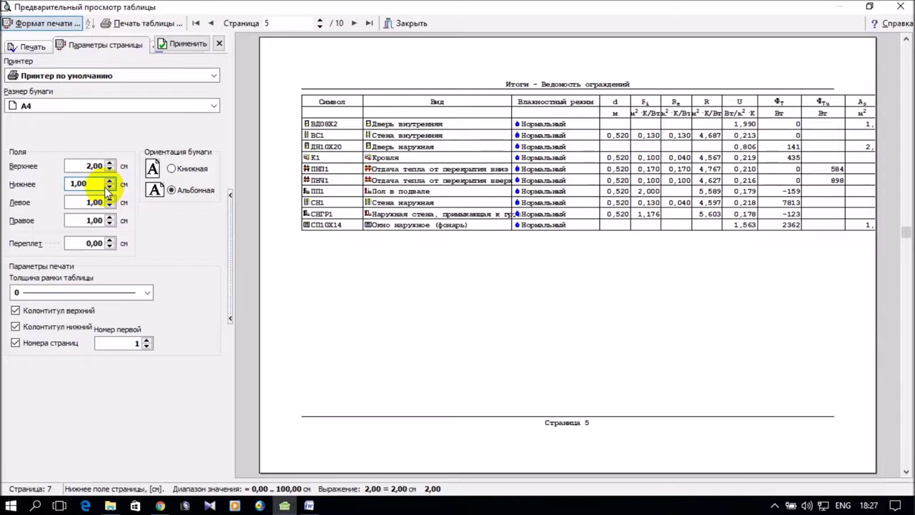
{"action": "left_click", "coordinate": [184, 47]}
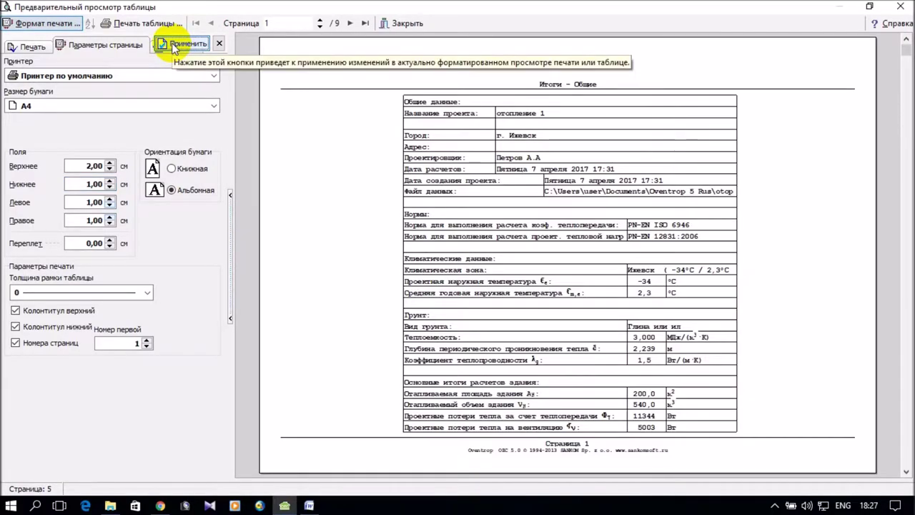
Check how the Ограждения, Данные для программы С.О. and Ведомость ограждений tables fit the pages with the new margins
{"action": "scroll", "coordinate": [581, 314], "scroll_direction": "down", "scroll_amount": 2}
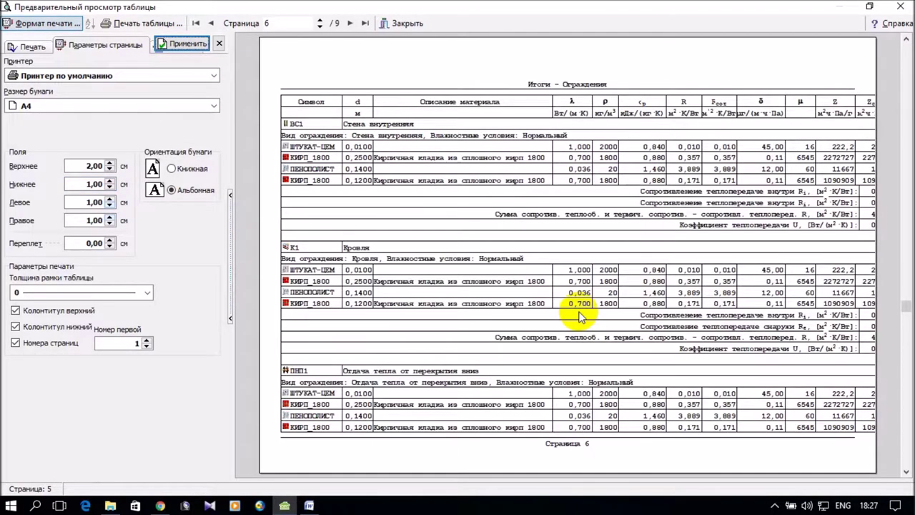
{"action": "scroll", "coordinate": [581, 313], "scroll_direction": "down", "scroll_amount": 3}
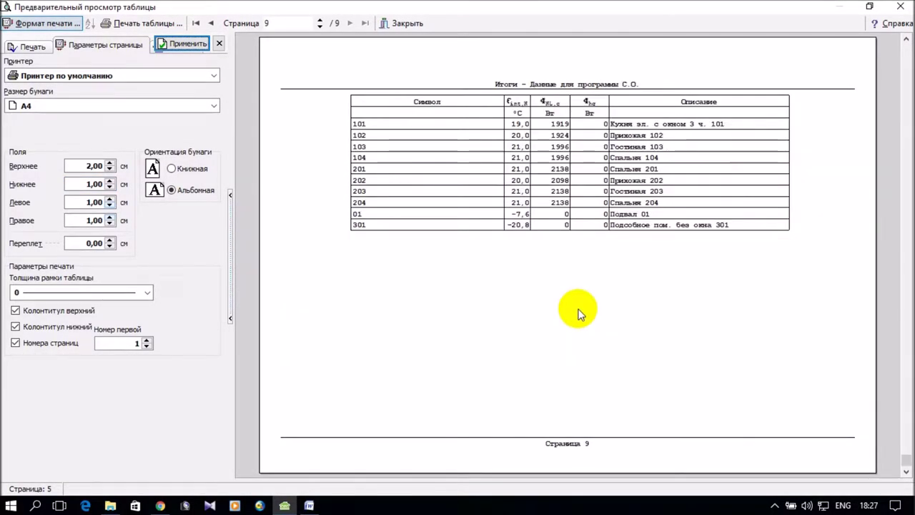
{"action": "scroll", "coordinate": [579, 314], "scroll_direction": "up", "scroll_amount": 4}
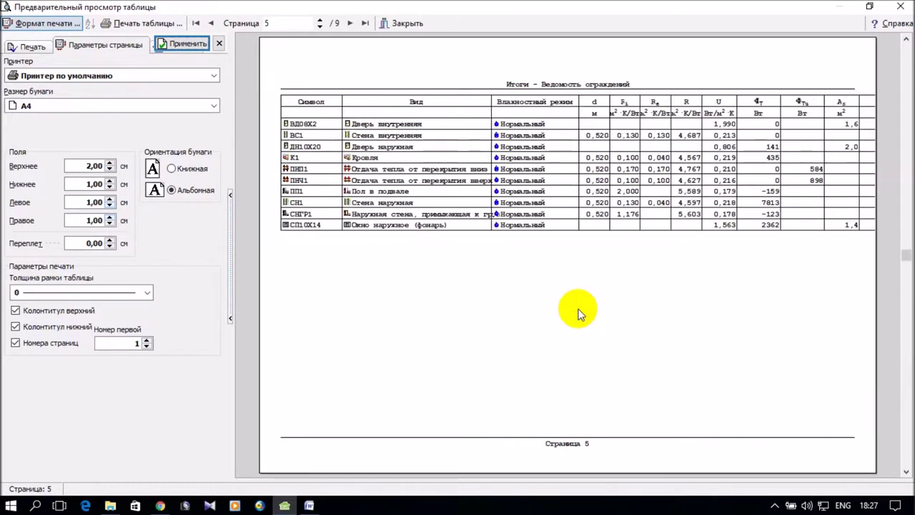
{"action": "scroll", "coordinate": [579, 314], "scroll_direction": "up", "scroll_amount": 1}
{"action": "scroll", "coordinate": [580, 315], "scroll_direction": "down", "scroll_amount": 1}
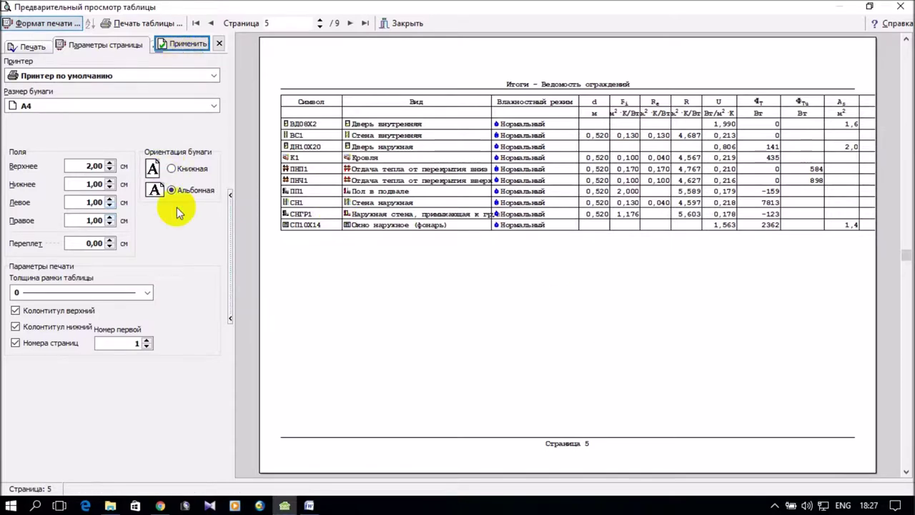
Change the paper size for printing to A3
{"action": "left_click", "coordinate": [215, 107]}
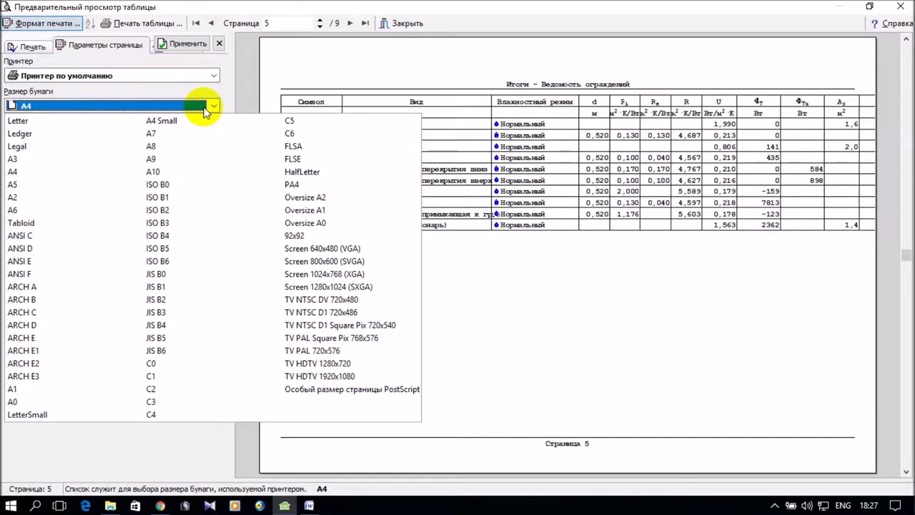
{"action": "left_click", "coordinate": [72, 158]}
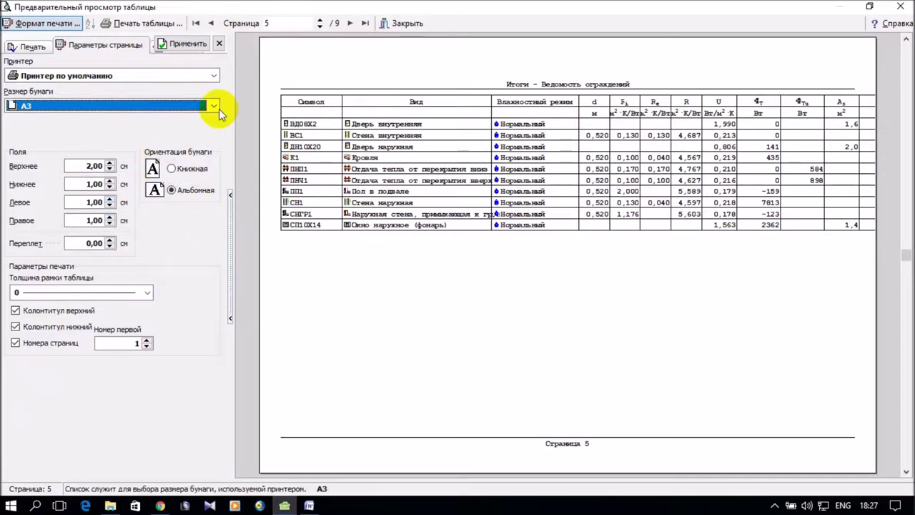
Apply the A3 paper size, print all result pages with PDFCreator and close the print preview
{"action": "left_click", "coordinate": [181, 44]}
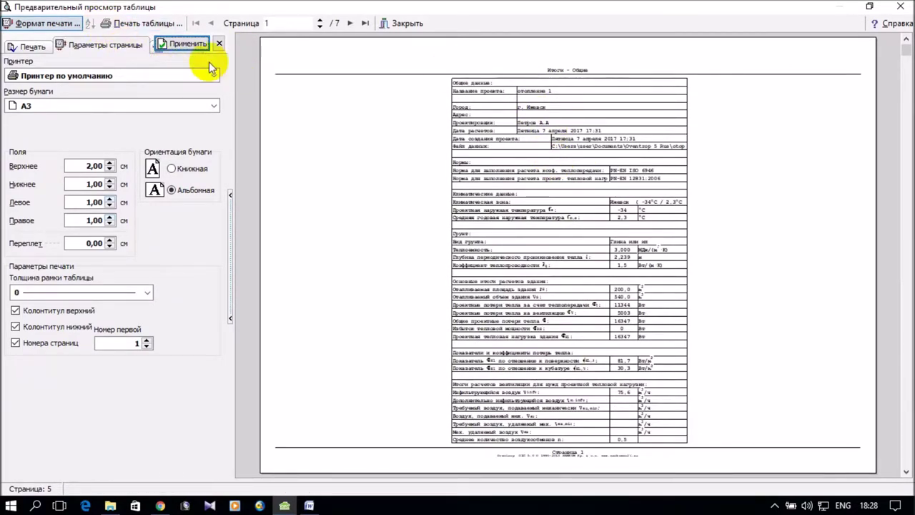
{"action": "left_click", "coordinate": [154, 26]}
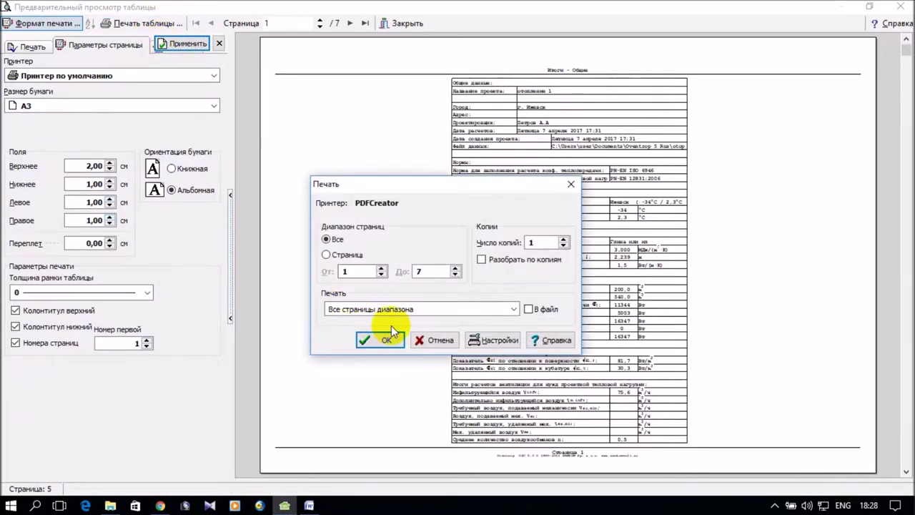
{"action": "left_click", "coordinate": [478, 340]}
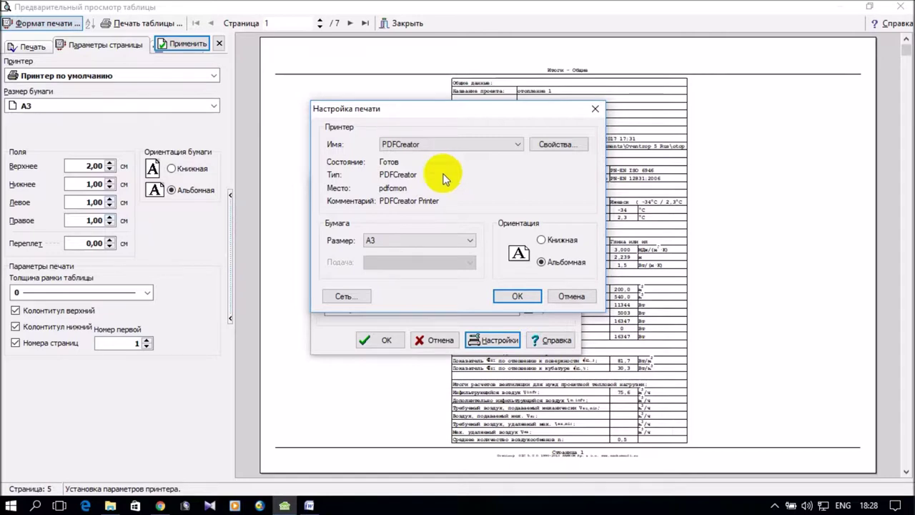
{"action": "left_click", "coordinate": [512, 151]}
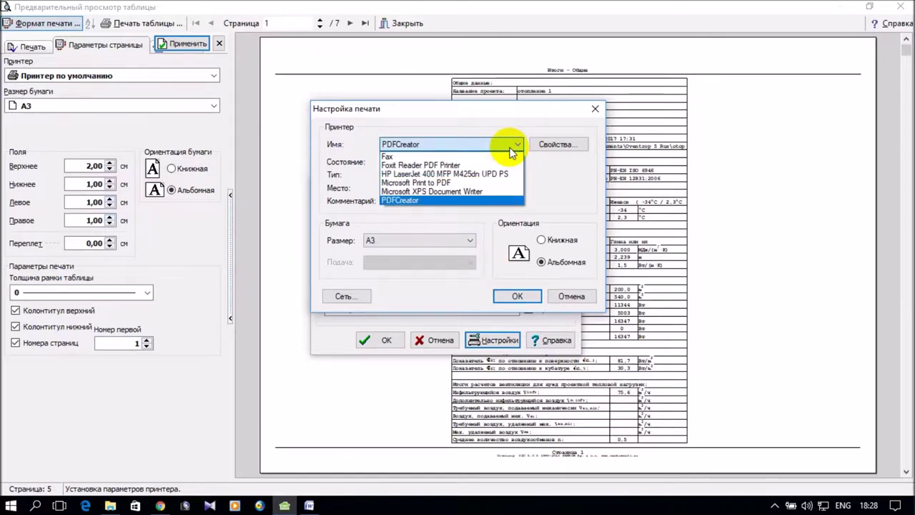
{"action": "left_click", "coordinate": [512, 152]}
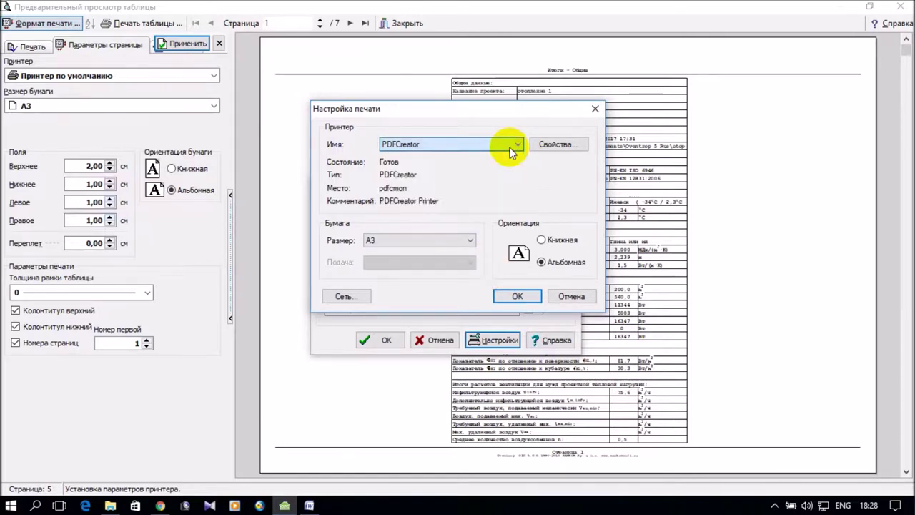
{"action": "left_click", "coordinate": [516, 295]}
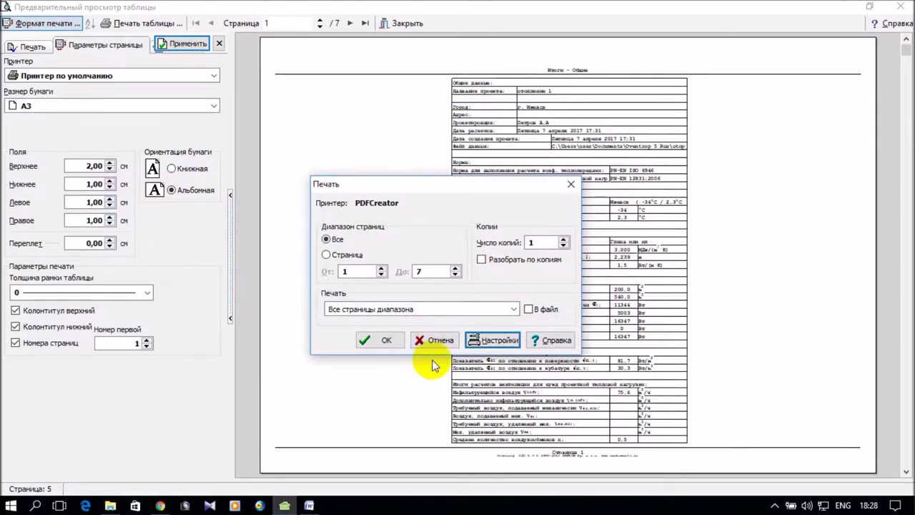
{"action": "left_click", "coordinate": [379, 341]}
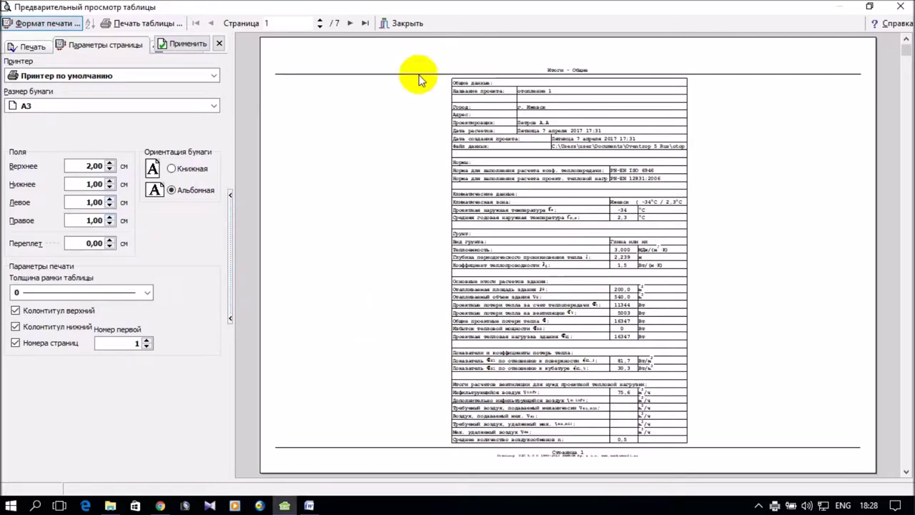
{"action": "left_click", "coordinate": [406, 24]}
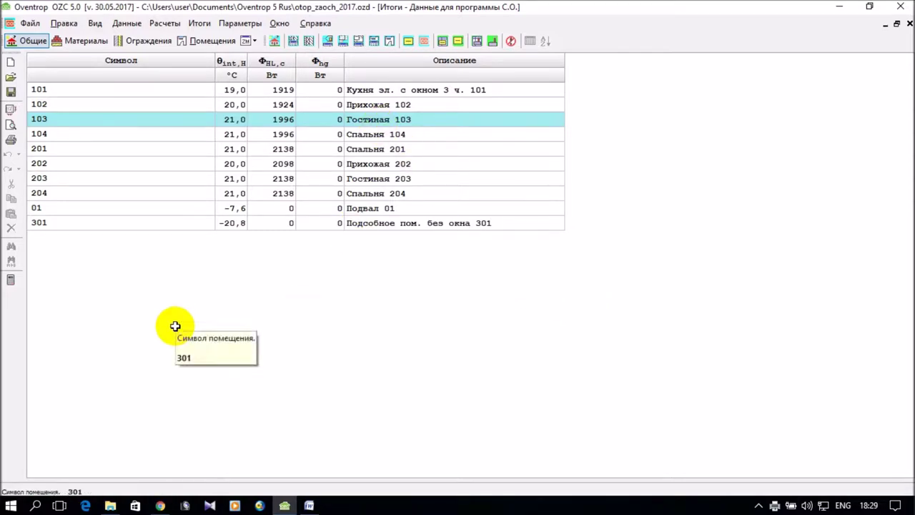
Switch to PDFCreator and save the printout as Oventrop OZC- Wyniki obliczeń in the КР КП в pdf folder, replacing the existing file
{"action": "mouse_move", "coordinate": [288, 509]}
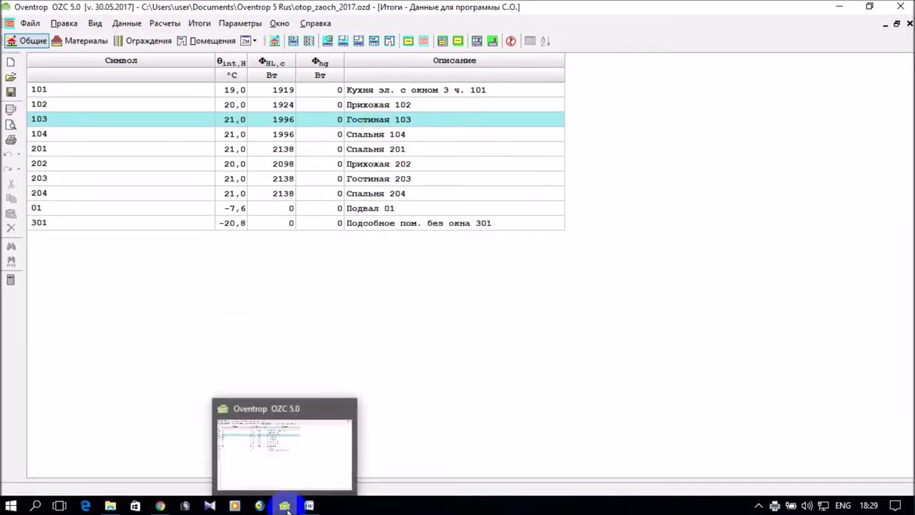
{"action": "left_click", "coordinate": [296, 506]}
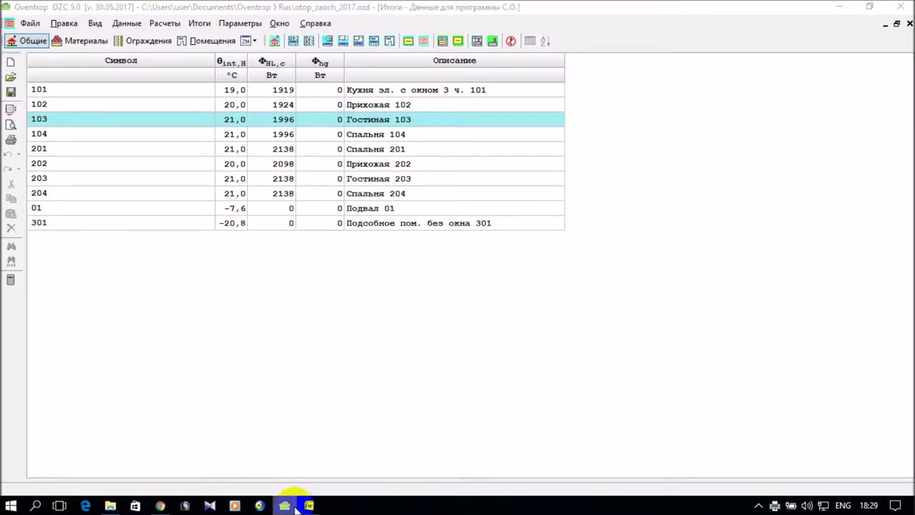
{"action": "key", "text": "alt+Tab"}
{"action": "key", "text": "Tab"}
{"action": "key", "text": "Tab"}
{"action": "key", "text": "Tab"}
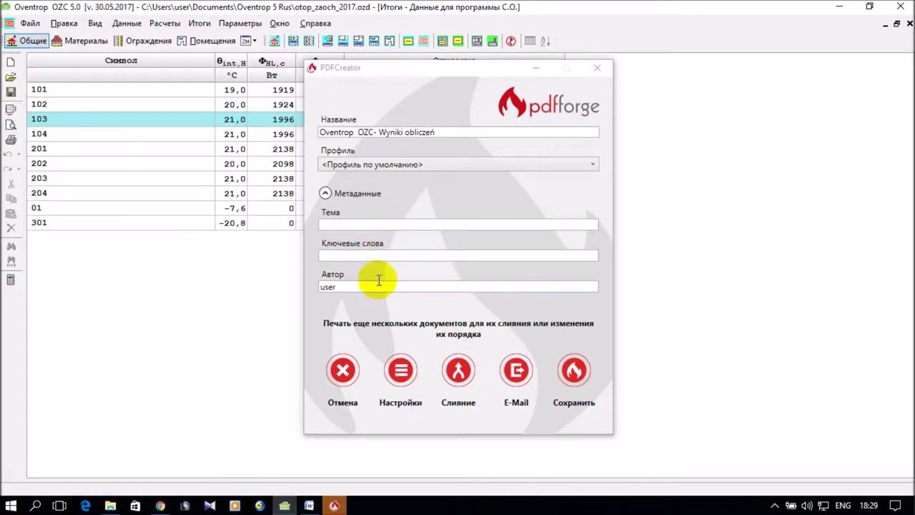
{"action": "left_click", "coordinate": [575, 372]}
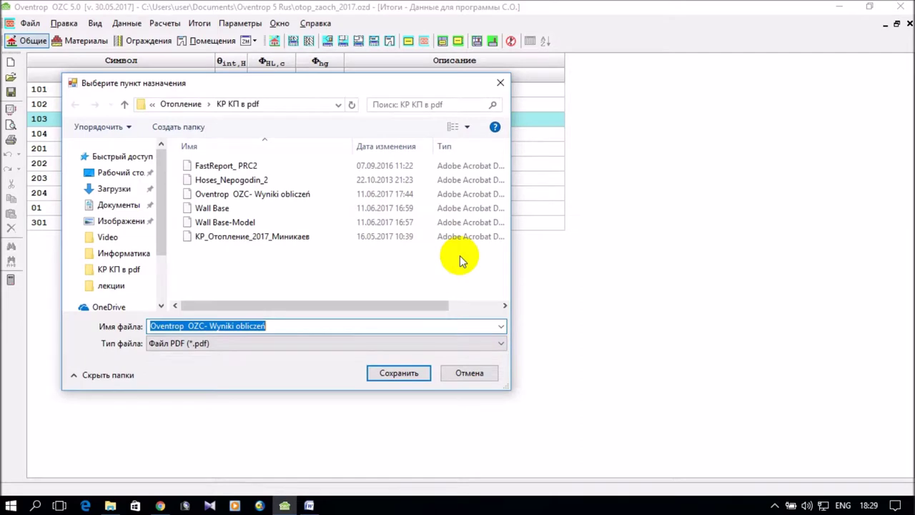
{"action": "left_click", "coordinate": [401, 375]}
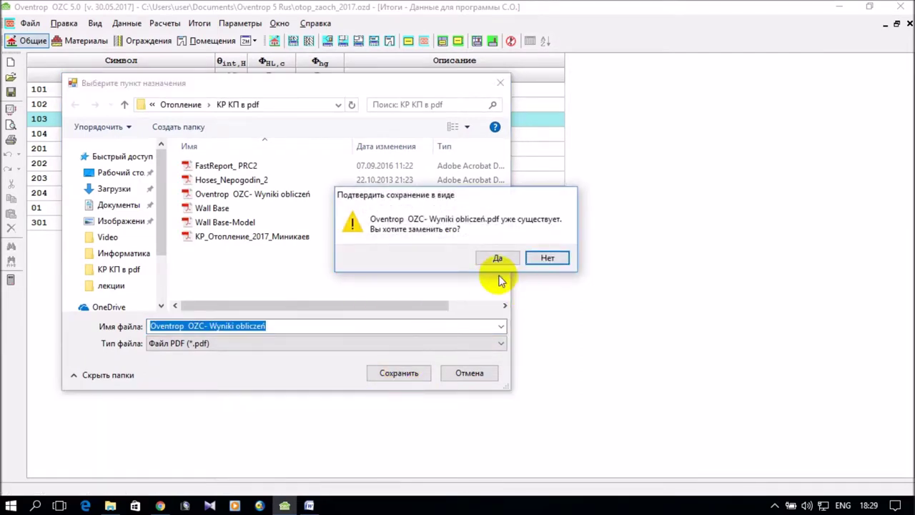
{"action": "left_click", "coordinate": [494, 262]}
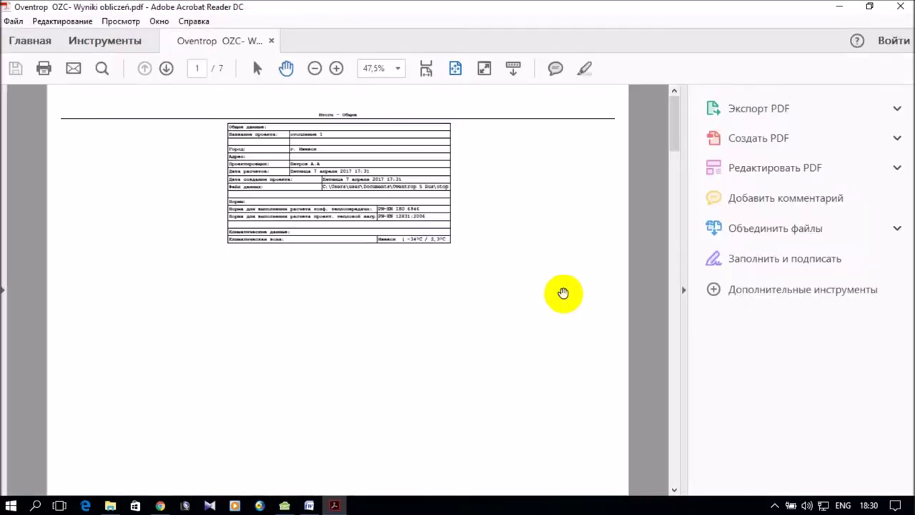
Look through all pages of the saved PDF in Adobe Acrobat Reader to check the tables, and close it
{"action": "left_click", "coordinate": [684, 290]}
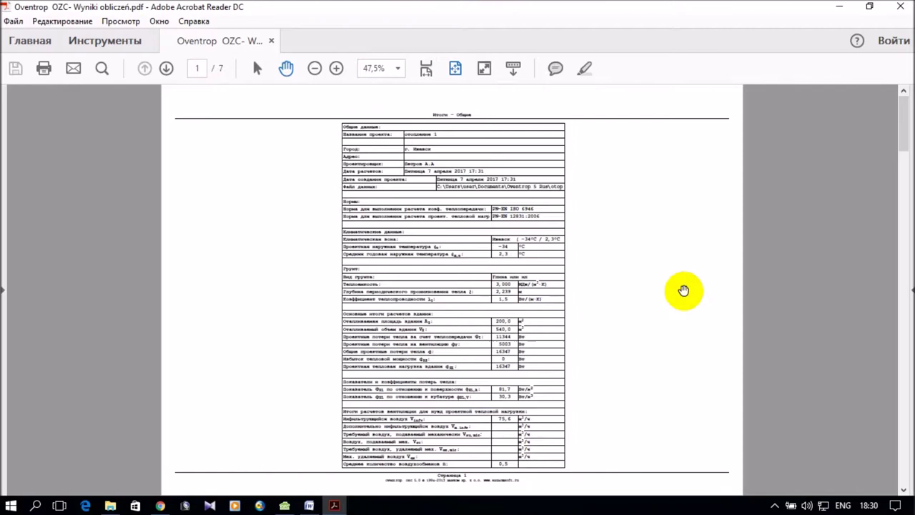
{"action": "scroll", "coordinate": [711, 249], "scroll_direction": "down", "scroll_amount": 2}
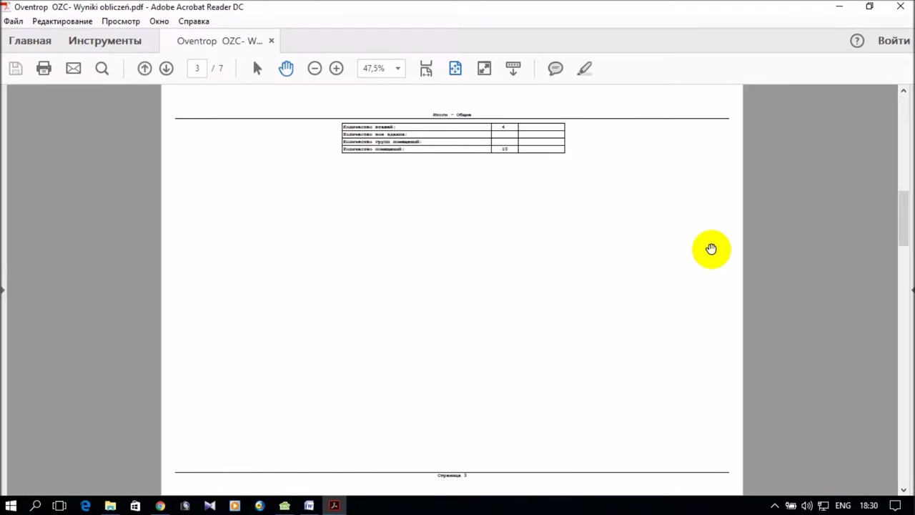
{"action": "scroll", "coordinate": [712, 248], "scroll_direction": "down", "scroll_amount": 2}
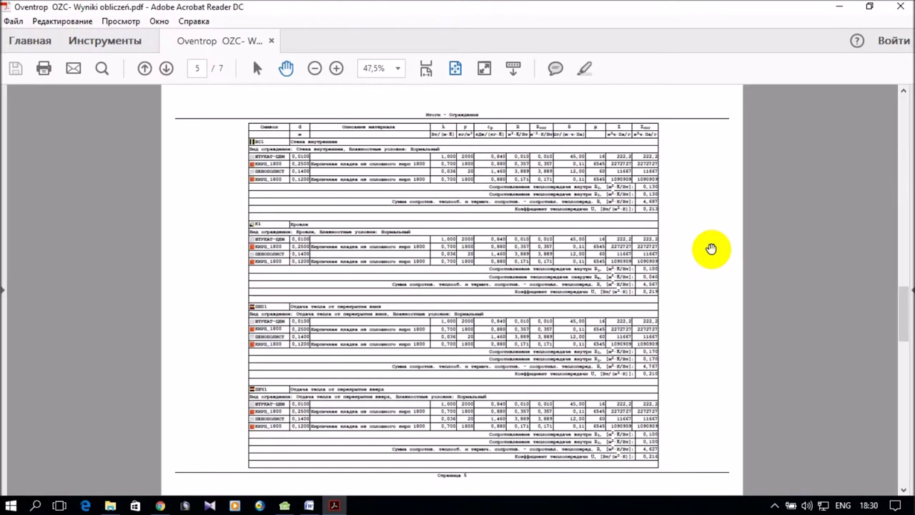
{"action": "scroll", "coordinate": [711, 249], "scroll_direction": "down", "scroll_amount": 2}
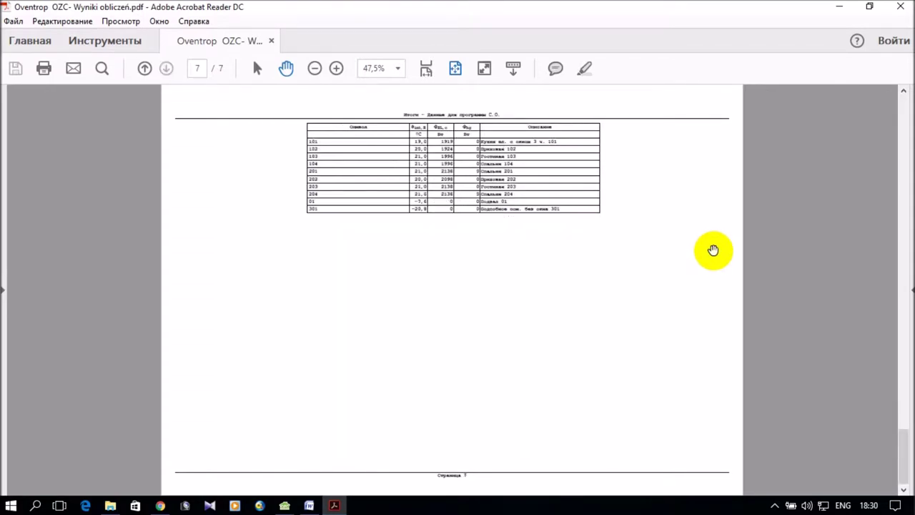
{"action": "scroll", "coordinate": [713, 250], "scroll_direction": "up", "scroll_amount": 6}
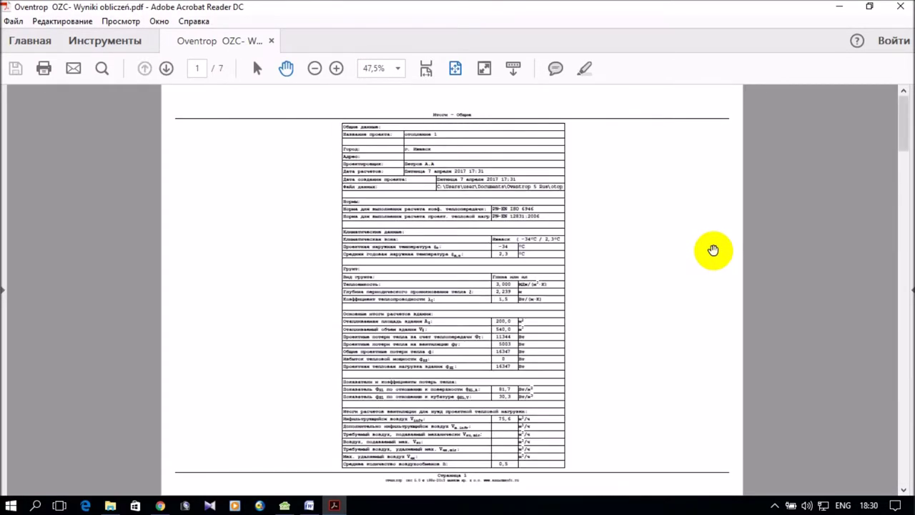
{"action": "scroll", "coordinate": [713, 249], "scroll_direction": "down", "scroll_amount": 6}
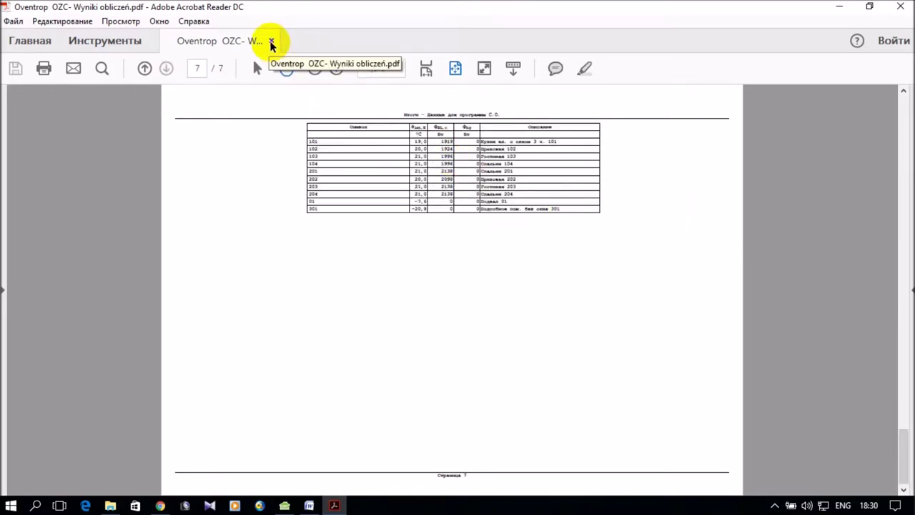
{"action": "scroll", "coordinate": [597, 248], "scroll_direction": "up", "scroll_amount": 3}
{"action": "scroll", "coordinate": [597, 248], "scroll_direction": "up", "scroll_amount": 3}
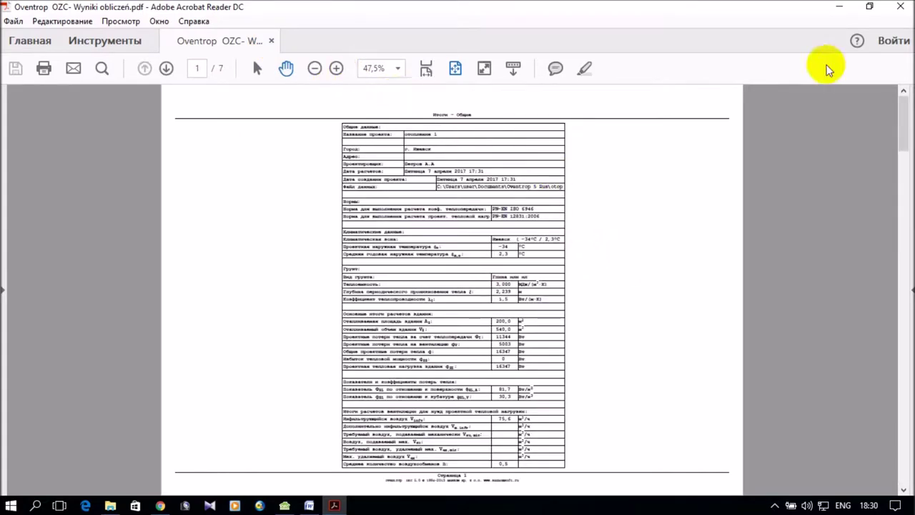
{"action": "left_click", "coordinate": [900, 13]}
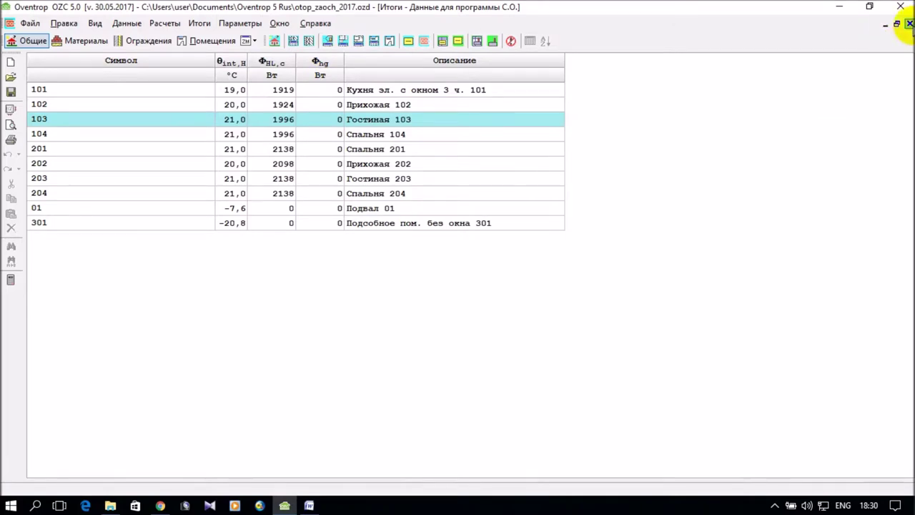
Close the result tables Данные для программы С.О., Ограждения, Ведомость ограждений and Общие
{"action": "left_click", "coordinate": [909, 23]}
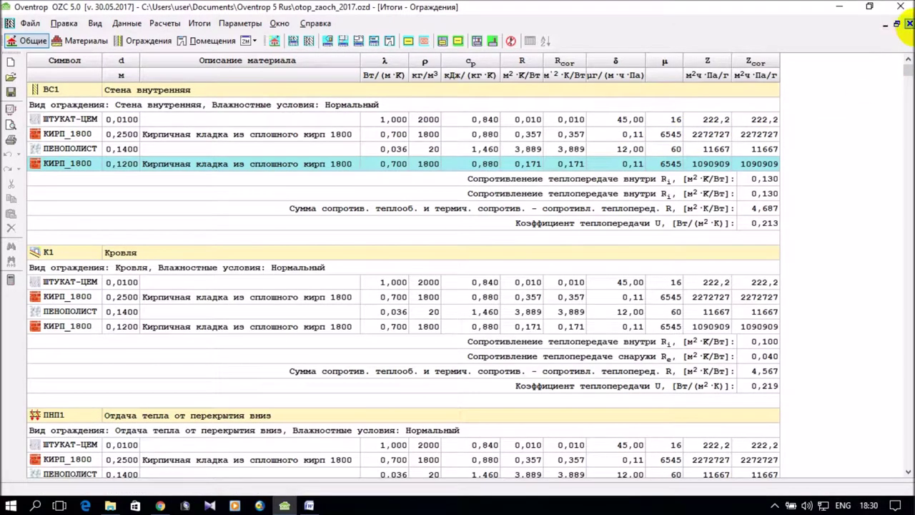
{"action": "left_click", "coordinate": [909, 23]}
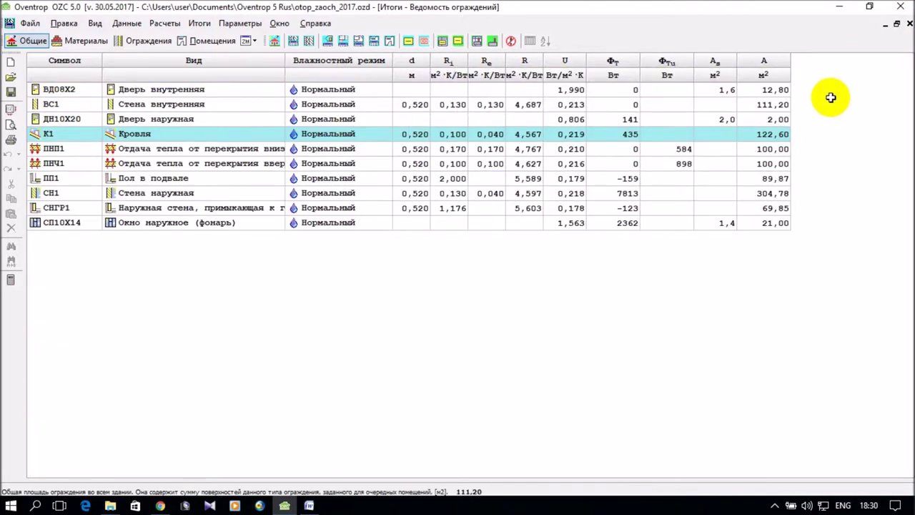
{"action": "left_click", "coordinate": [909, 24]}
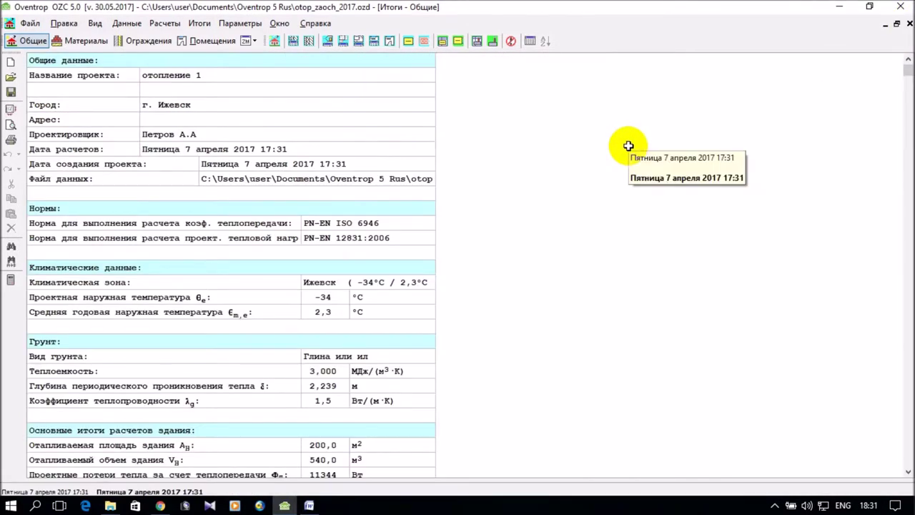
{"action": "left_click", "coordinate": [909, 23]}
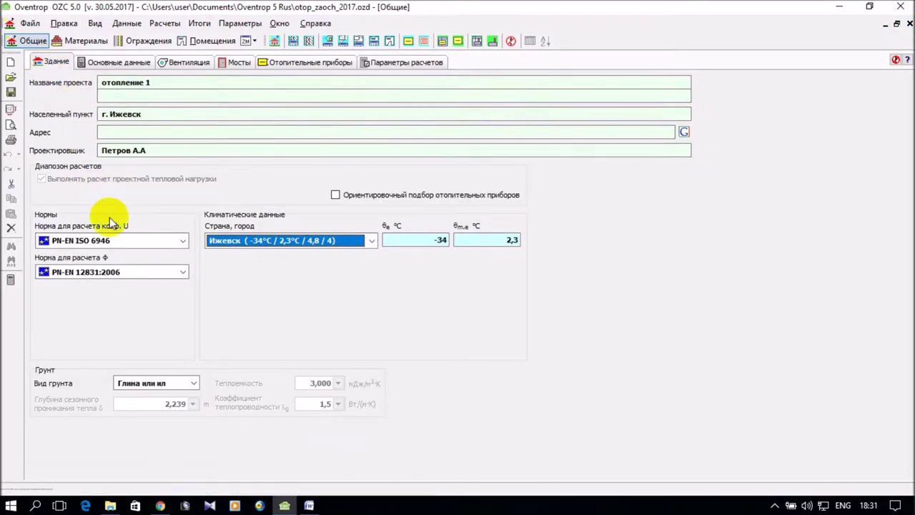
{"action": "left_click", "coordinate": [309, 506]}
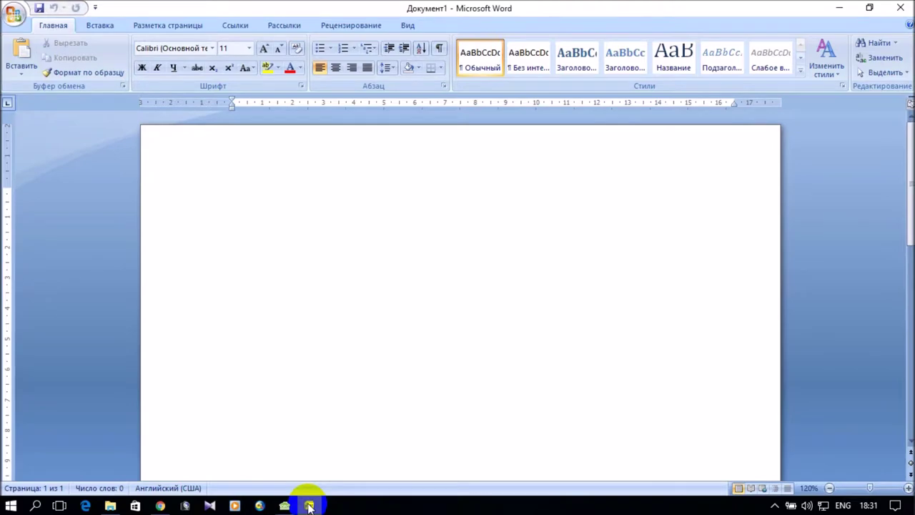
{"action": "left_click", "coordinate": [309, 505]}
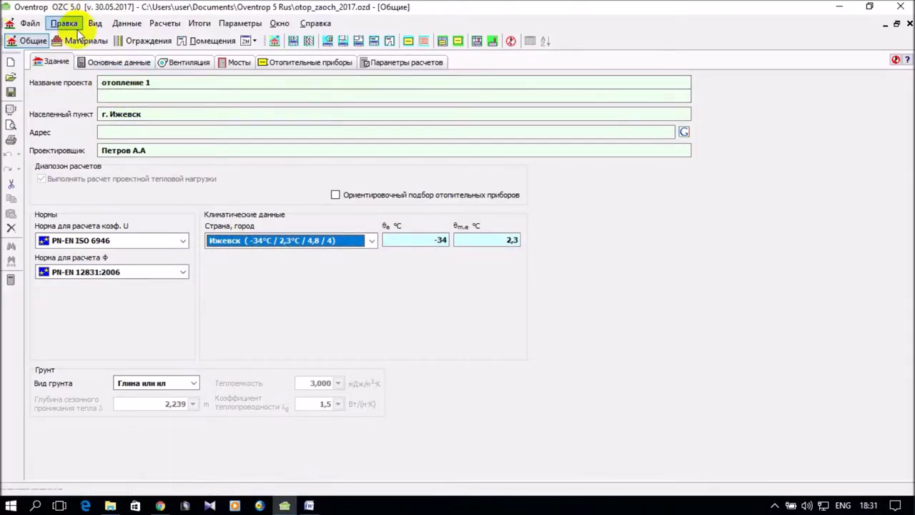
Display the Разрез drawing of the external wall СН1 in the Ограждения data
{"action": "left_click", "coordinate": [128, 43]}
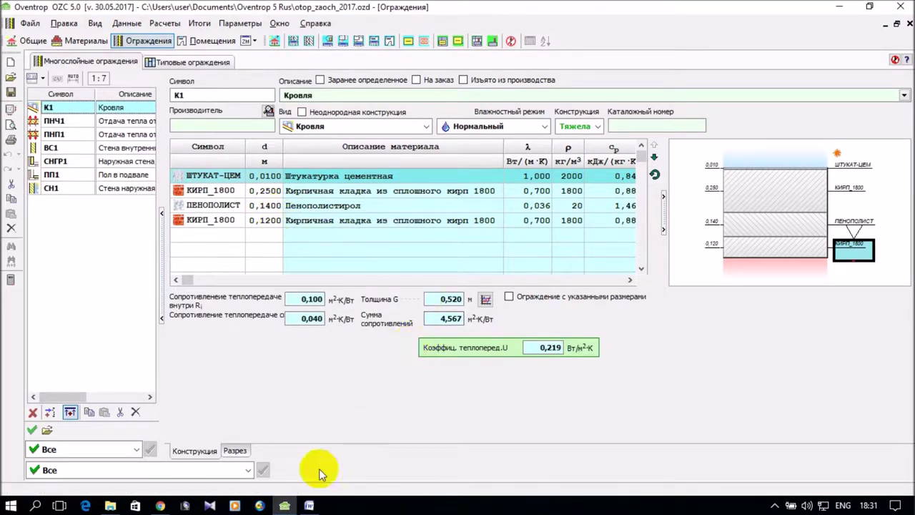
{"action": "left_click", "coordinate": [233, 450]}
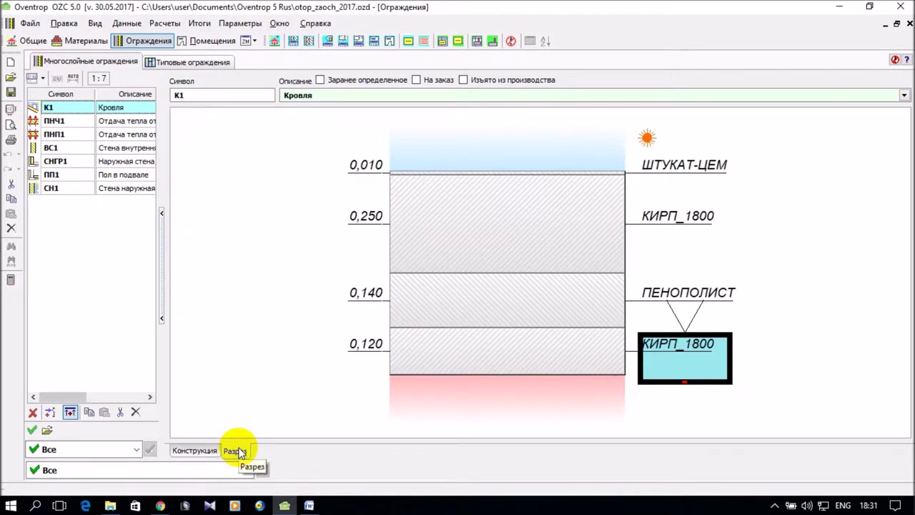
{"action": "left_click", "coordinate": [130, 190]}
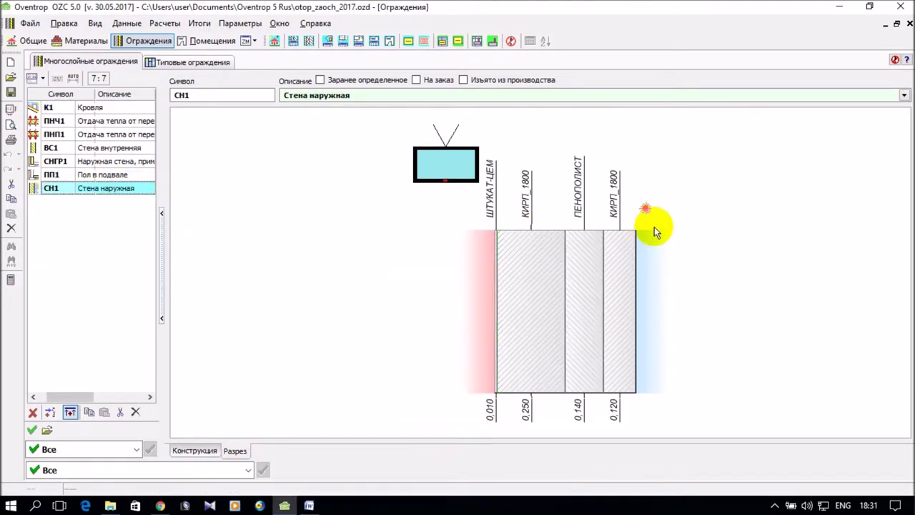
Copy the СН1 wall section drawing to the Windows clipboard and paste it into the blank Microsoft Word document
{"action": "right_click", "coordinate": [679, 198]}
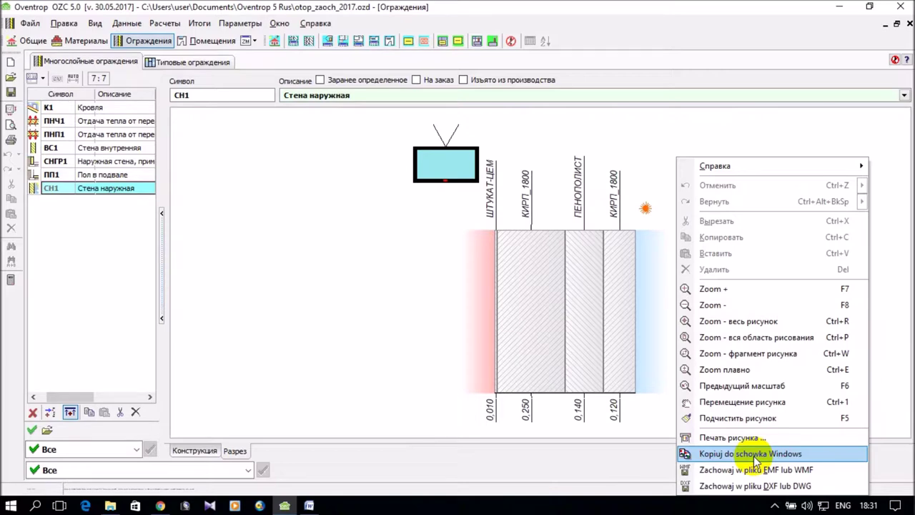
{"action": "left_click", "coordinate": [754, 457]}
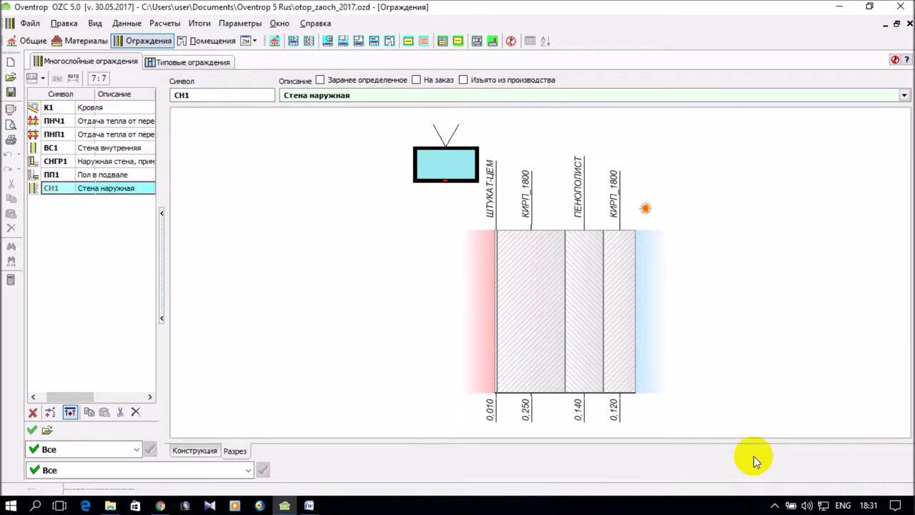
{"action": "left_click", "coordinate": [311, 506]}
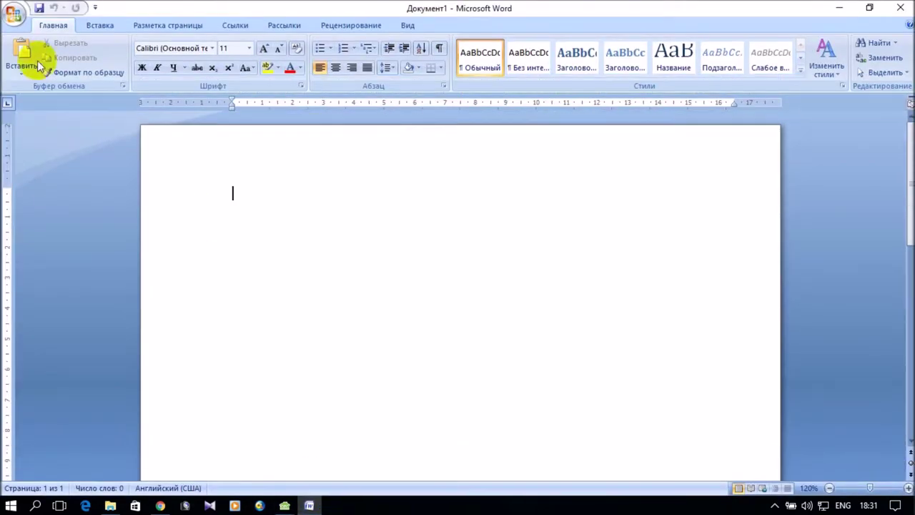
{"action": "left_click", "coordinate": [24, 57]}
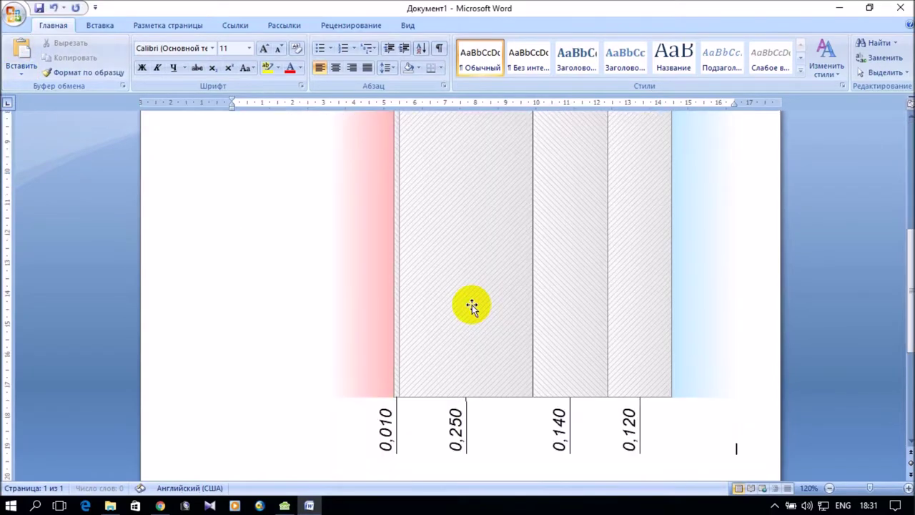
Check the pasted wall section drawing in the Word document at 110% zoom
{"action": "scroll", "coordinate": [593, 221], "scroll_direction": "up", "scroll_amount": 3}
{"action": "scroll", "coordinate": [587, 259], "scroll_direction": "up", "scroll_amount": 3}
{"action": "left_click", "coordinate": [558, 225]}
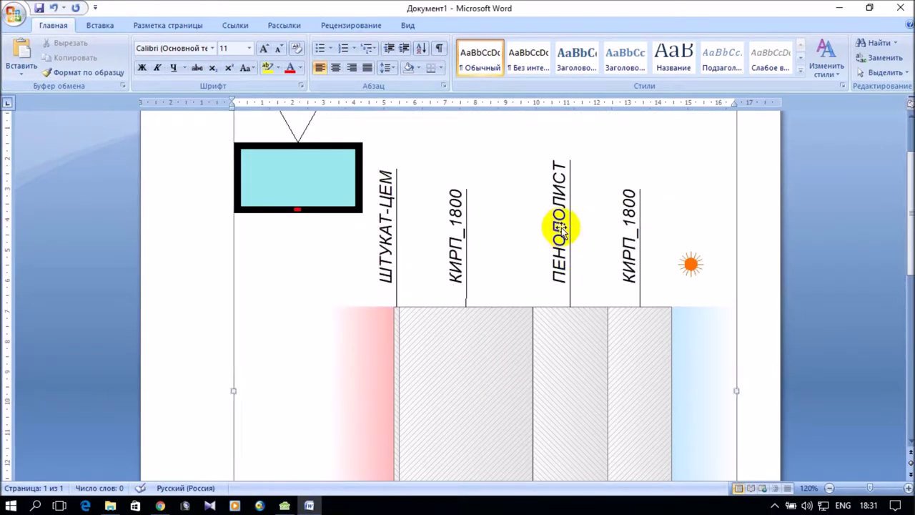
{"action": "left_click", "coordinate": [829, 487]}
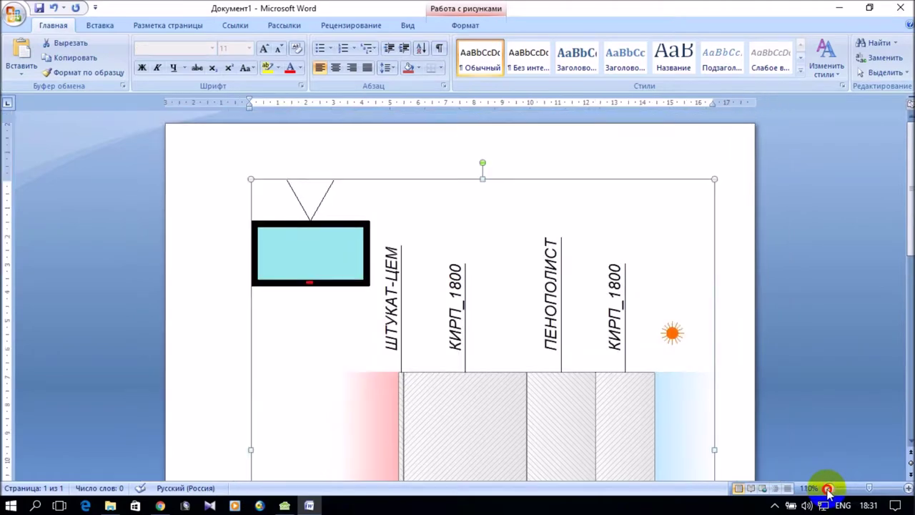
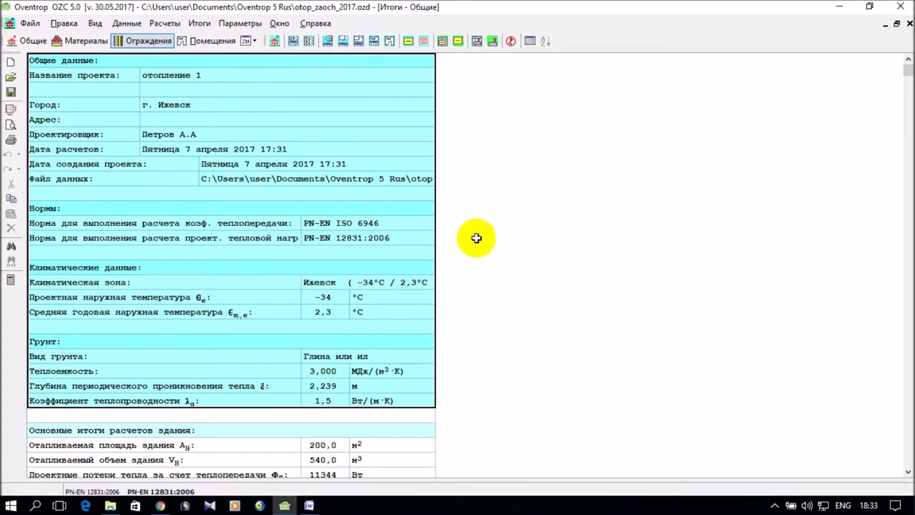
Export the Итоги - Общие table to the Excel file D:\My Documents\KTcTGV\ыыыыыыы.xls, overwriting the existing file
{"action": "left_click", "coordinate": [227, 112]}
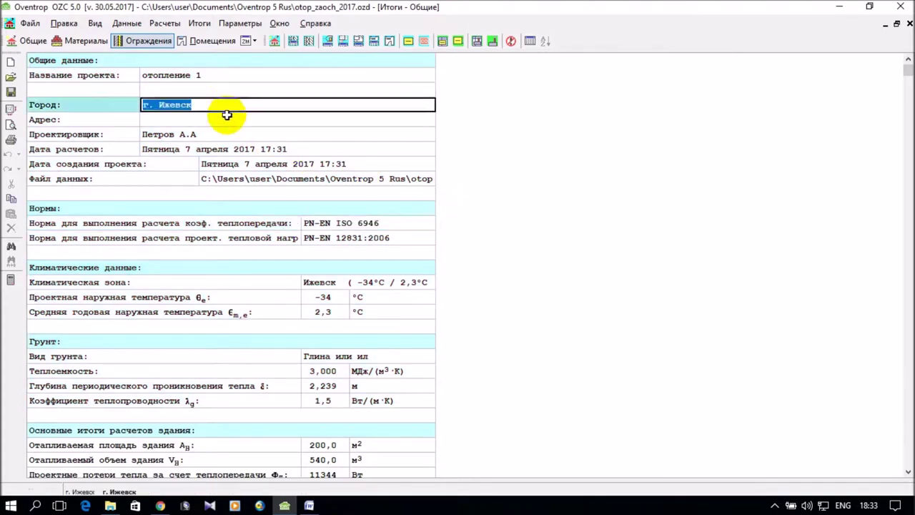
{"action": "right_click", "coordinate": [208, 210]}
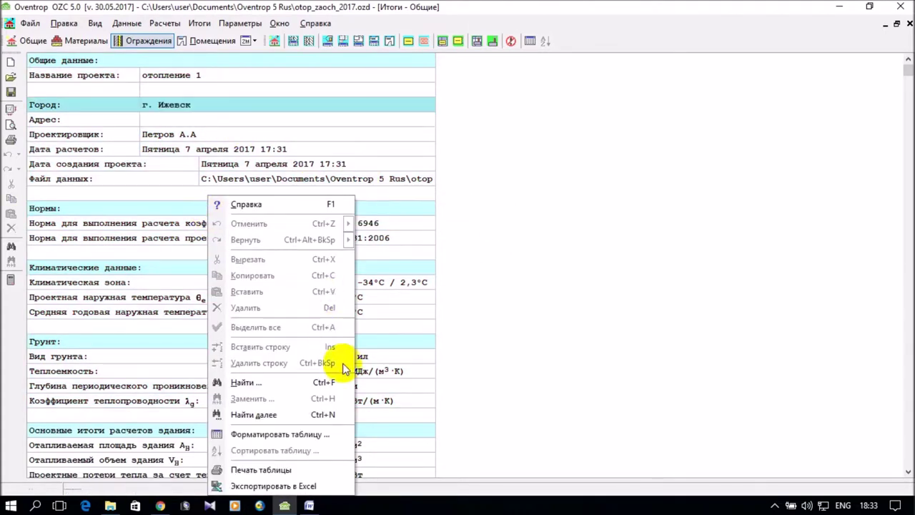
{"action": "left_click", "coordinate": [298, 491]}
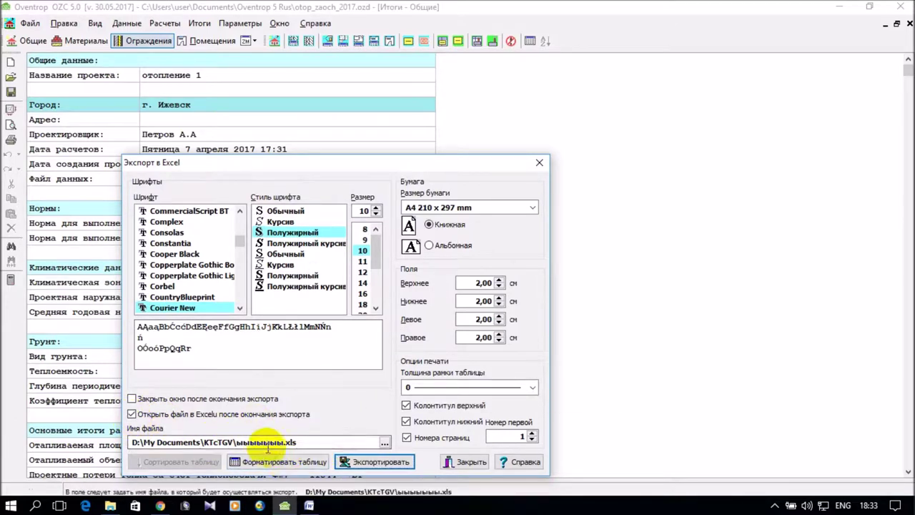
{"action": "left_click", "coordinate": [327, 442]}
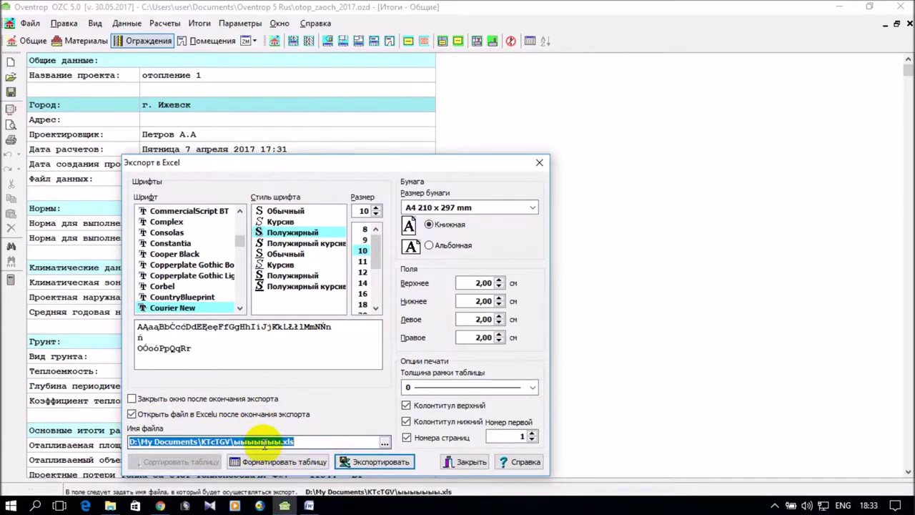
{"action": "left_click", "coordinate": [384, 442]}
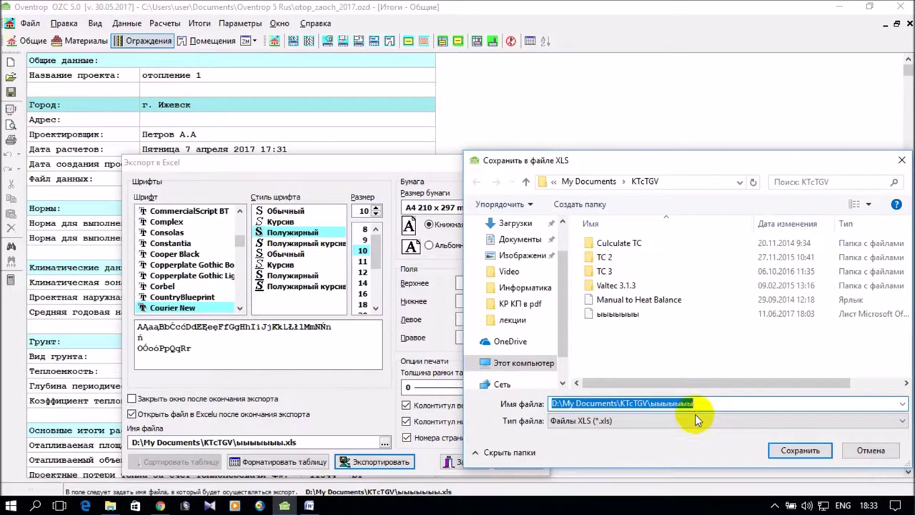
{"action": "left_click", "coordinate": [871, 451]}
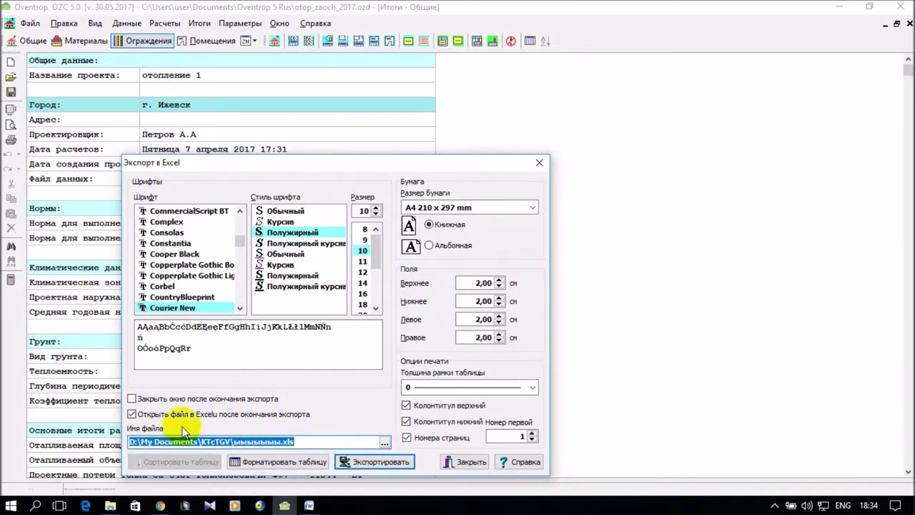
{"action": "left_click", "coordinate": [375, 464]}
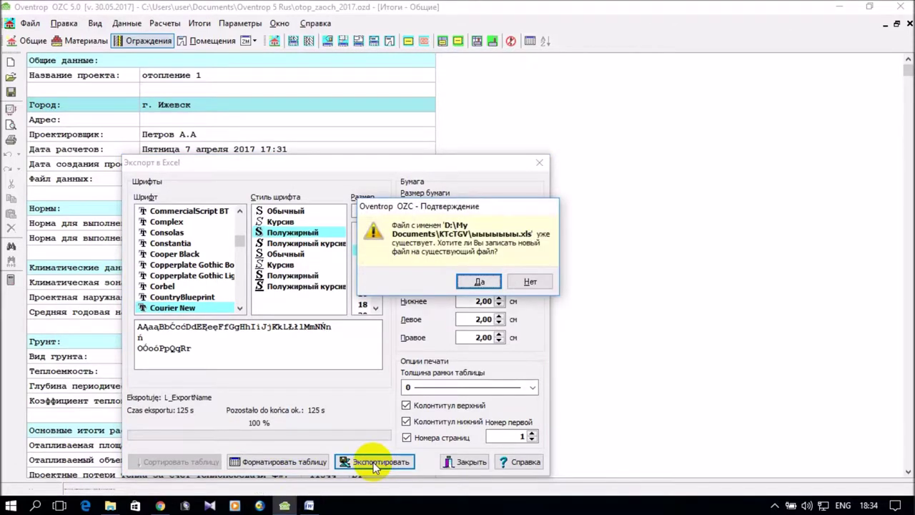
{"action": "left_click", "coordinate": [475, 282]}
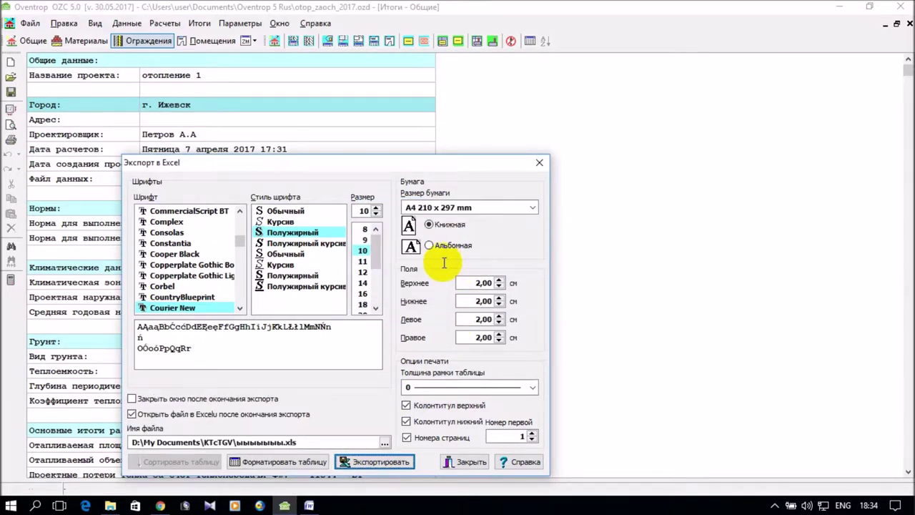
{"action": "left_click", "coordinate": [460, 300]}
{"action": "left_click", "coordinate": [374, 461]}
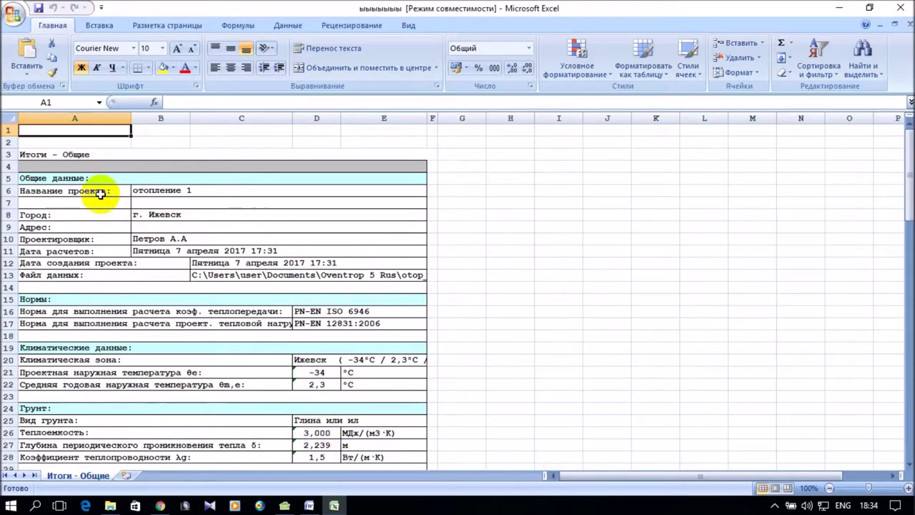
{"action": "left_click_drag", "start_coordinate": [87, 153], "coordinate": [435, 452]}
{"action": "left_click_drag", "start_coordinate": [135, 506], "coordinate": [125, 461]}
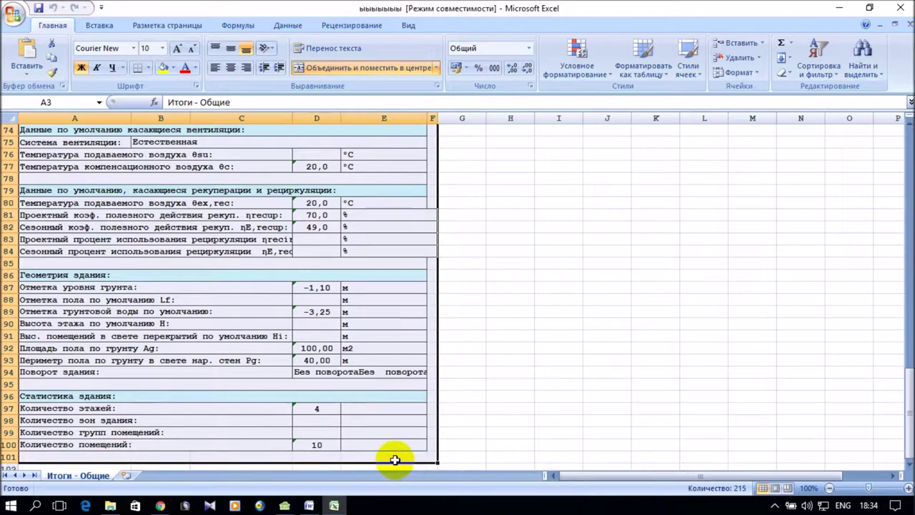
{"action": "left_click_drag", "start_coordinate": [391, 459], "coordinate": [272, 157]}
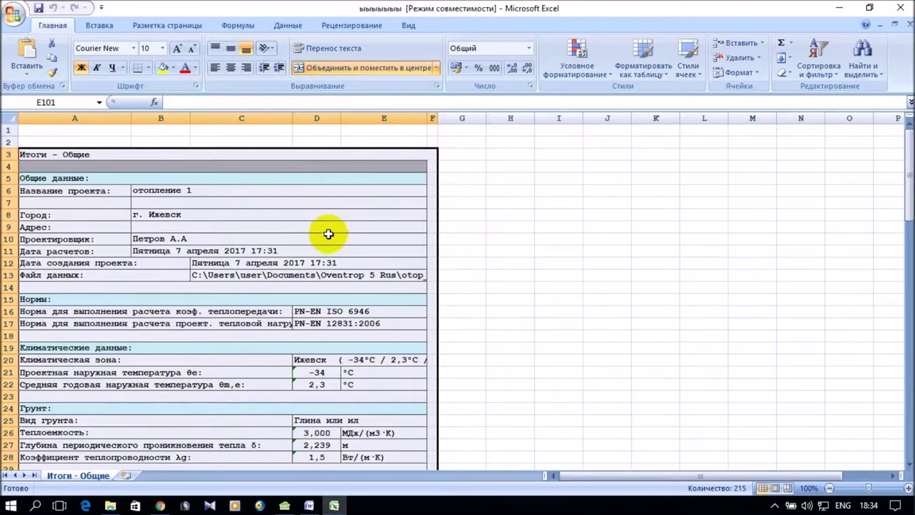
Delete the narrow empty column F beside the table in the exported Excel sheet
{"action": "scroll", "coordinate": [429, 311], "scroll_direction": "down", "scroll_amount": 20}
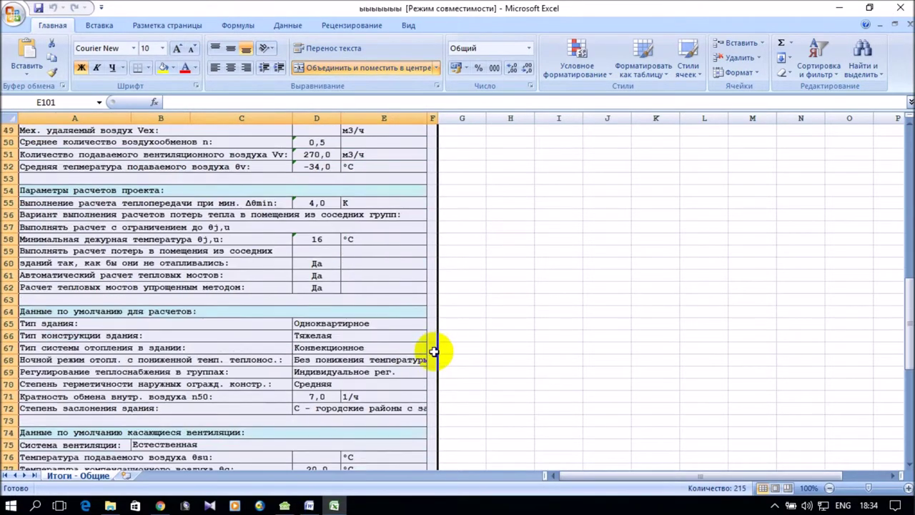
{"action": "left_click", "coordinate": [434, 298]}
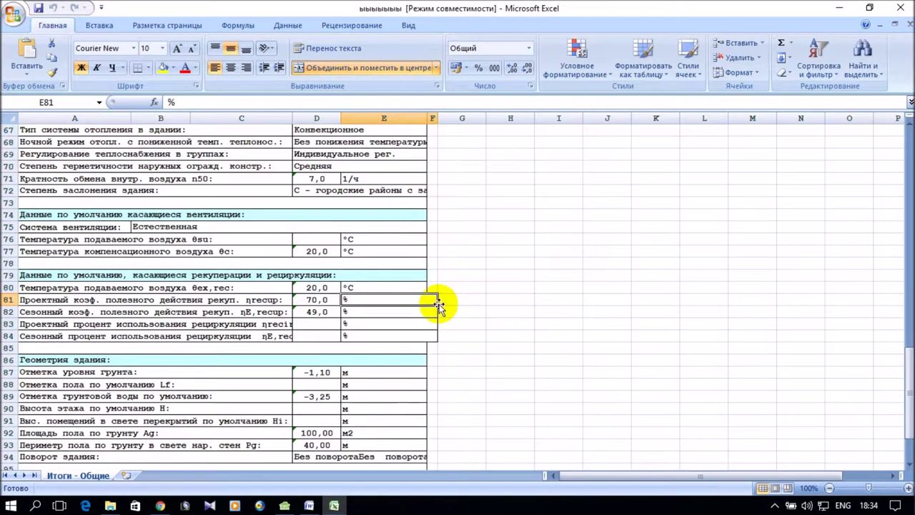
{"action": "left_click", "coordinate": [433, 260]}
{"action": "left_click", "coordinate": [432, 299]}
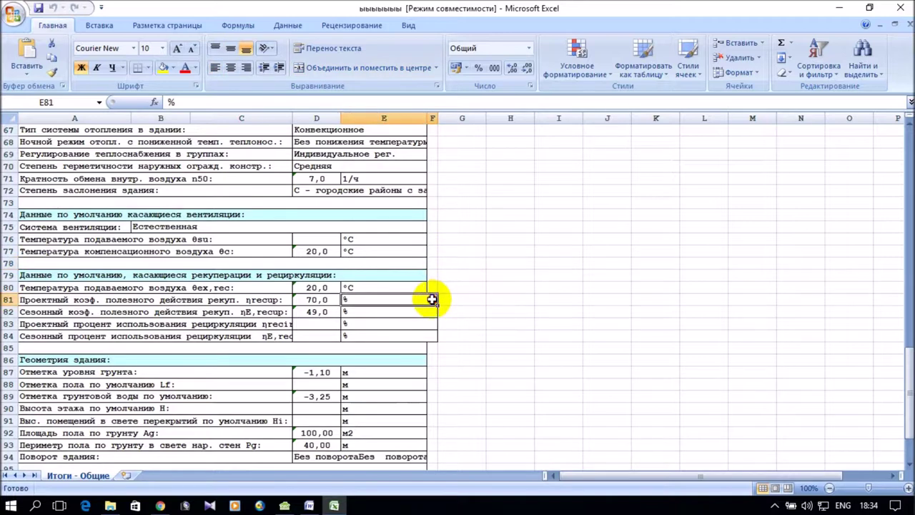
{"action": "left_click", "coordinate": [432, 276]}
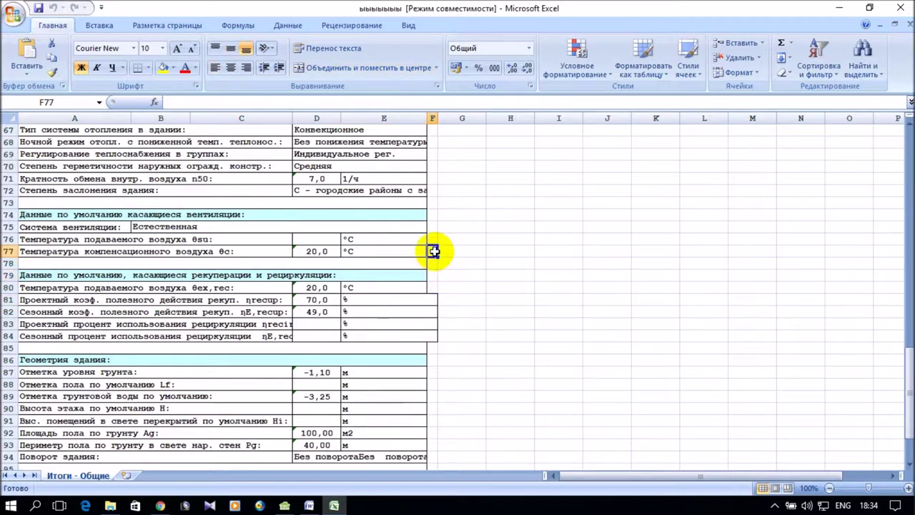
{"action": "right_click", "coordinate": [434, 251]}
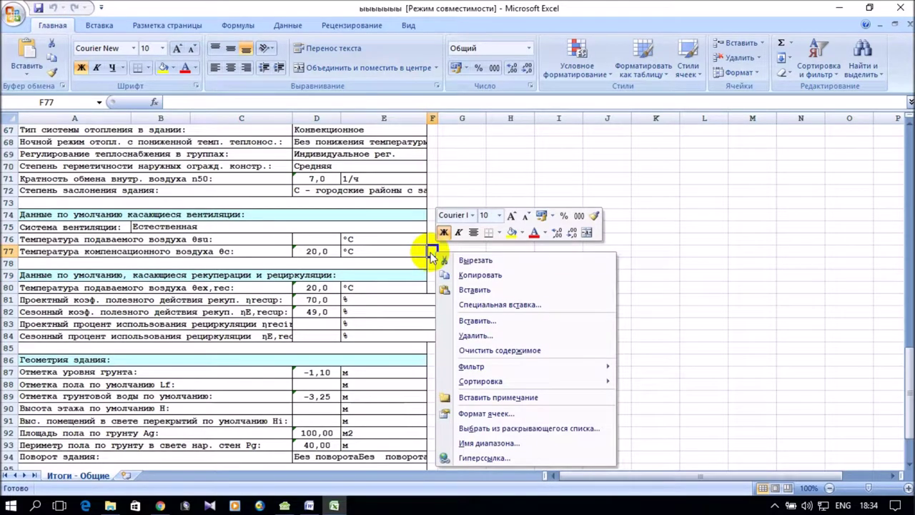
{"action": "left_click", "coordinate": [490, 338]}
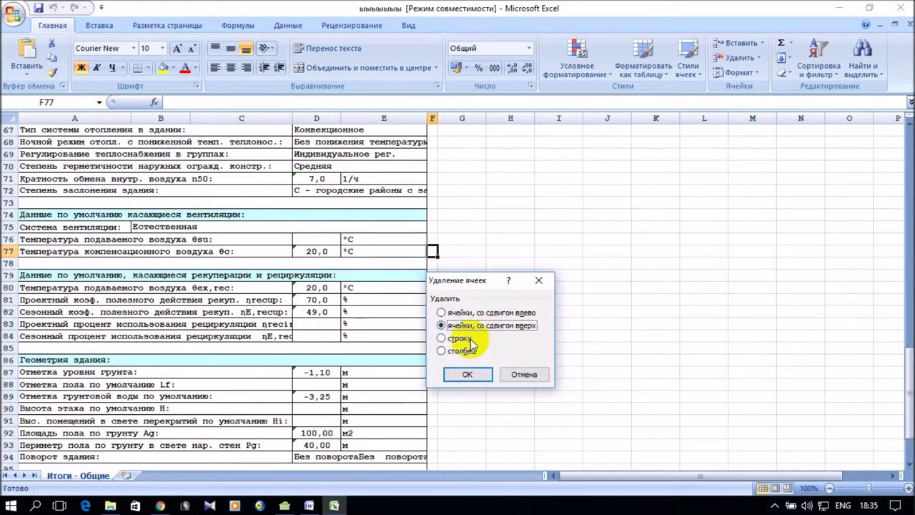
{"action": "left_click", "coordinate": [472, 374]}
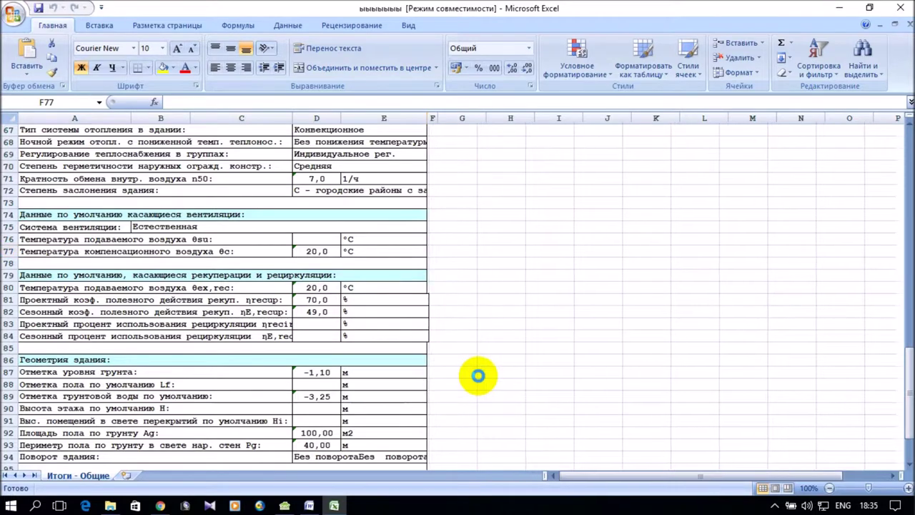
Copy the whole Итоги - Общие table, cells A3:E100, from the Excel sheet
{"action": "scroll", "coordinate": [495, 331], "scroll_direction": "up", "scroll_amount": 12}
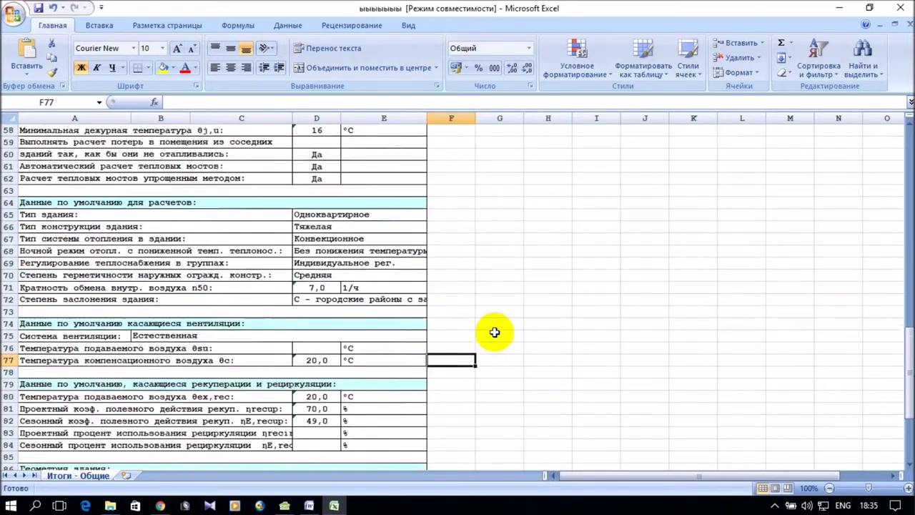
{"action": "scroll", "coordinate": [401, 202], "scroll_direction": "up", "scroll_amount": 10}
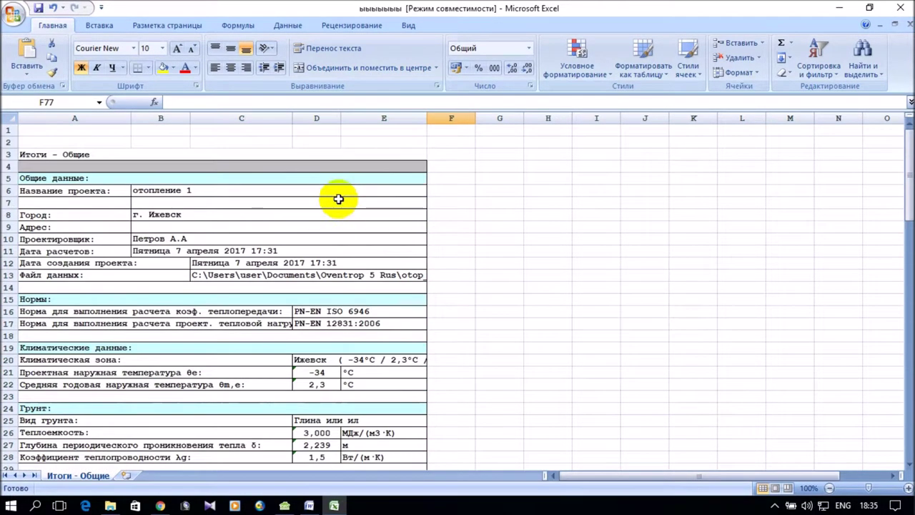
{"action": "left_click_drag", "start_coordinate": [241, 148], "coordinate": [214, 414]}
{"action": "right_click", "coordinate": [216, 262]}
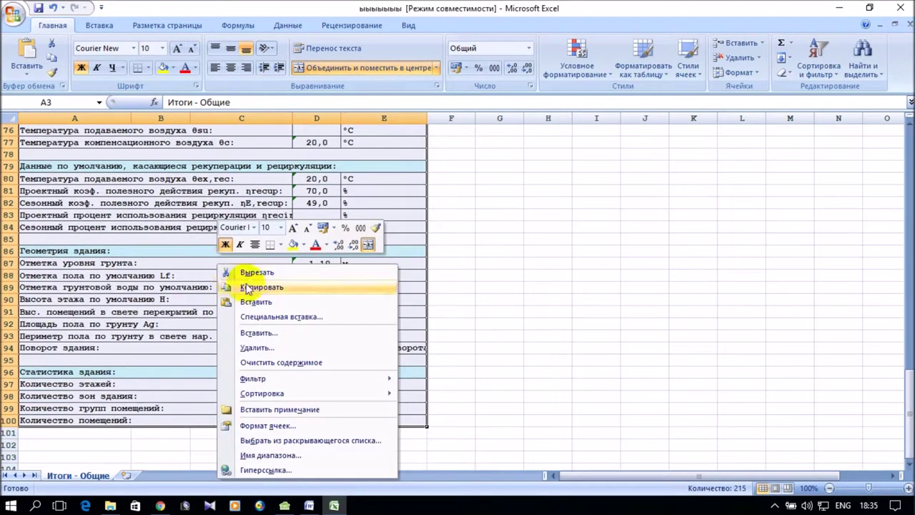
{"action": "left_click", "coordinate": [248, 286]}
{"action": "scroll", "coordinate": [272, 314], "scroll_direction": "up", "scroll_amount": 20}
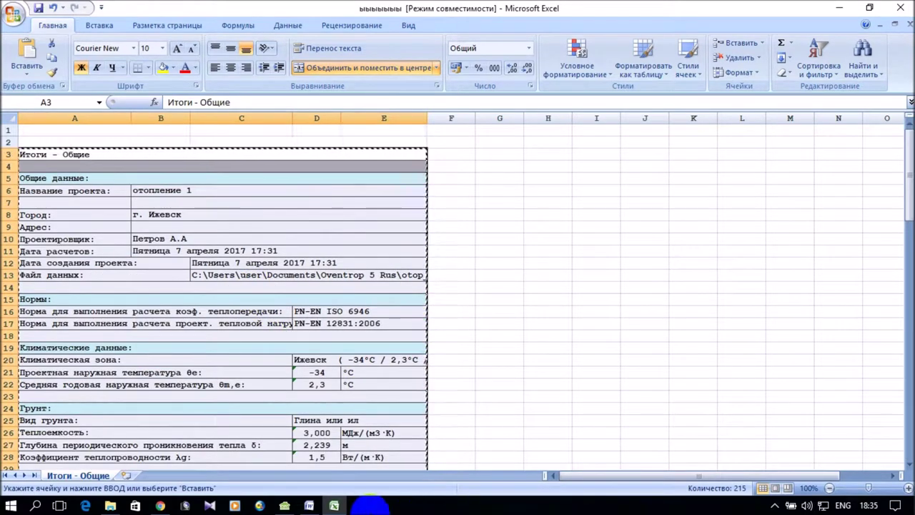
Switch to the Word document, paste the copied table below the temperature and pressure chart, and check its pages
{"action": "left_click", "coordinate": [310, 506]}
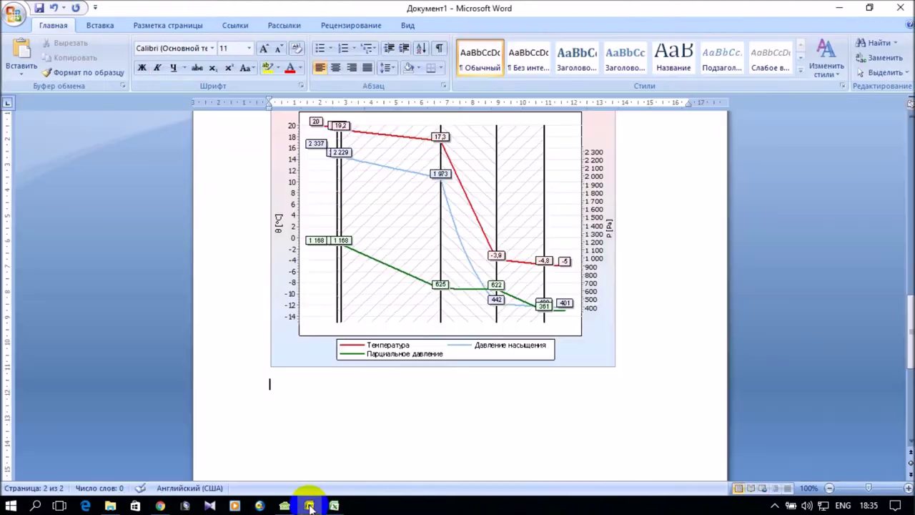
{"action": "left_click", "coordinate": [340, 377]}
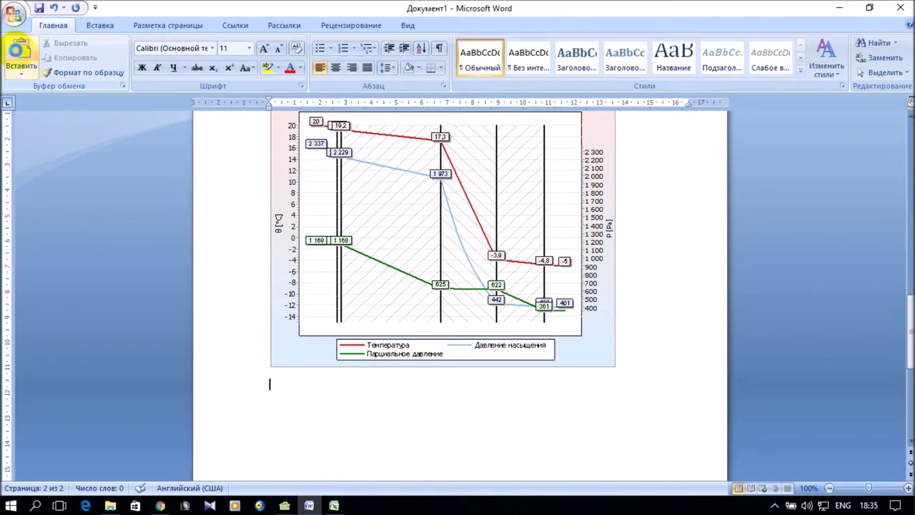
{"action": "key", "text": "ctrl+v"}
{"action": "scroll", "coordinate": [531, 303], "scroll_direction": "up", "scroll_amount": 15}
{"action": "scroll", "coordinate": [524, 301], "scroll_direction": "up", "scroll_amount": 15}
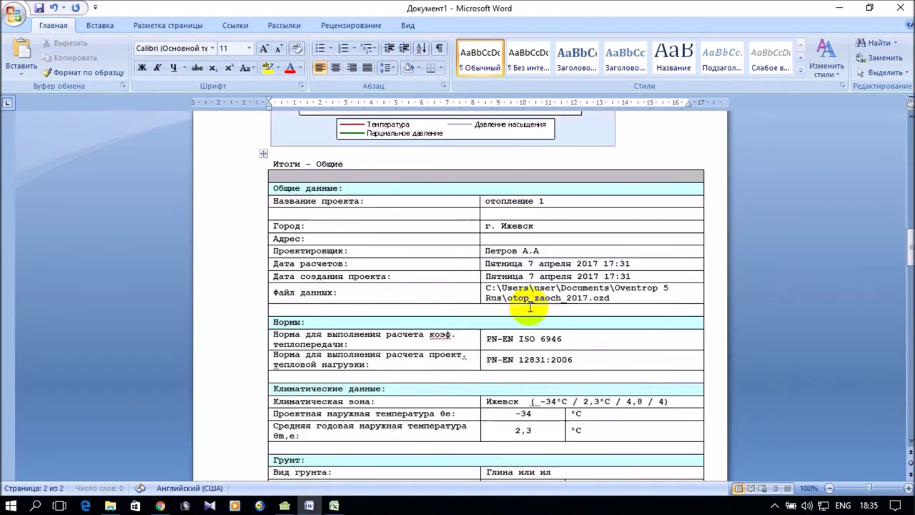
{"action": "scroll", "coordinate": [530, 307], "scroll_direction": "down", "scroll_amount": 15}
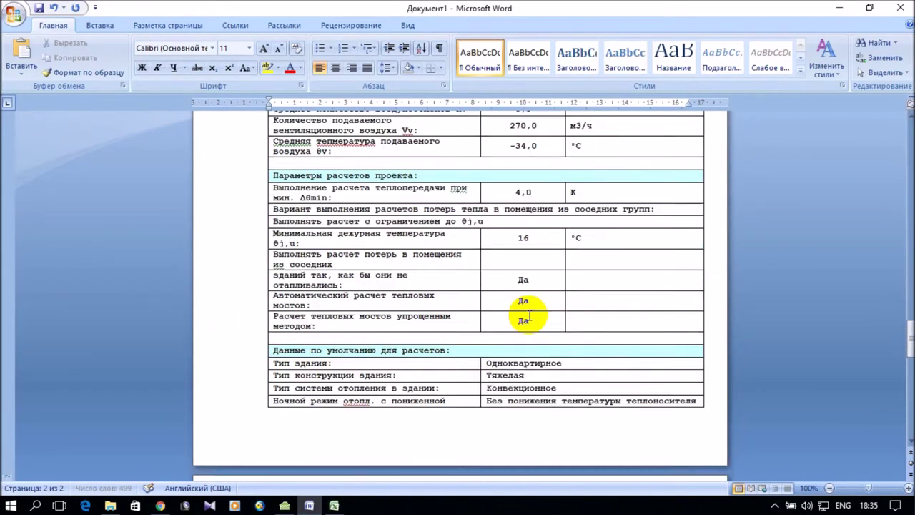
{"action": "scroll", "coordinate": [530, 314], "scroll_direction": "down", "scroll_amount": 15}
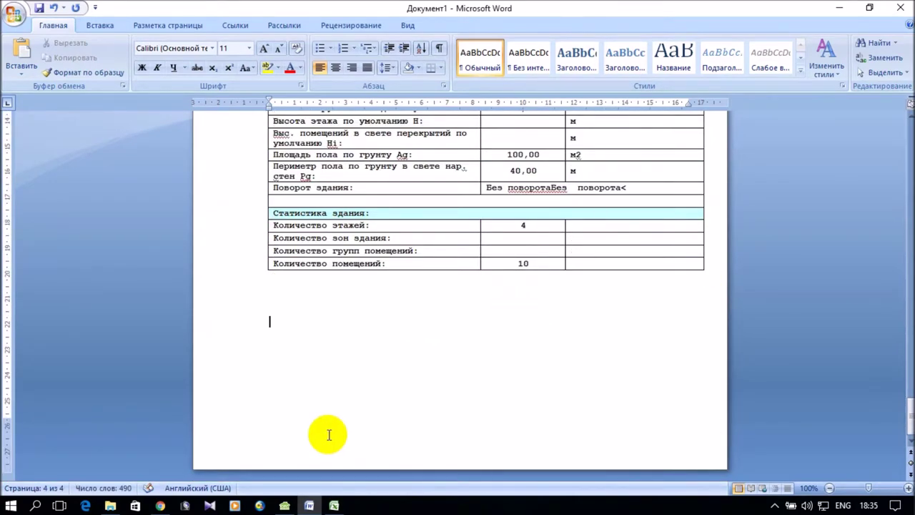
Close the Excel workbook without keeping the clipboard data, and close the Экспорт в Excel dialog in Oventrop OZC
{"action": "left_click", "coordinate": [284, 506]}
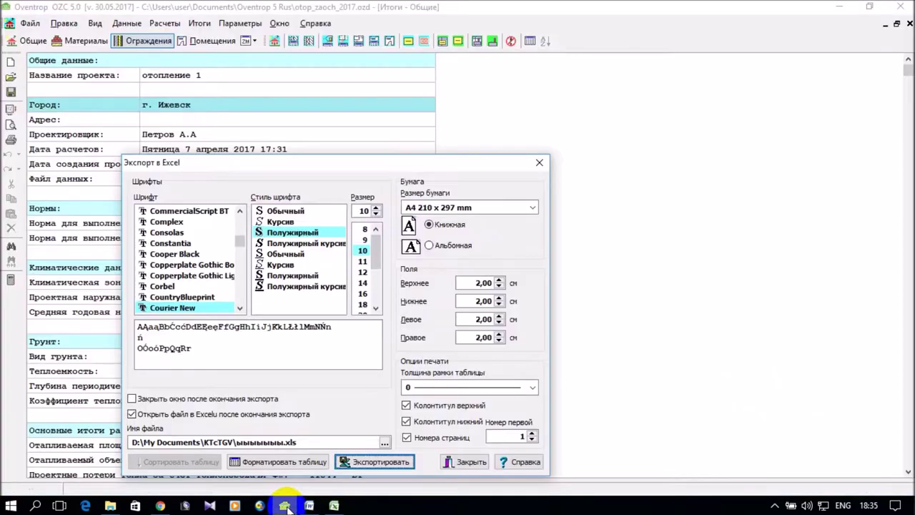
{"action": "left_click", "coordinate": [334, 506]}
{"action": "left_click", "coordinate": [906, 10]}
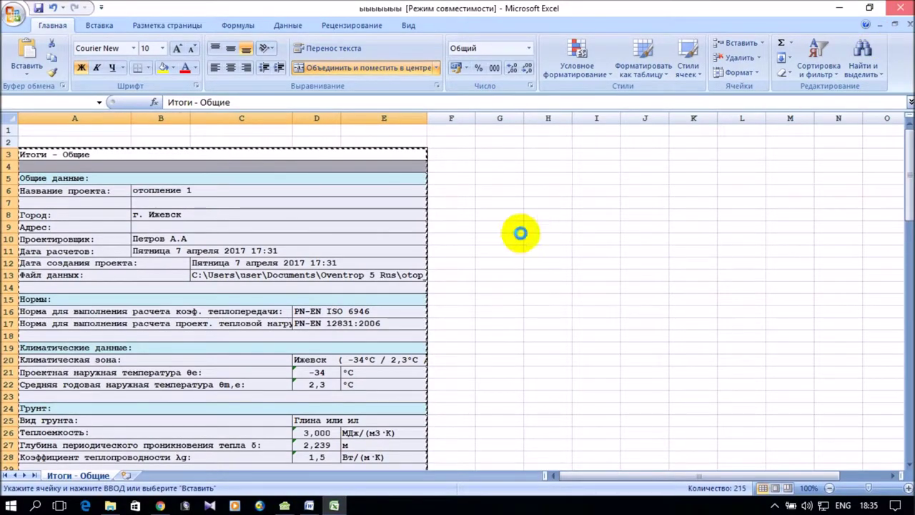
{"action": "left_click", "coordinate": [477, 293]}
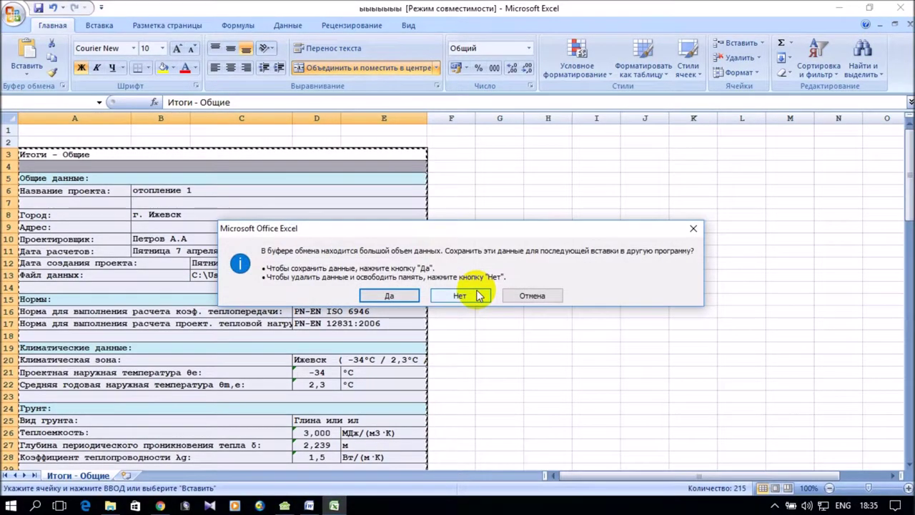
{"action": "left_click", "coordinate": [460, 295]}
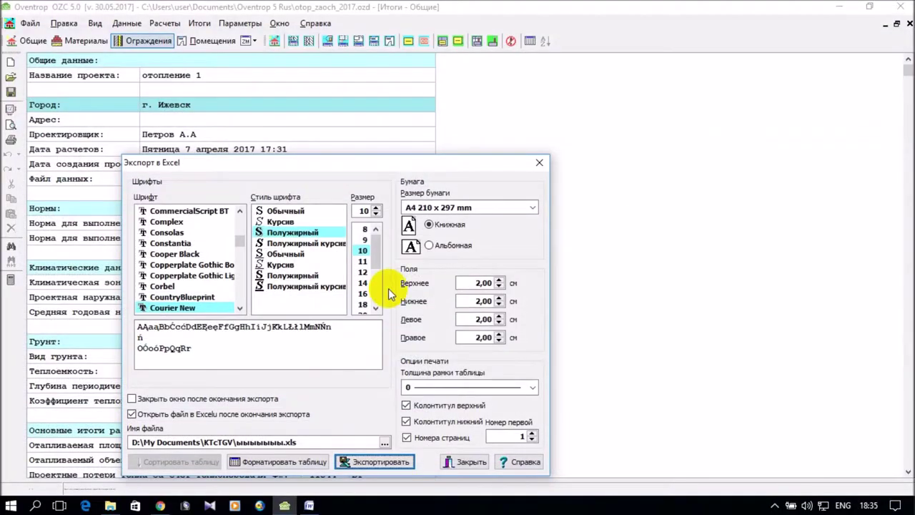
{"action": "left_click", "coordinate": [465, 461]}
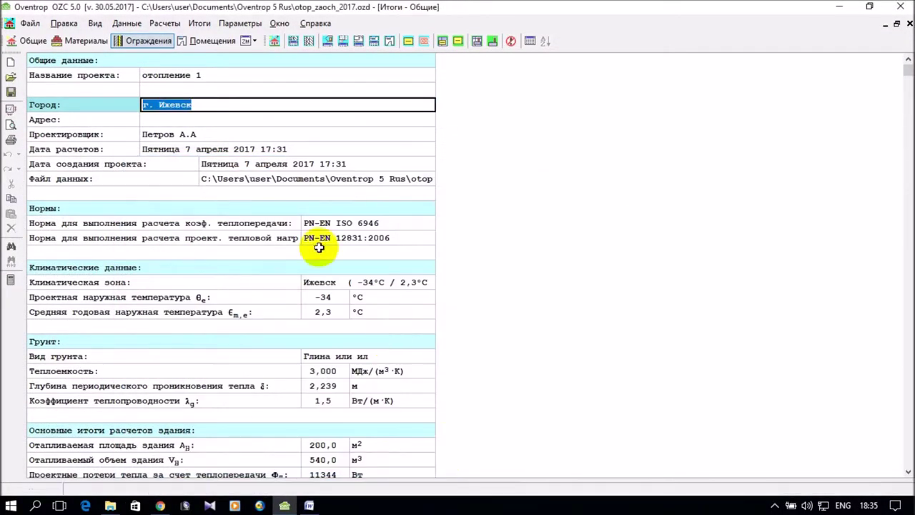
Open the Итоги - Ведомость ограждений table and review its displayed columns in the table format settings
{"action": "left_click", "coordinate": [293, 43]}
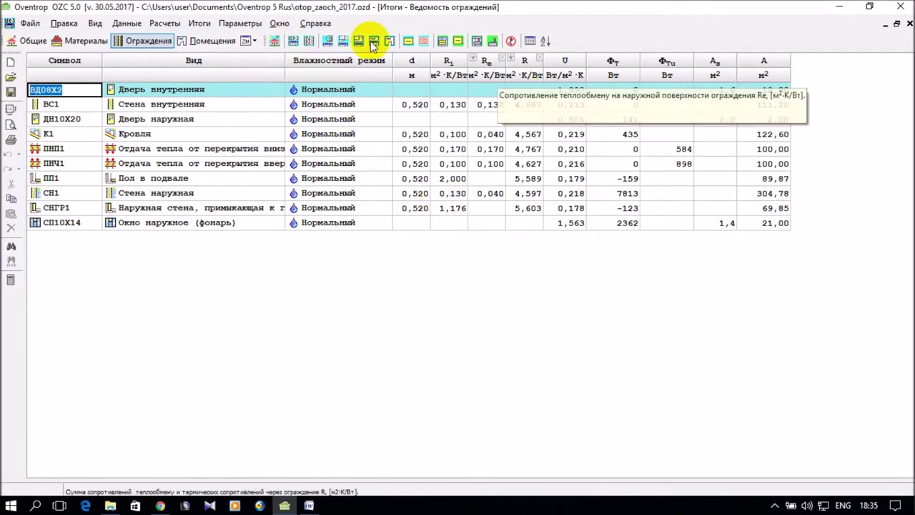
{"action": "left_click", "coordinate": [179, 193]}
{"action": "right_click", "coordinate": [366, 160]}
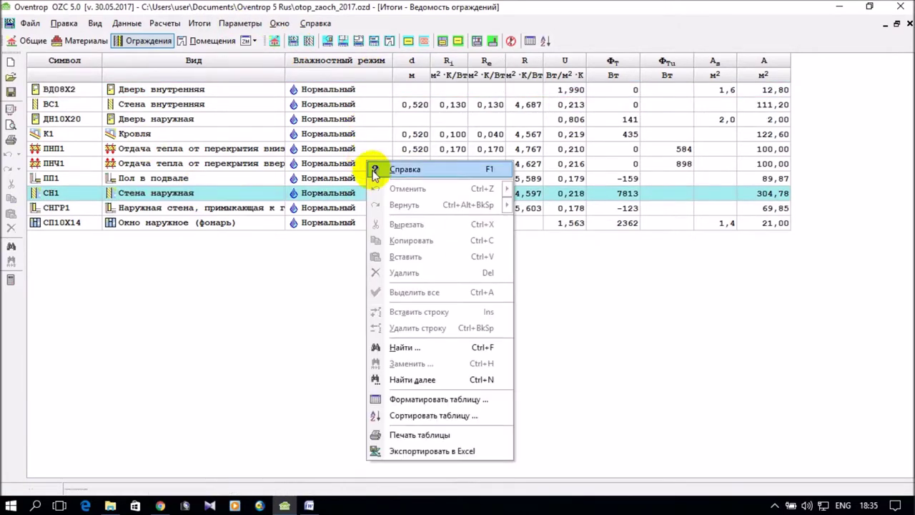
{"action": "left_click", "coordinate": [455, 402]}
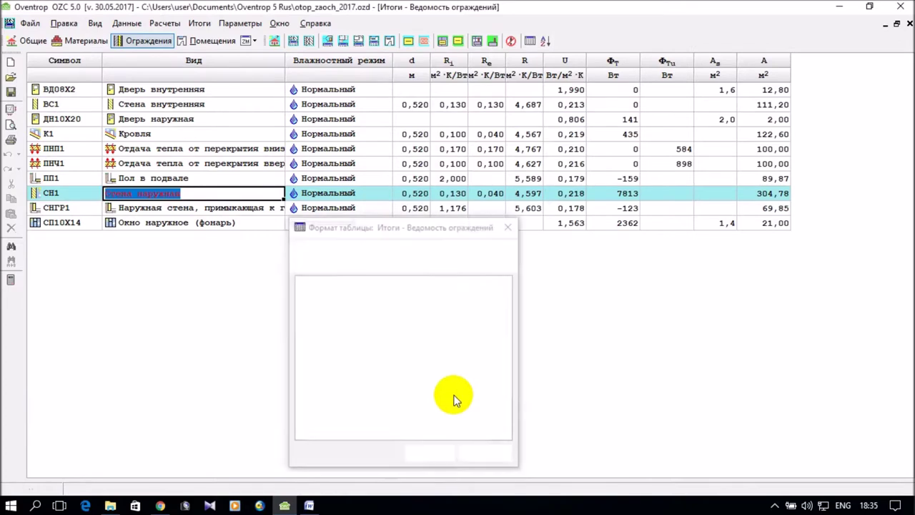
{"action": "left_click", "coordinate": [301, 329]}
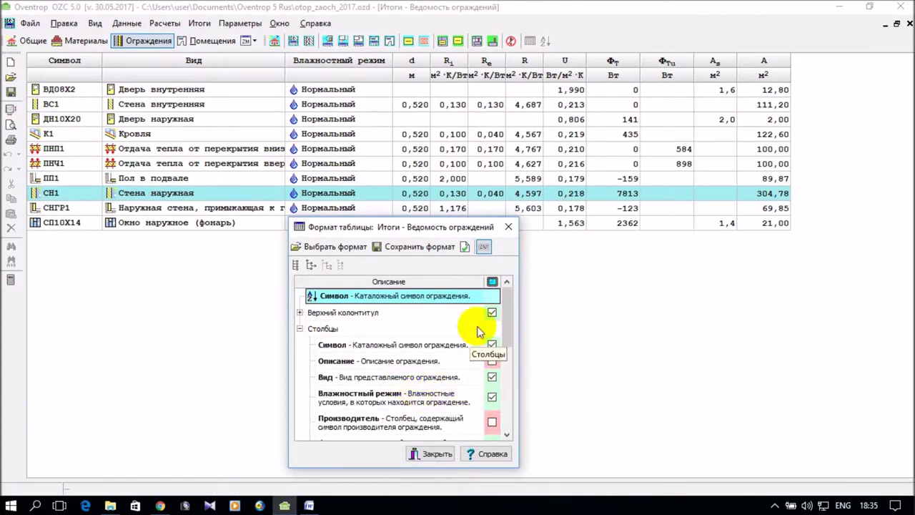
{"action": "mouse_move", "coordinate": [512, 316]}
{"action": "left_mouse_down"}
{"action": "mouse_move", "coordinate": [509, 306]}
{"action": "mouse_move", "coordinate": [505, 418]}
{"action": "mouse_move", "coordinate": [511, 301]}
{"action": "left_mouse_up"}
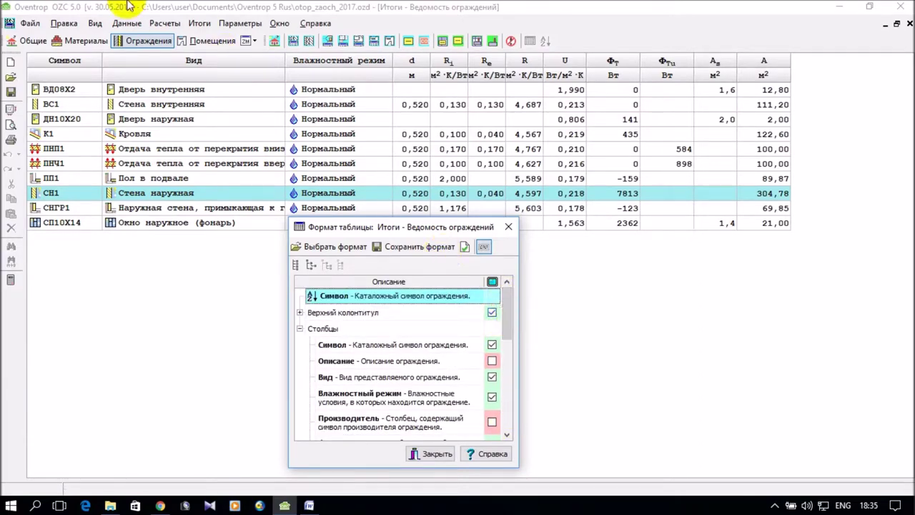
{"action": "left_click", "coordinate": [442, 456]}
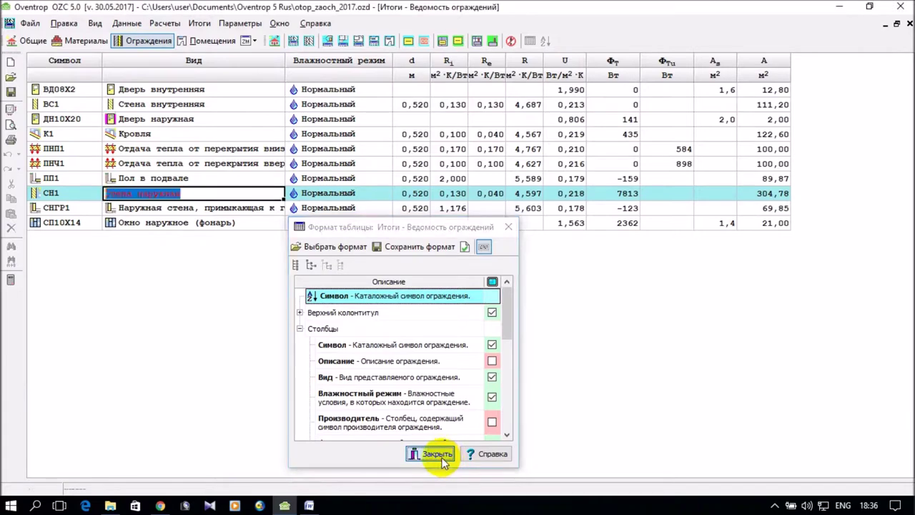
Export the Ведомость ограждений table to the Excel file ыыыыыыы.xls on A4 portrait paper, with the file opened after export
{"action": "right_click", "coordinate": [240, 138]}
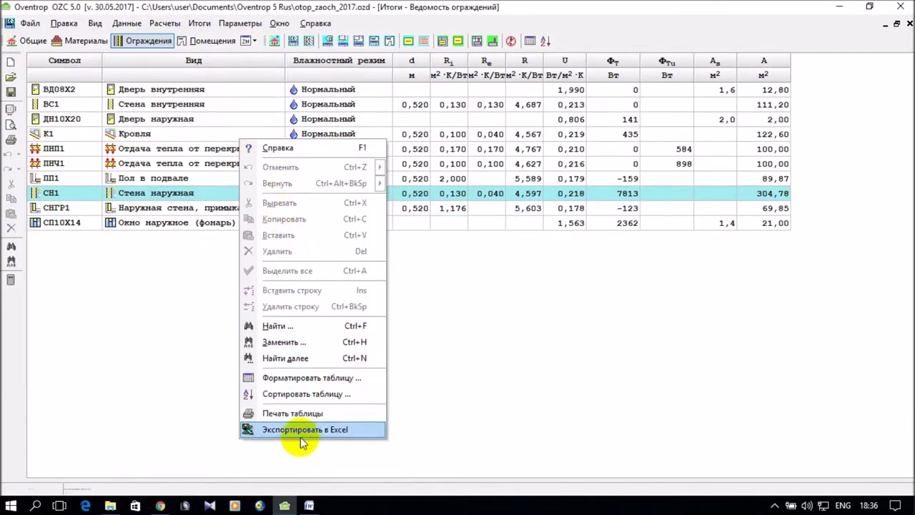
{"action": "left_click", "coordinate": [304, 430]}
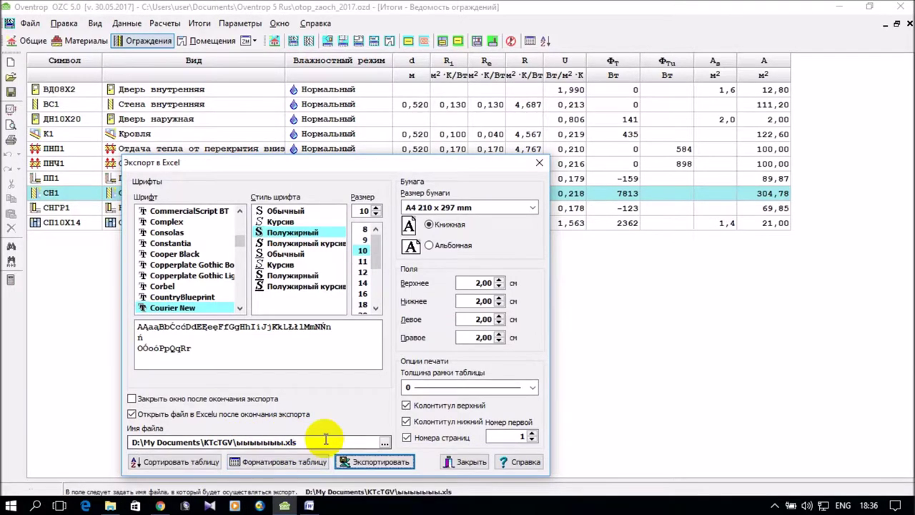
{"action": "left_click", "coordinate": [365, 465]}
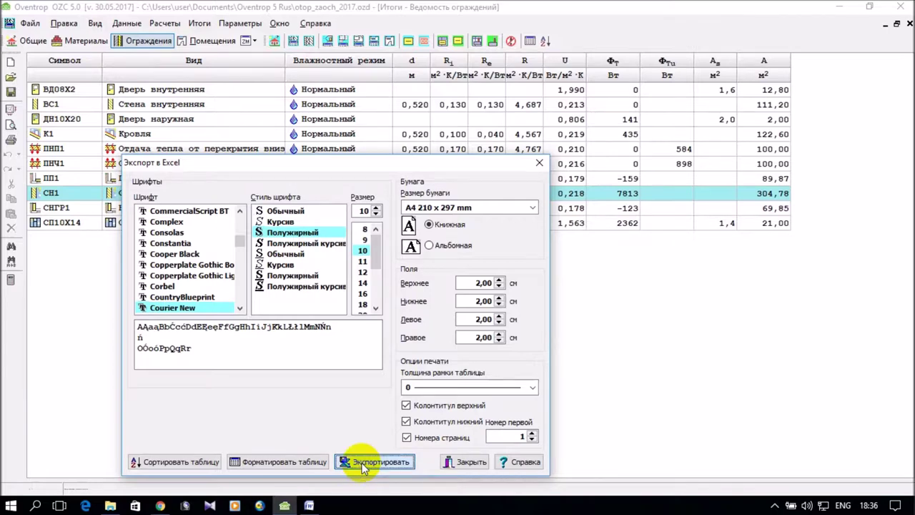
{"action": "left_click", "coordinate": [479, 281]}
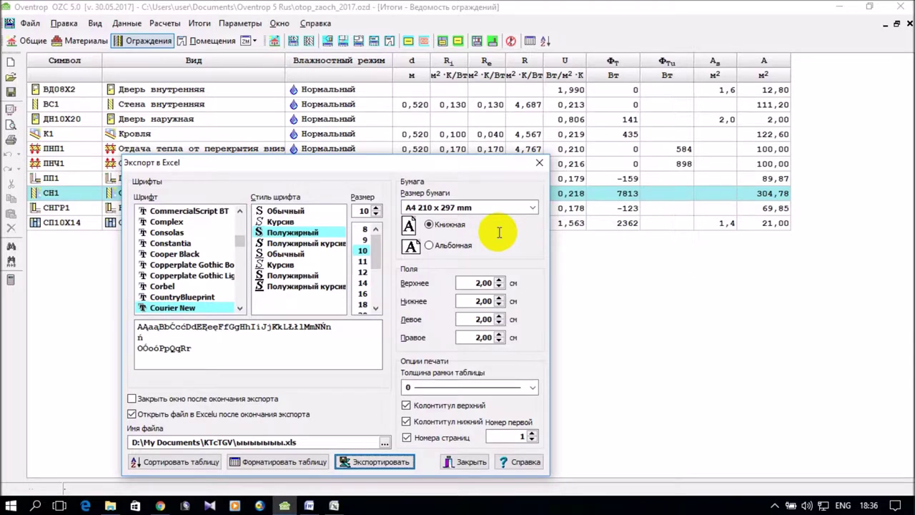
{"action": "left_click", "coordinate": [366, 462]}
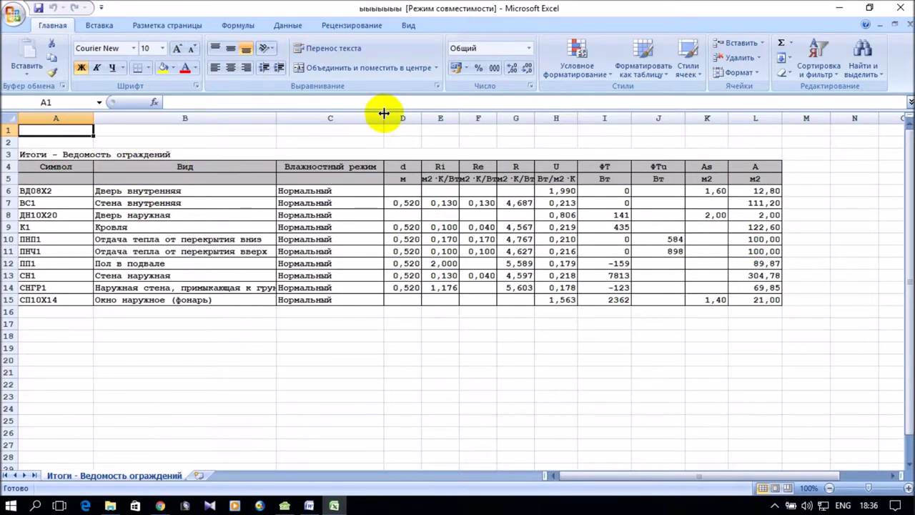
Copy the whole Итоги - Ведомость ограждений table, cells A3:L15, from the Excel sheet
{"action": "mouse_move", "coordinate": [157, 153]}
{"action": "left_mouse_down"}
{"action": "mouse_move", "coordinate": [200, 194]}
{"action": "mouse_move", "coordinate": [212, 253]}
{"action": "mouse_move", "coordinate": [204, 301]}
{"action": "left_mouse_up"}
{"action": "right_click", "coordinate": [202, 245]}
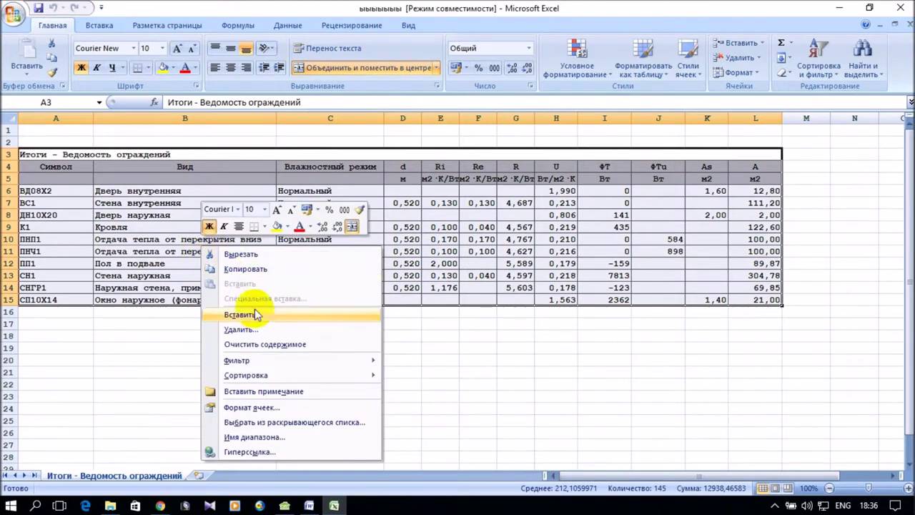
{"action": "left_click", "coordinate": [243, 269]}
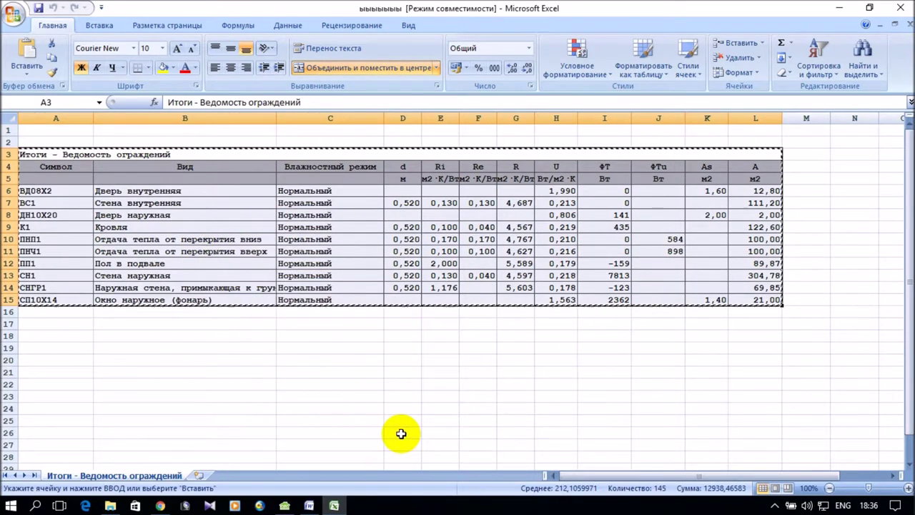
Switch to the Word document, paste the copied enclosure table on a new page after the general results, and check its layout
{"action": "left_click", "coordinate": [309, 505]}
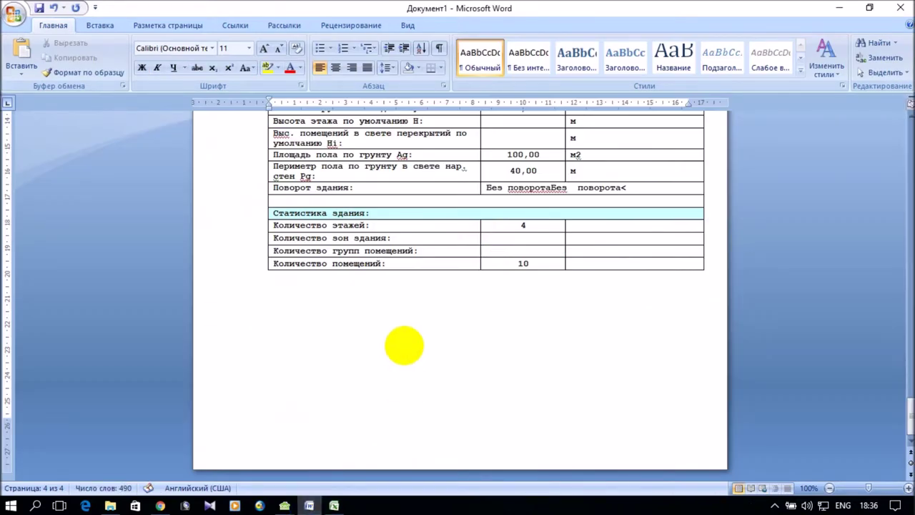
{"action": "scroll", "coordinate": [404, 345], "scroll_direction": "down", "scroll_amount": 3}
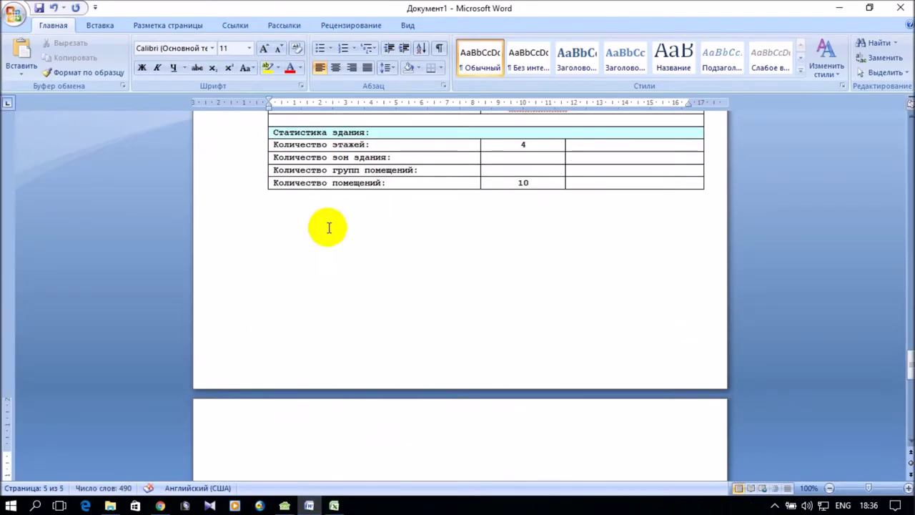
{"action": "left_click", "coordinate": [17, 48]}
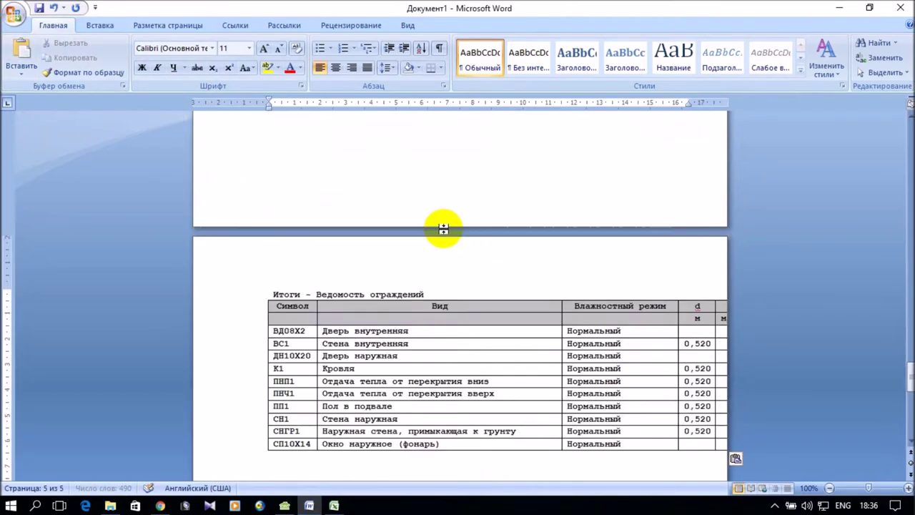
{"action": "scroll", "coordinate": [444, 228], "scroll_direction": "up", "scroll_amount": 8}
{"action": "scroll", "coordinate": [438, 230], "scroll_direction": "down", "scroll_amount": 13}
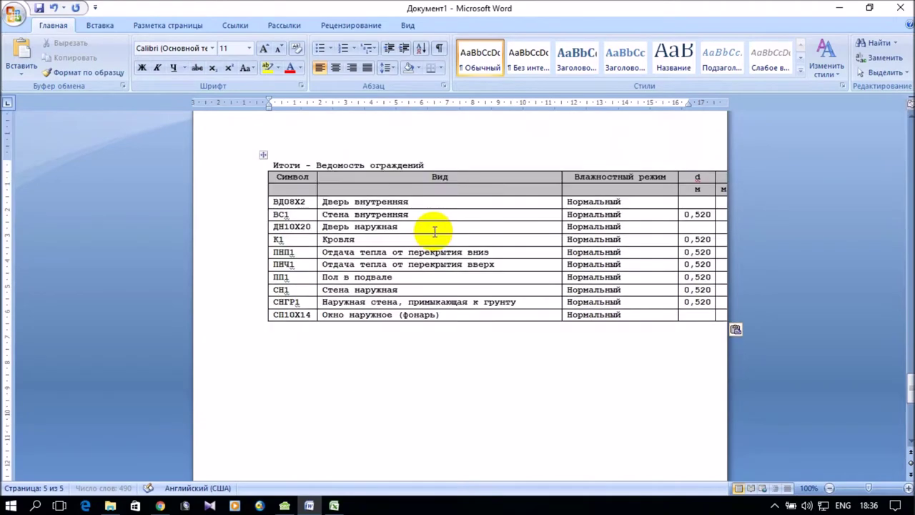
{"action": "scroll", "coordinate": [404, 204], "scroll_direction": "up", "scroll_amount": 1}
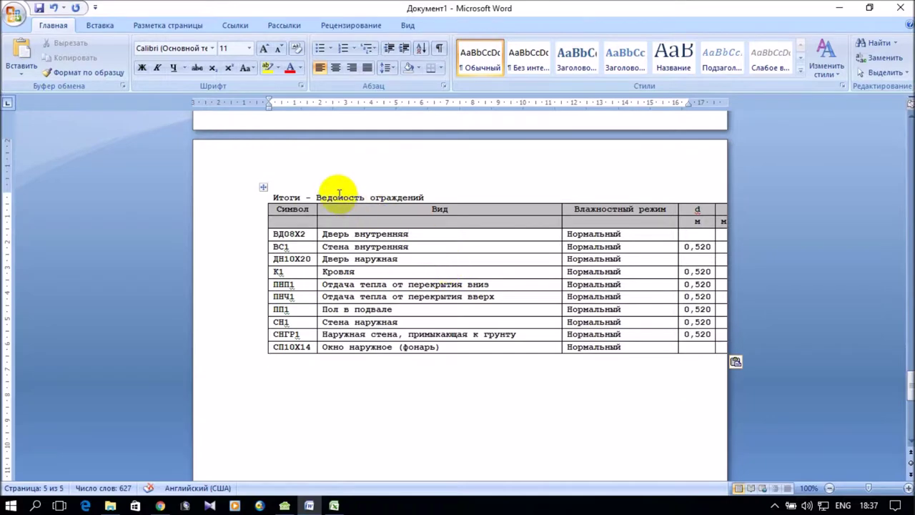
{"action": "left_click", "coordinate": [276, 198]}
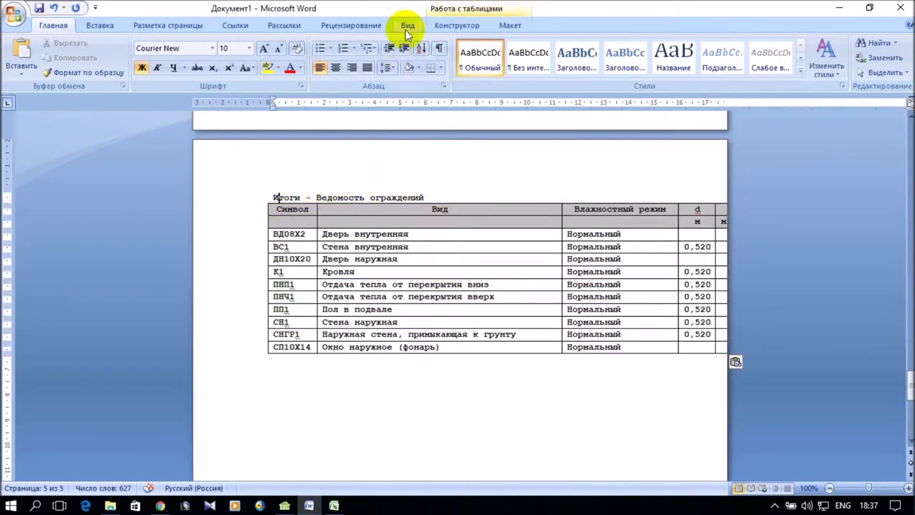
{"action": "left_click", "coordinate": [507, 28]}
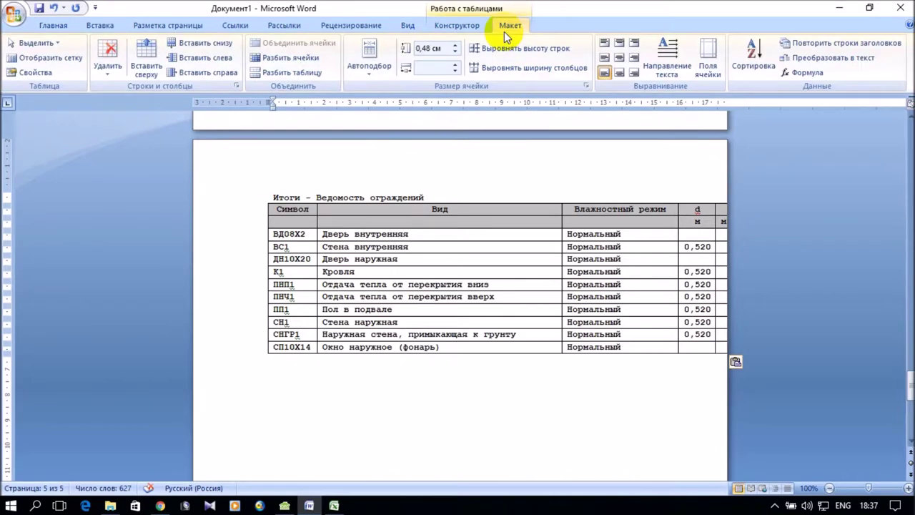
{"action": "left_click", "coordinate": [464, 235]}
{"action": "left_click", "coordinate": [379, 66]}
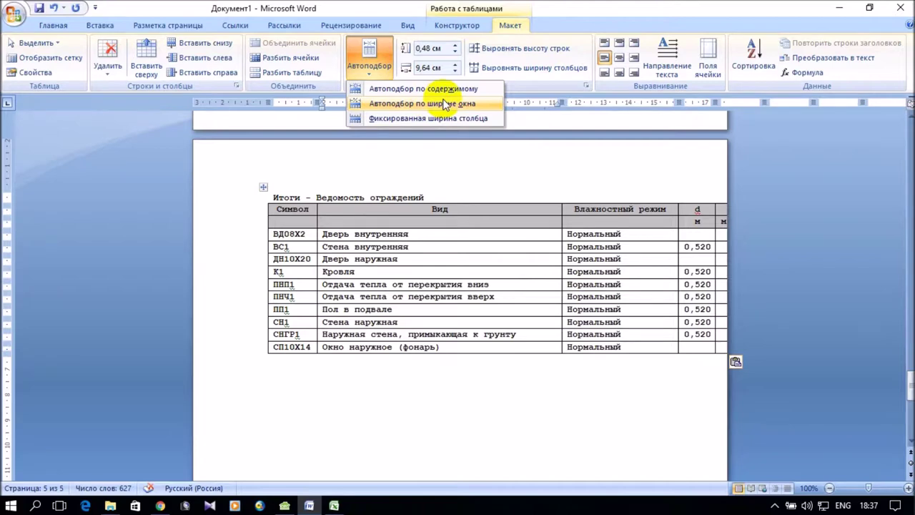
{"action": "left_click", "coordinate": [581, 11]}
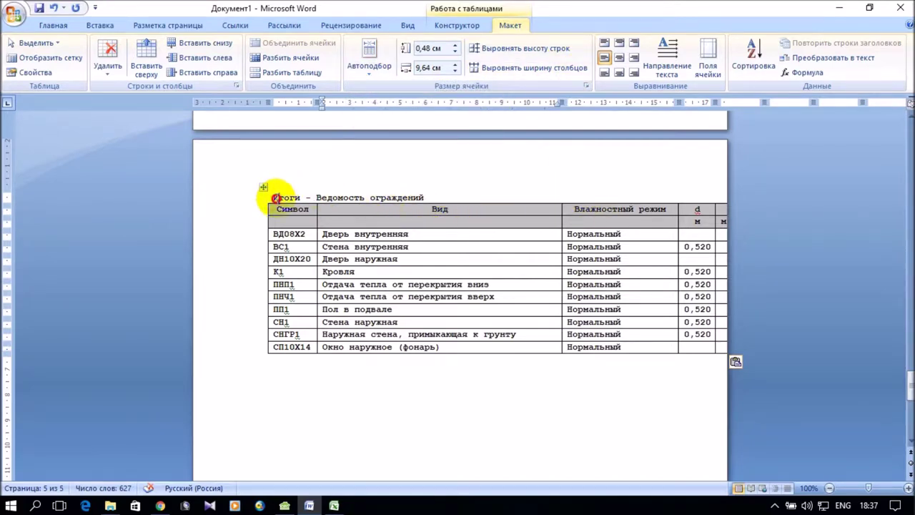
Set the page orientation to landscape for the selected Итоги - Ведомость ограждений title row, applying it to the selected text only
{"action": "left_click", "coordinate": [102, 26]}
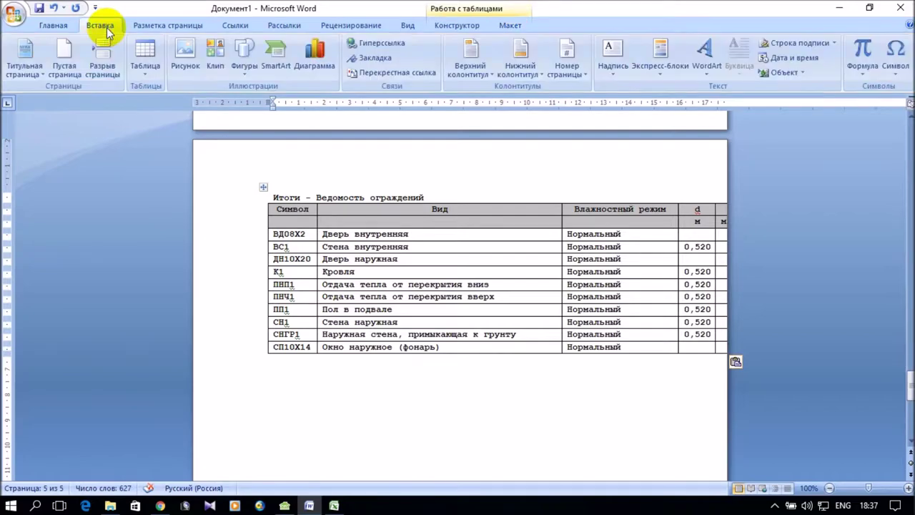
{"action": "left_click", "coordinate": [151, 24]}
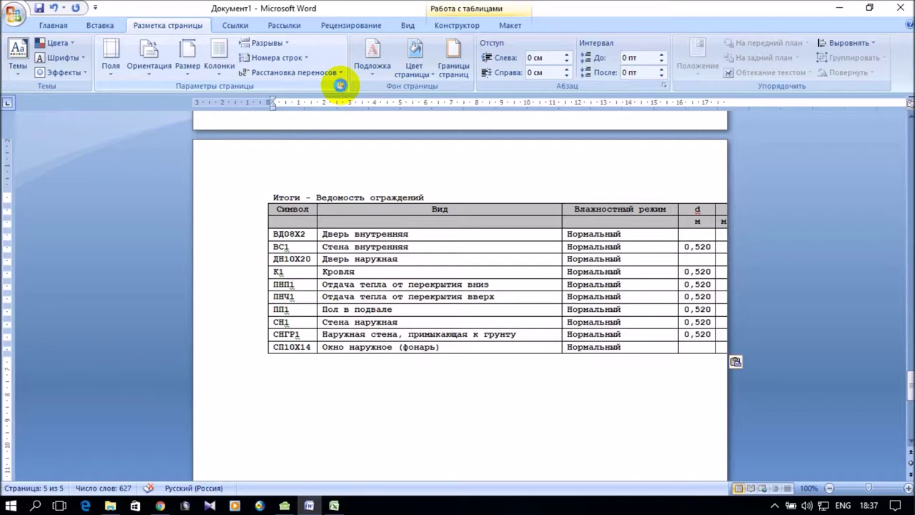
{"action": "left_click", "coordinate": [340, 84]}
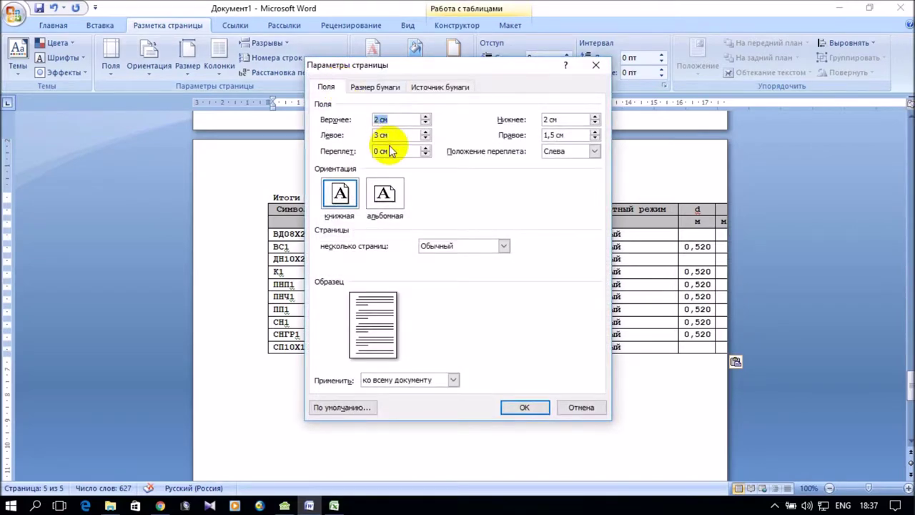
{"action": "left_click", "coordinate": [387, 193]}
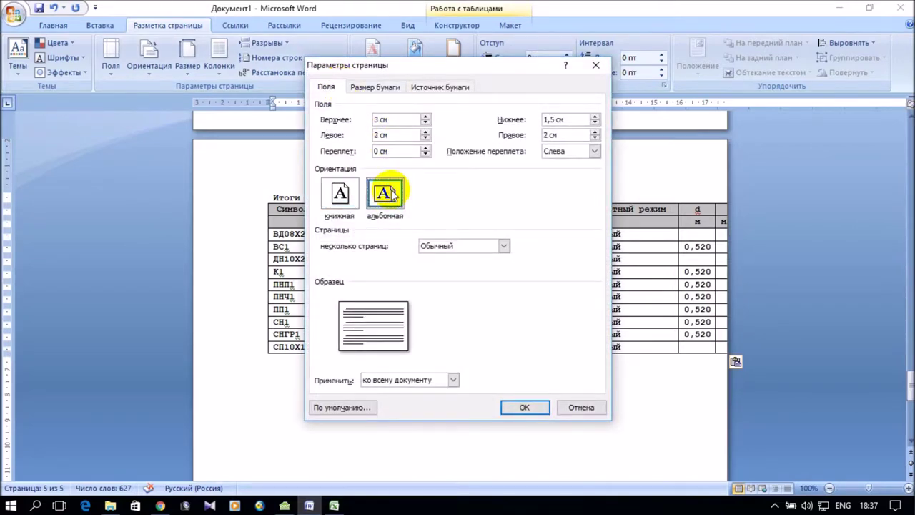
{"action": "left_click", "coordinate": [453, 379]}
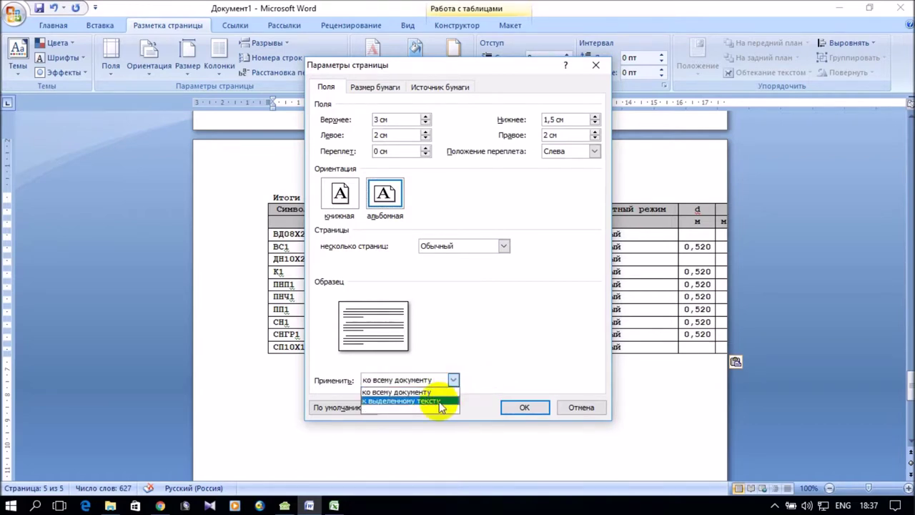
{"action": "left_click", "coordinate": [439, 401]}
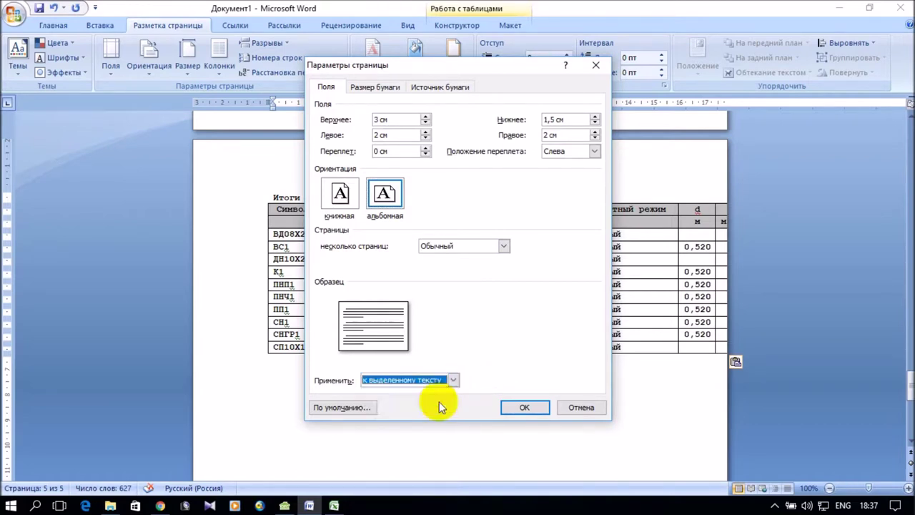
{"action": "left_click", "coordinate": [512, 409]}
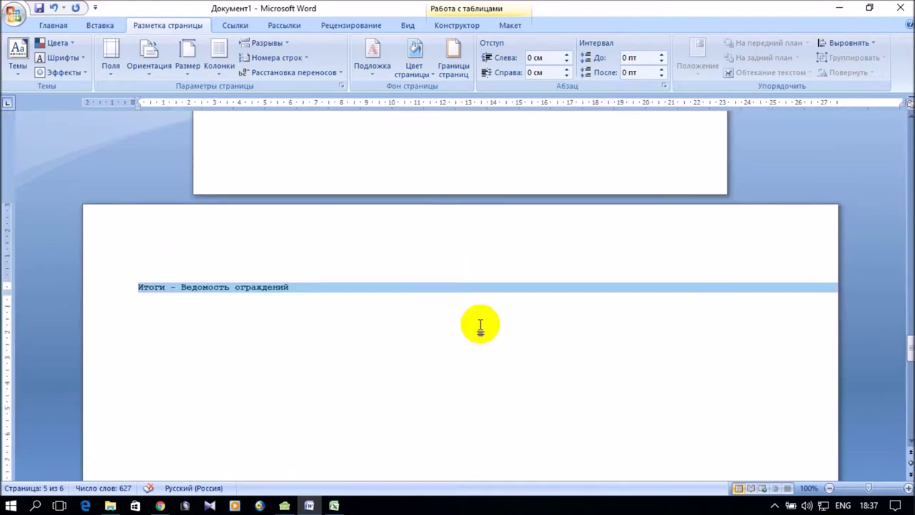
Examine the pages around the landscape section to see where the title and the enclosure table are placed
{"action": "left_click", "coordinate": [329, 299]}
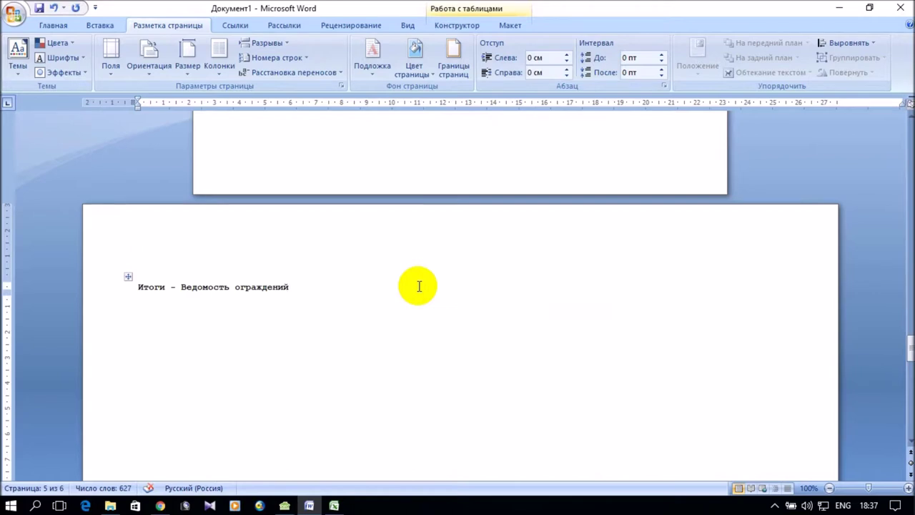
{"action": "scroll", "coordinate": [419, 286], "scroll_direction": "down", "scroll_amount": 12}
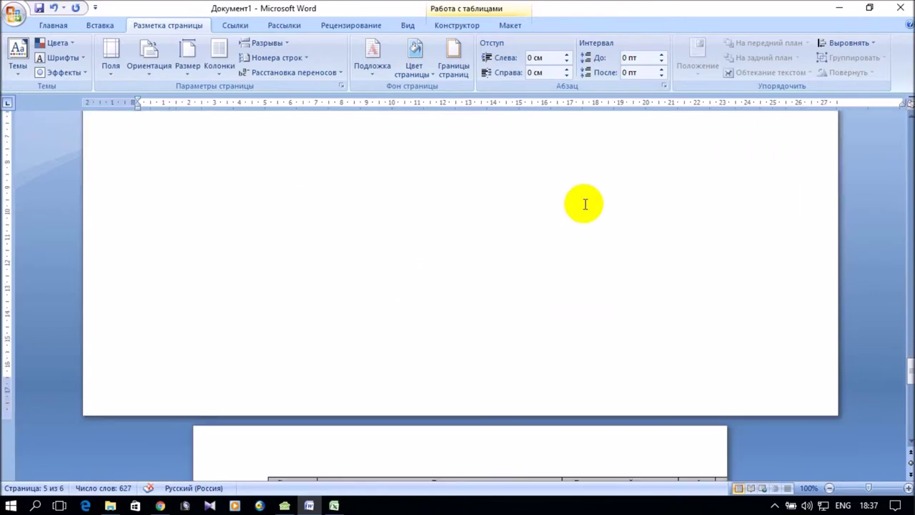
{"action": "scroll", "coordinate": [586, 196], "scroll_direction": "up", "scroll_amount": 3}
{"action": "scroll", "coordinate": [586, 196], "scroll_direction": "up", "scroll_amount": 8}
{"action": "scroll", "coordinate": [586, 193], "scroll_direction": "down", "scroll_amount": 12}
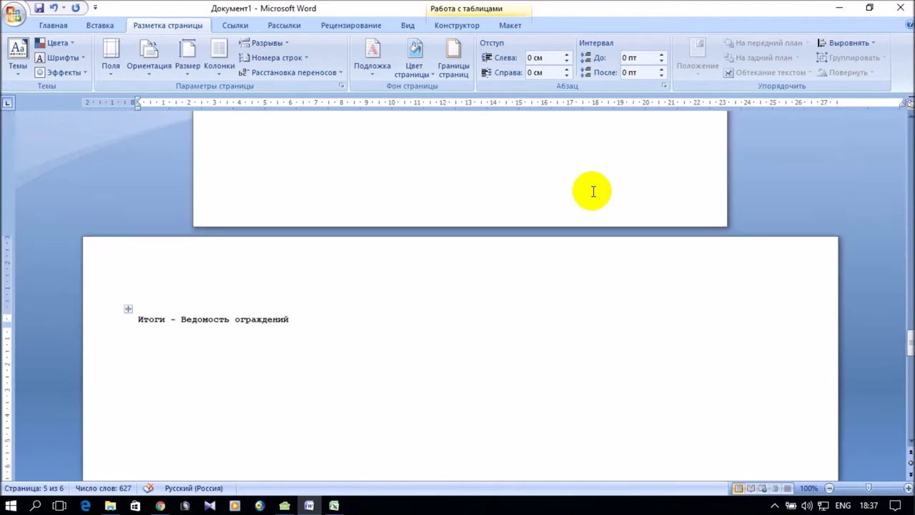
{"action": "scroll", "coordinate": [580, 180], "scroll_direction": "up", "scroll_amount": 5}
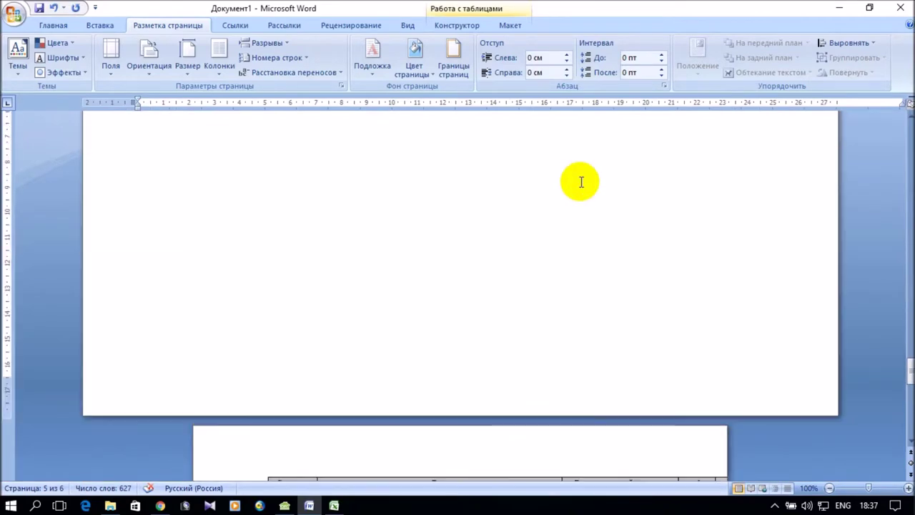
{"action": "scroll", "coordinate": [388, 208], "scroll_direction": "down", "scroll_amount": 3}
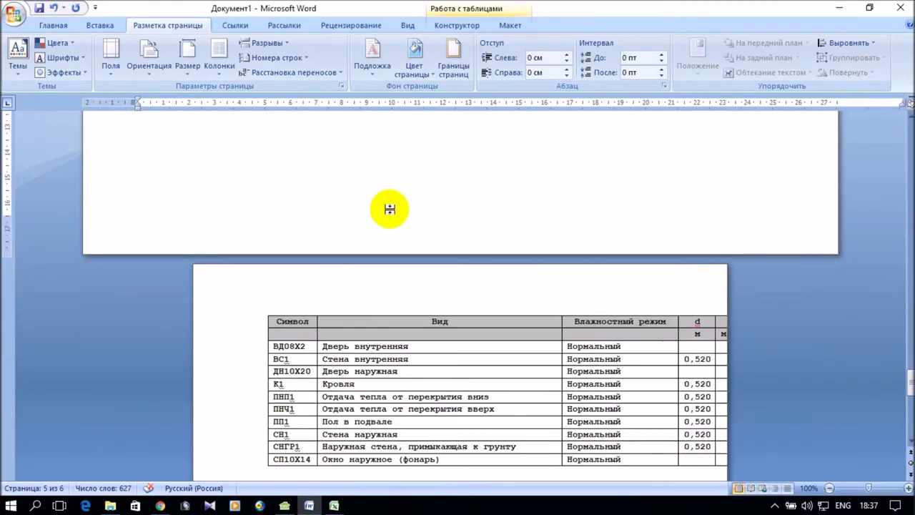
Try to add a blank line before the text in the table's Символ header cell
{"action": "left_click", "coordinate": [380, 318]}
{"action": "left_click_drag", "start_coordinate": [277, 321], "coordinate": [284, 322]}
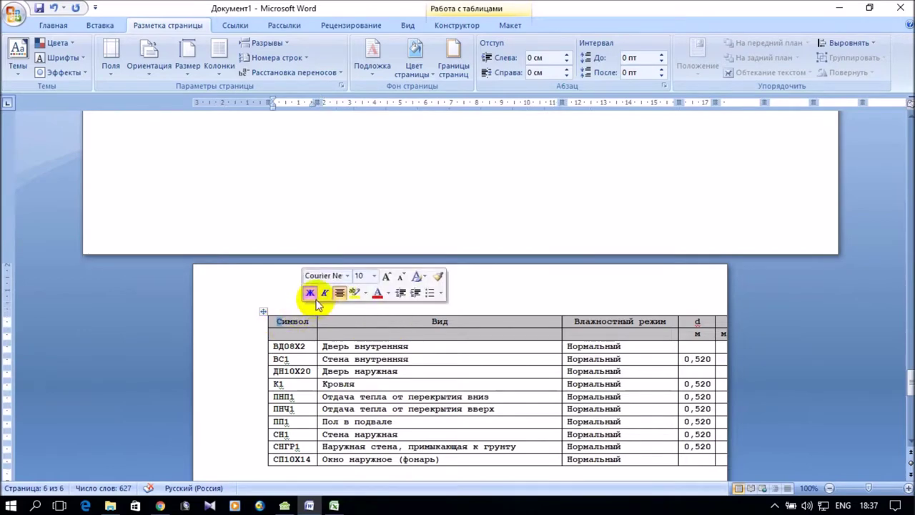
{"action": "left_click", "coordinate": [315, 296]}
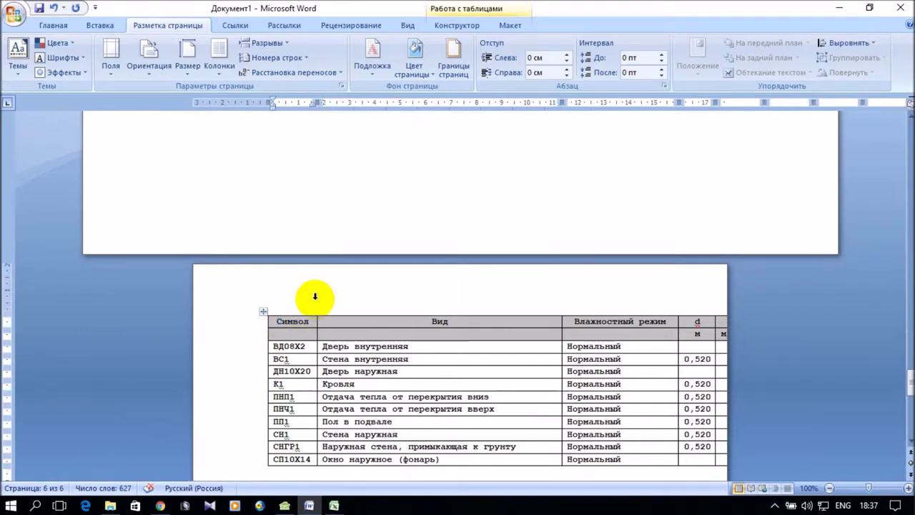
{"action": "key", "text": "Return"}
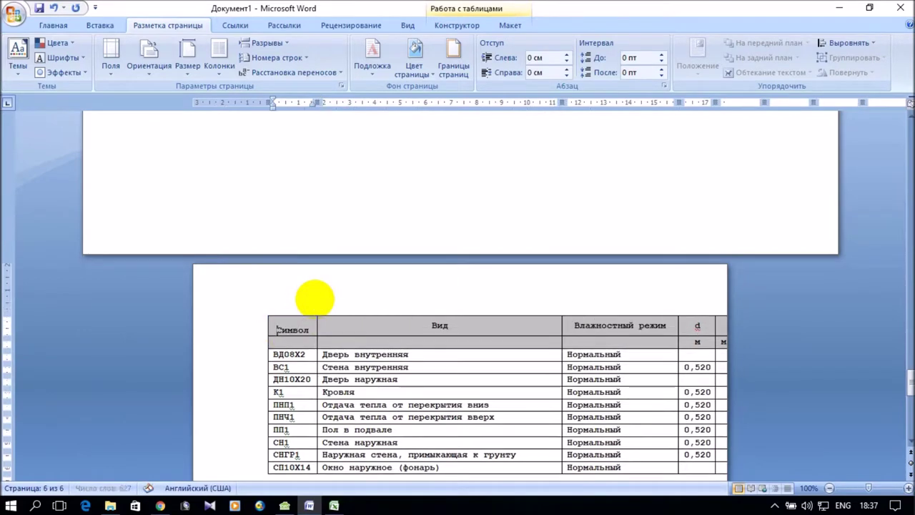
{"action": "left_click", "coordinate": [56, 10]}
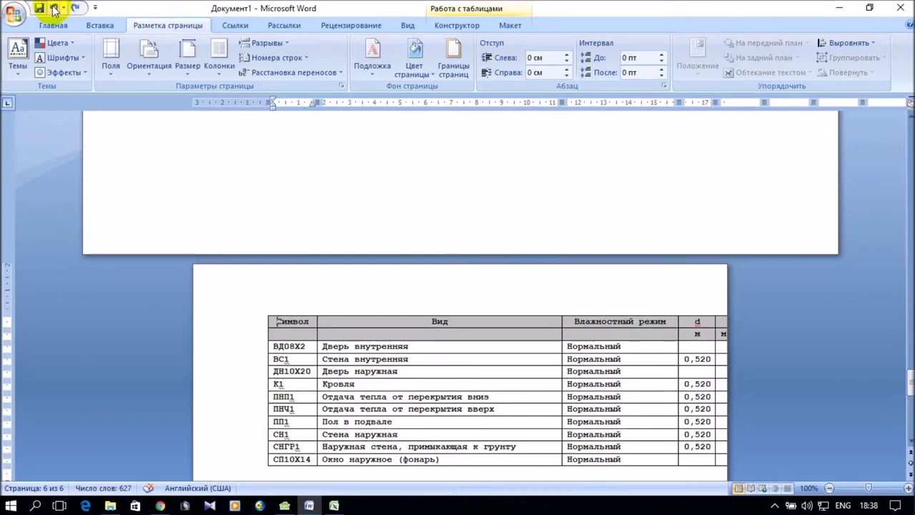
Set the enclosure table's section to landscape and bring the table directly under its Итоги - Ведомость ограждений title
{"action": "left_click", "coordinate": [343, 83]}
{"action": "left_click", "coordinate": [385, 194]}
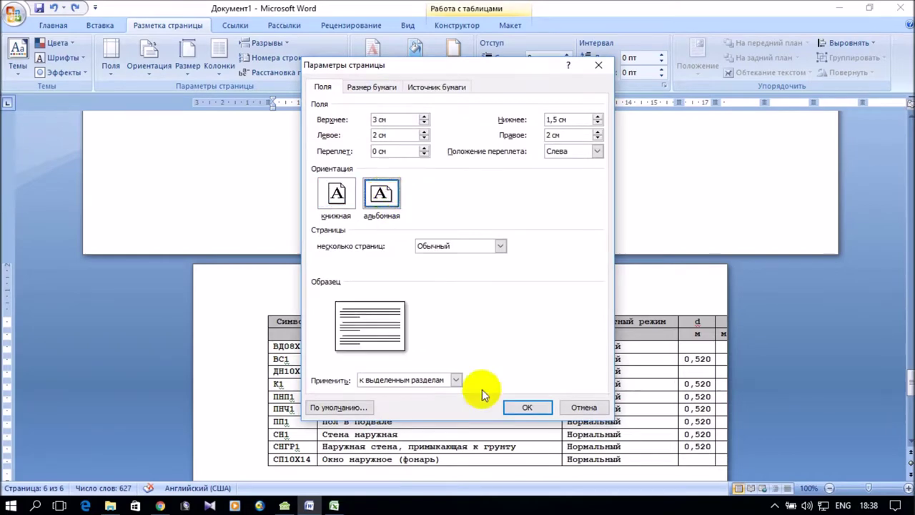
{"action": "left_click", "coordinate": [455, 381]}
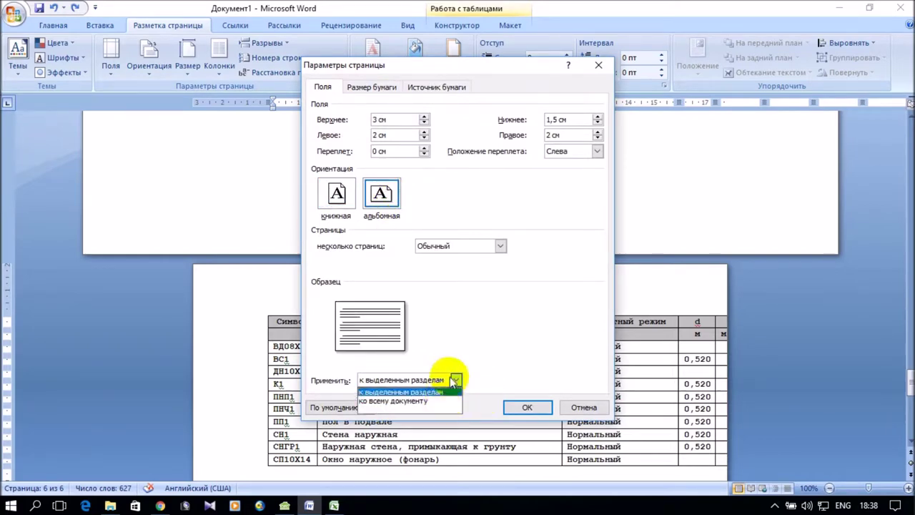
{"action": "left_click", "coordinate": [454, 379]}
{"action": "left_click", "coordinate": [527, 407]}
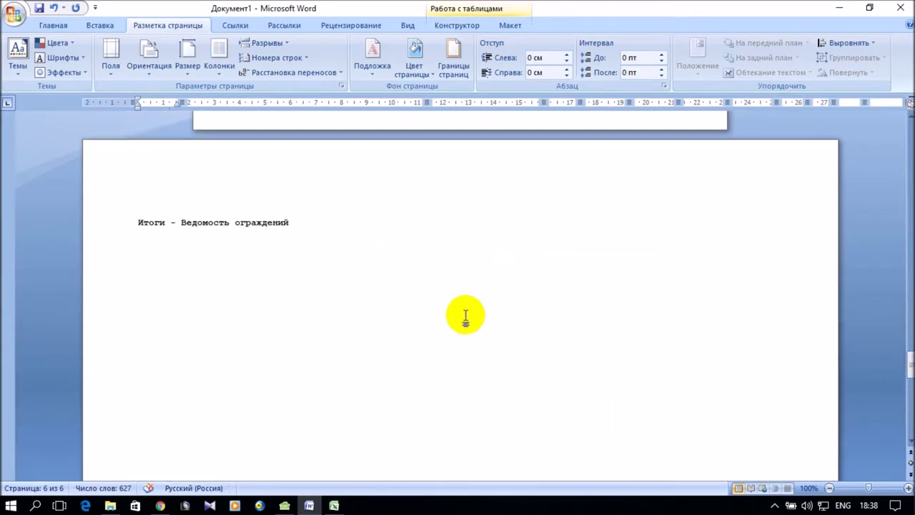
{"action": "left_click", "coordinate": [201, 229]}
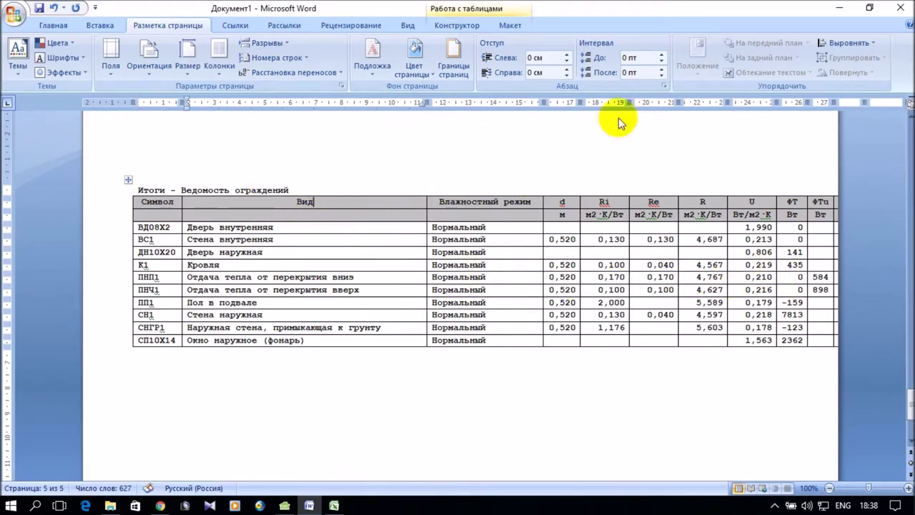
Autofit the enclosure table to the window width and widen column d so its values fit on one line
{"action": "left_click", "coordinate": [509, 25]}
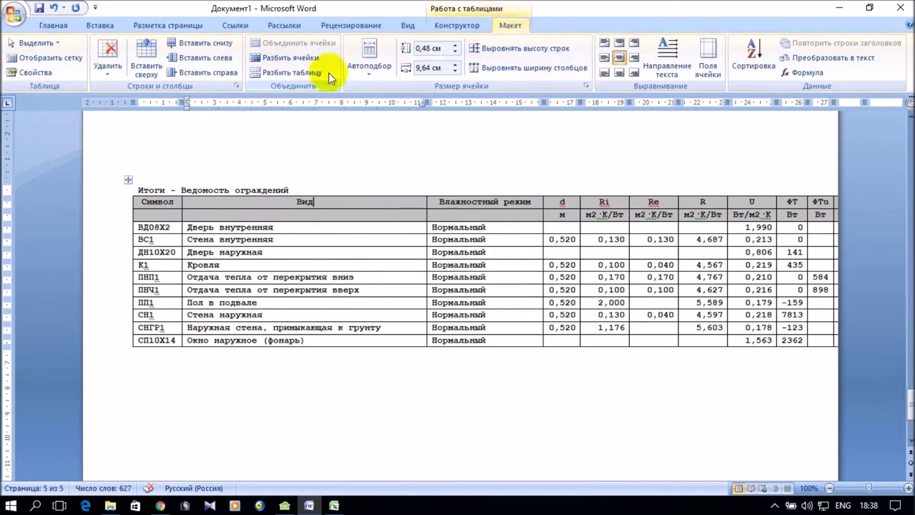
{"action": "left_click", "coordinate": [366, 66]}
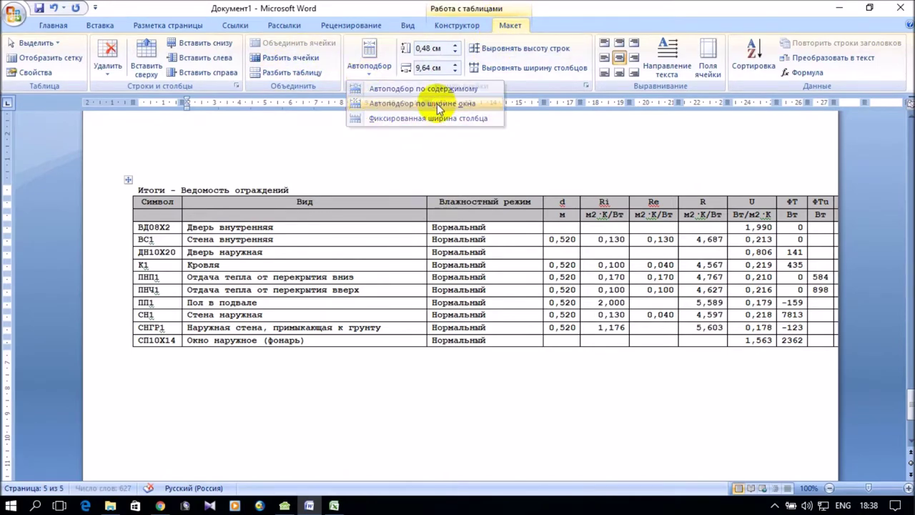
{"action": "left_click", "coordinate": [442, 118]}
{"action": "scroll", "coordinate": [521, 246], "scroll_direction": "down", "scroll_amount": 1}
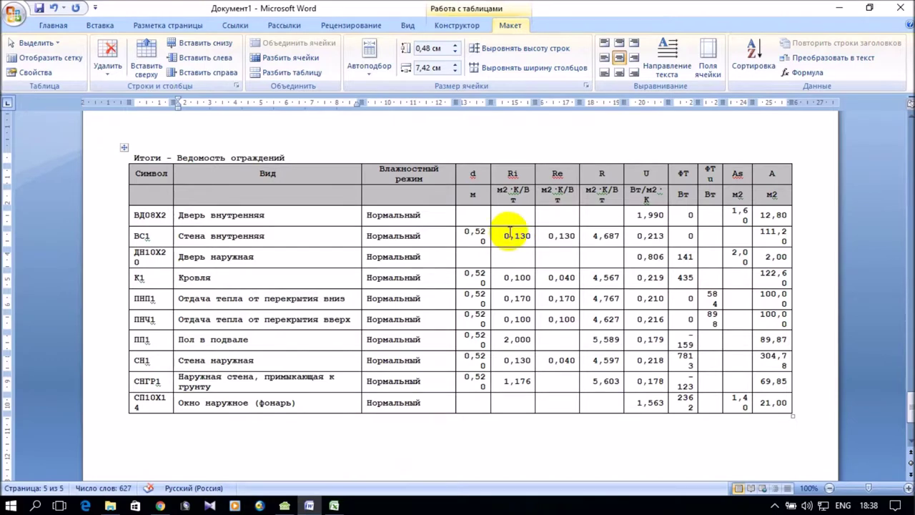
{"action": "scroll", "coordinate": [509, 231], "scroll_direction": "down", "scroll_amount": 2}
{"action": "scroll", "coordinate": [500, 234], "scroll_direction": "up", "scroll_amount": 1}
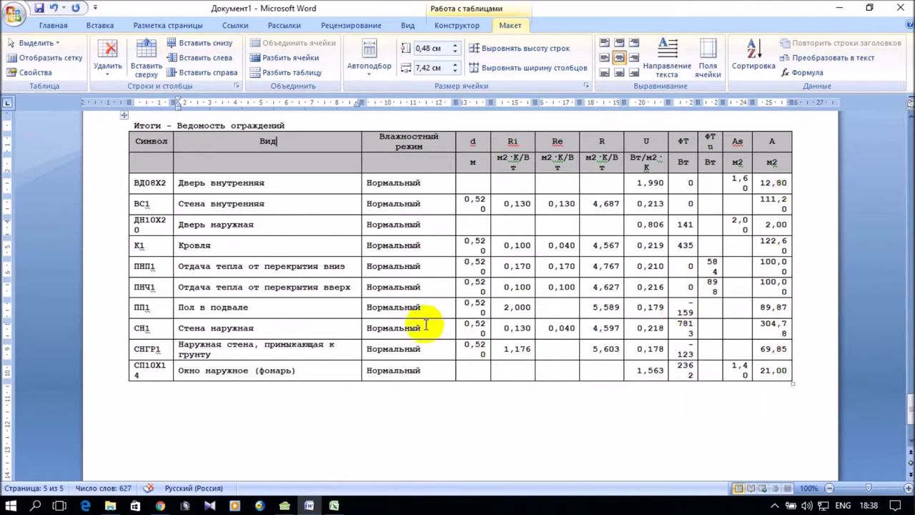
{"action": "left_click_drag", "start_coordinate": [454, 140], "coordinate": [439, 145]}
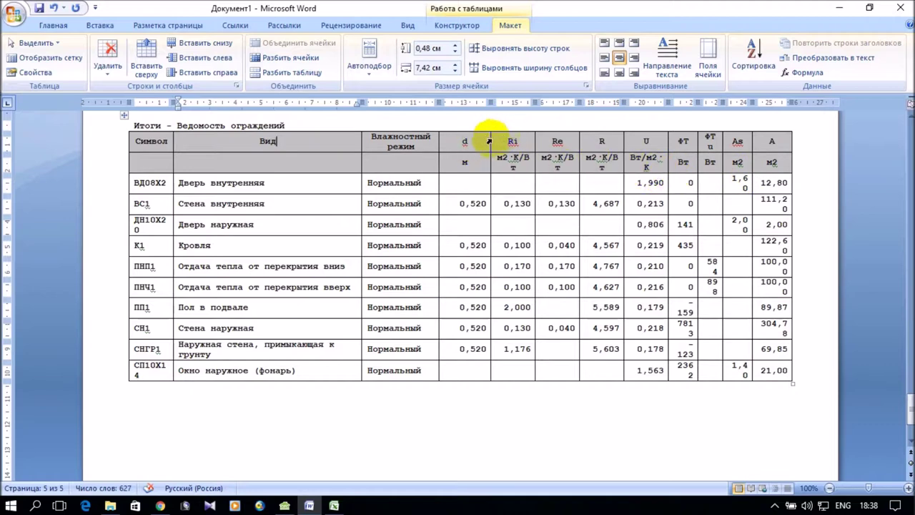
Try to autofit the numeric cells of columns d to A to their contents
{"action": "left_click_drag", "start_coordinate": [466, 188], "coordinate": [762, 357]}
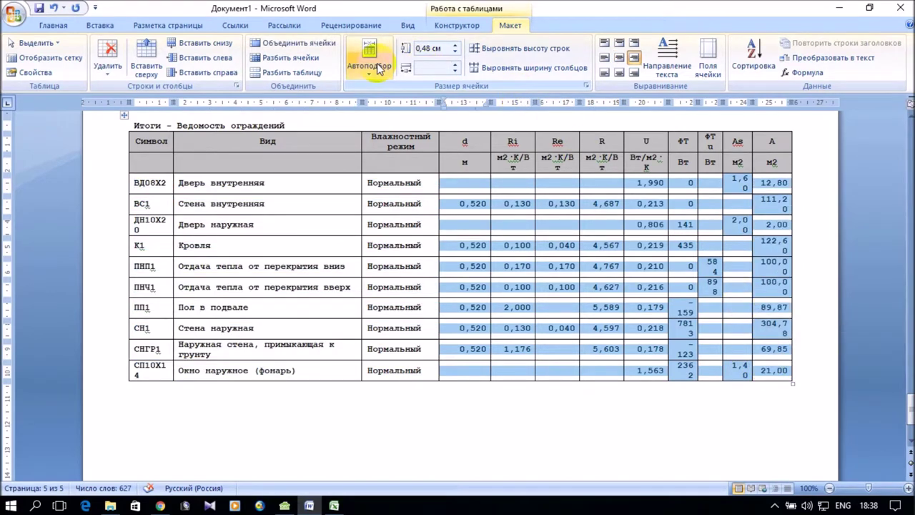
{"action": "left_click", "coordinate": [368, 63]}
{"action": "left_click", "coordinate": [413, 90]}
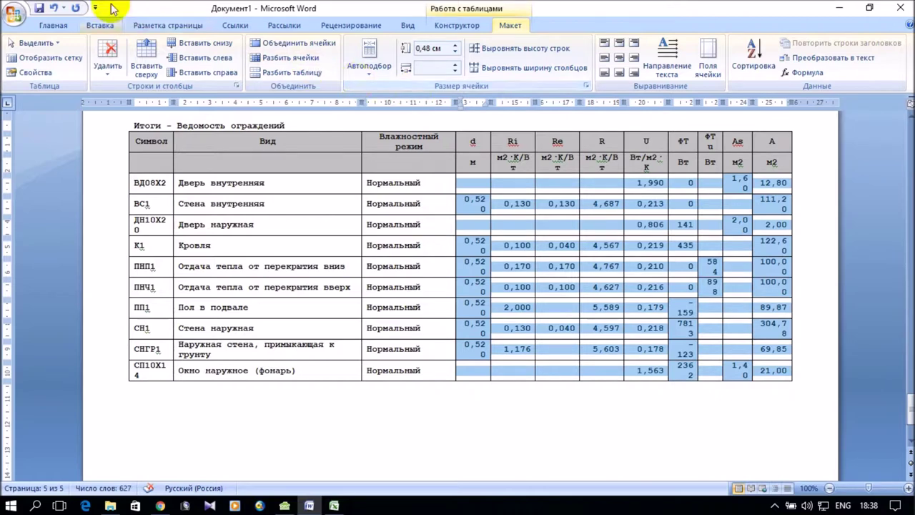
{"action": "left_click", "coordinate": [53, 8]}
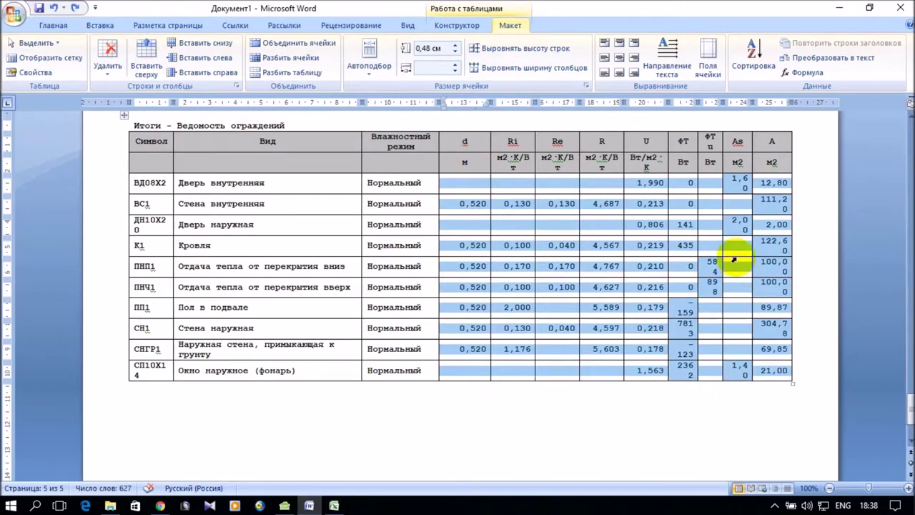
{"action": "left_click", "coordinate": [723, 245]}
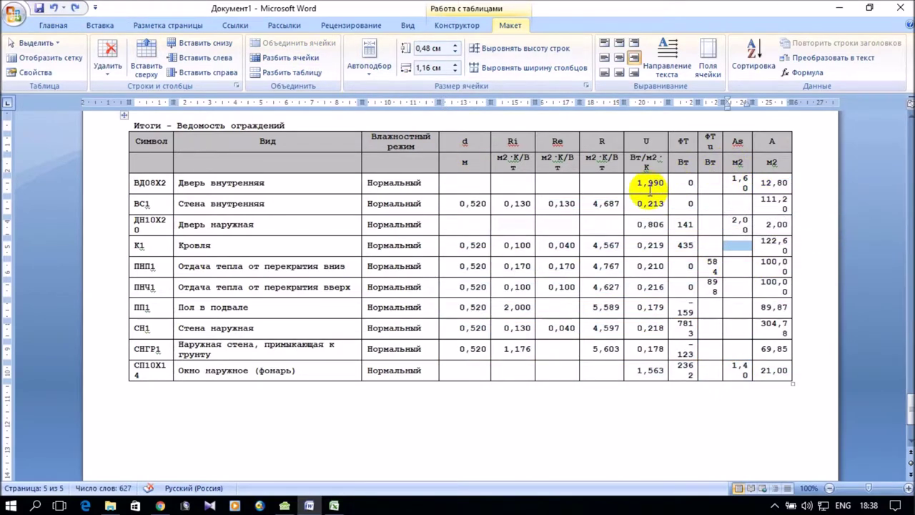
Place the cursor below the table, switch to Oventrop OZC and open the Итоги - Ограждения results in place of the finished export window
{"action": "scroll", "coordinate": [522, 333], "scroll_direction": "down", "scroll_amount": 3}
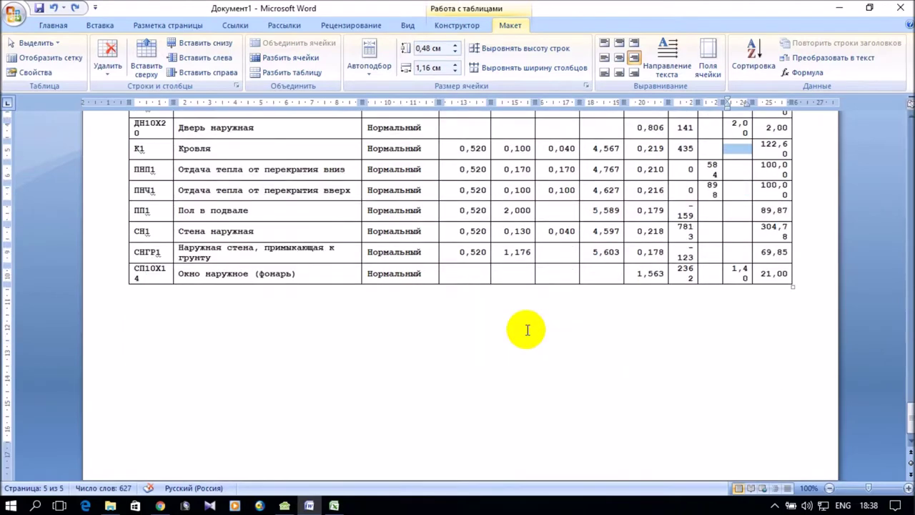
{"action": "left_click", "coordinate": [227, 334]}
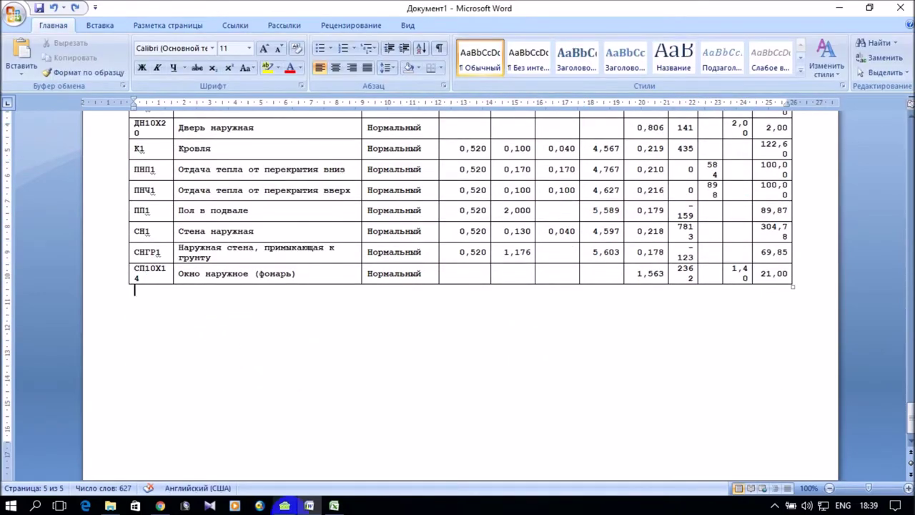
{"action": "left_click", "coordinate": [283, 505]}
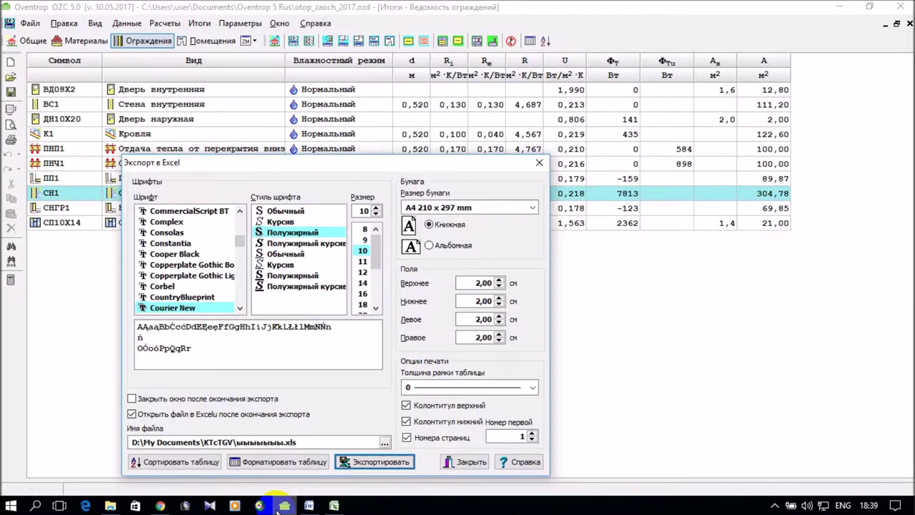
{"action": "left_click", "coordinate": [445, 464]}
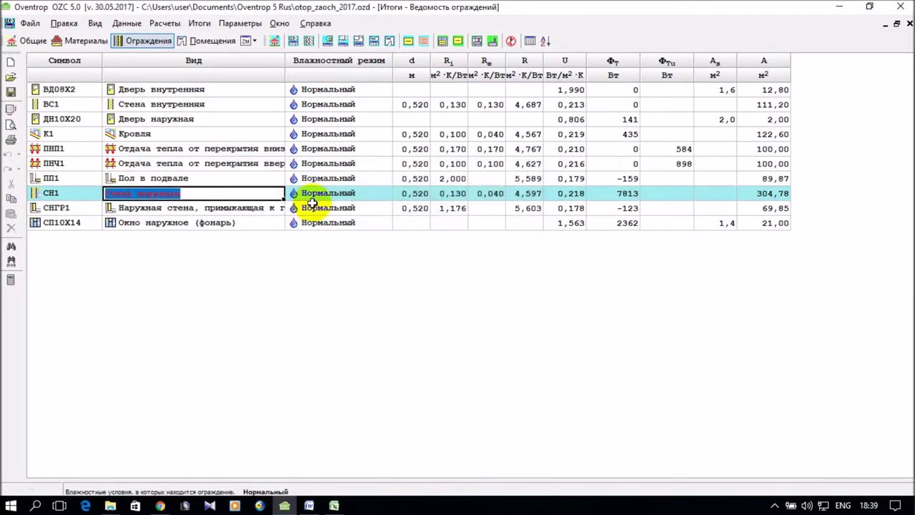
{"action": "left_click", "coordinate": [309, 42]}
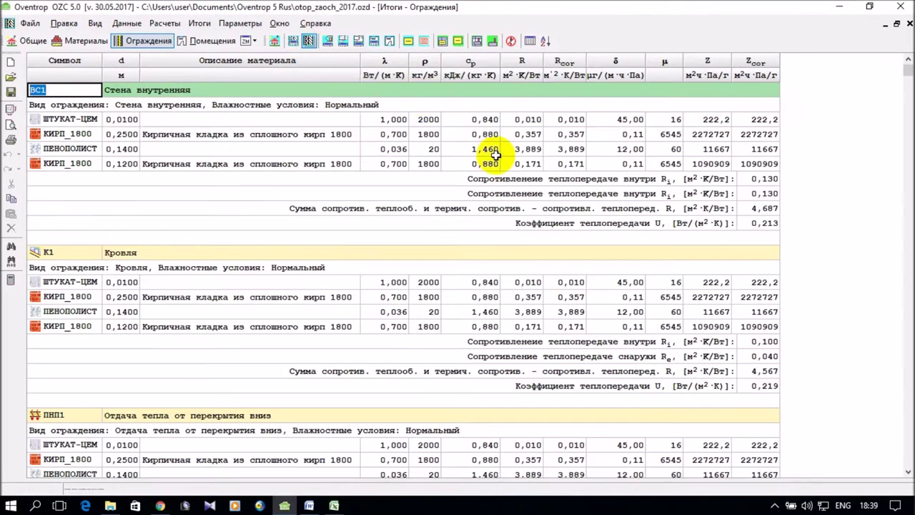
Review which columns are included in the table format of Итоги - Ограждения
{"action": "left_click", "coordinate": [471, 207]}
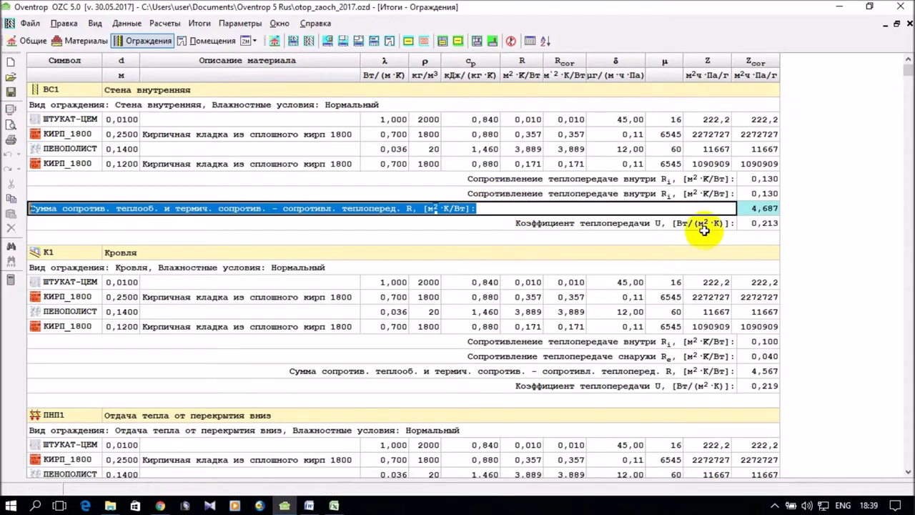
{"action": "left_click", "coordinate": [769, 194]}
{"action": "right_click", "coordinate": [668, 168]}
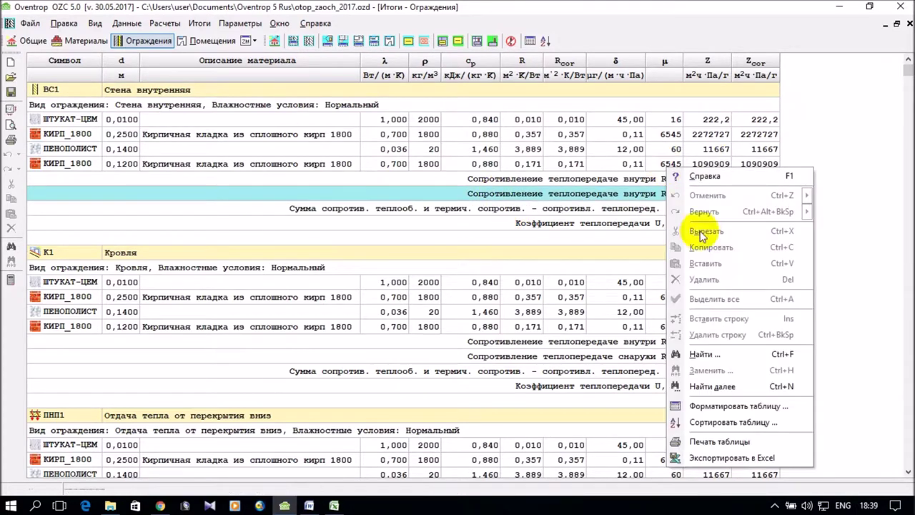
{"action": "left_click", "coordinate": [741, 407]}
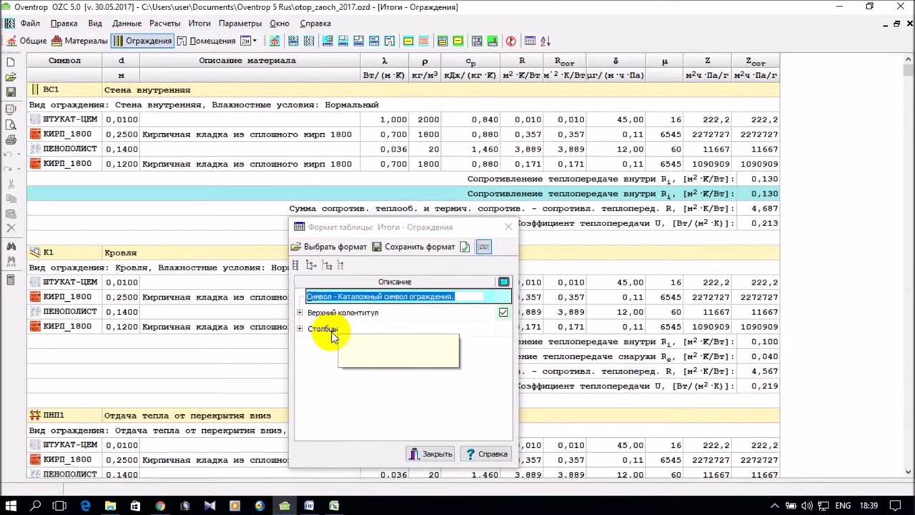
{"action": "left_click", "coordinate": [301, 330]}
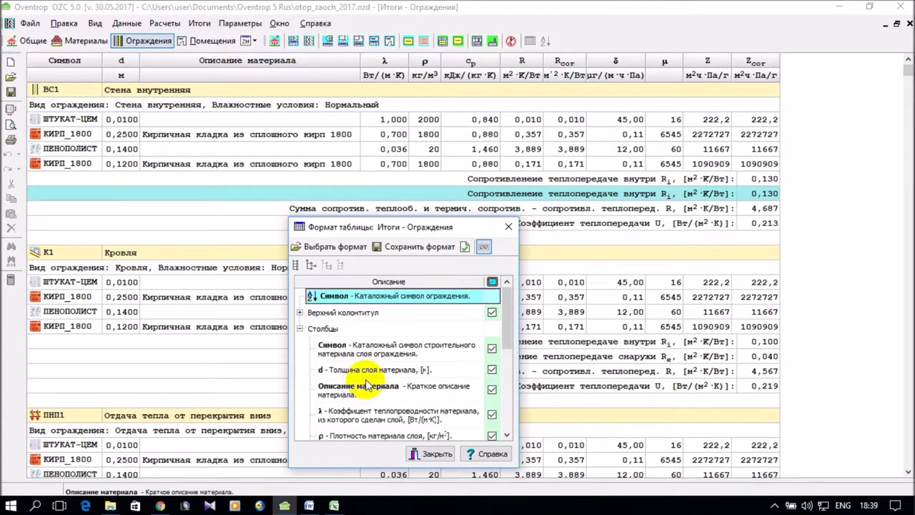
{"action": "left_click_drag", "start_coordinate": [508, 313], "coordinate": [510, 418]}
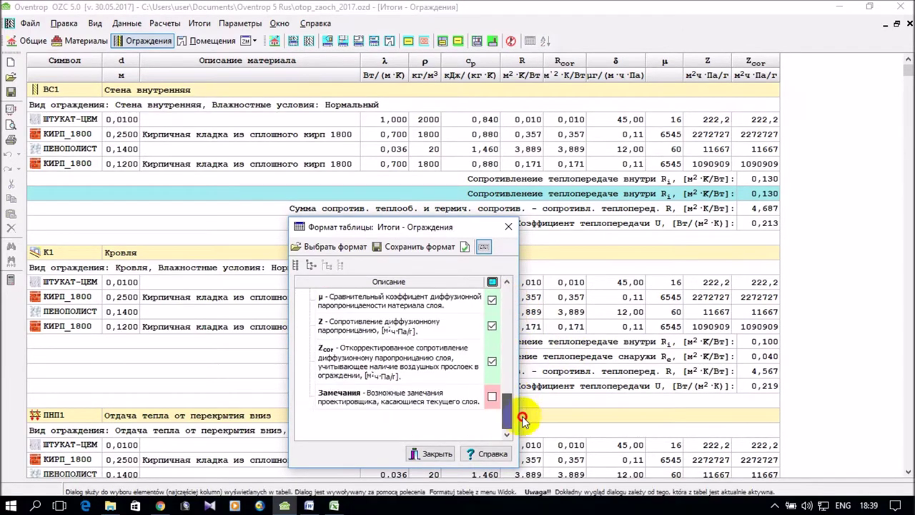
{"action": "left_click", "coordinate": [438, 454]}
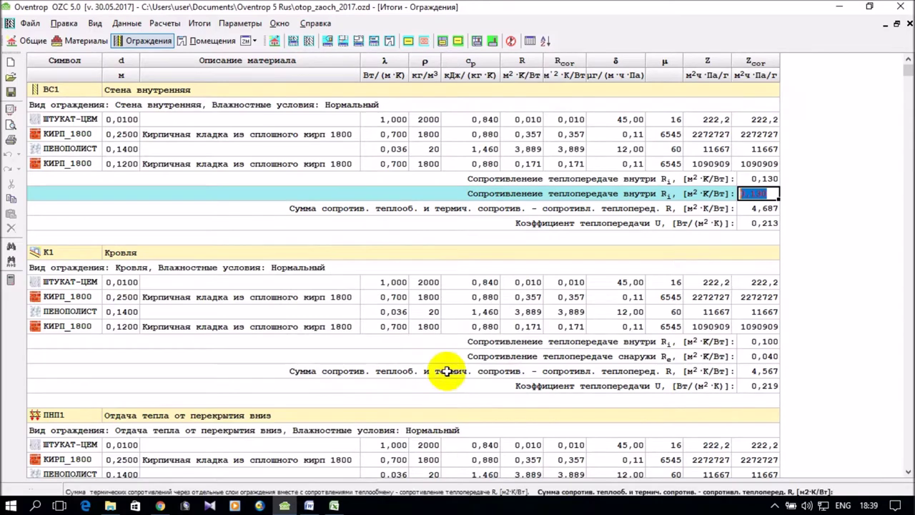
Close the previously exported Excel workbook to free its file for the new export
{"action": "right_click", "coordinate": [380, 180]}
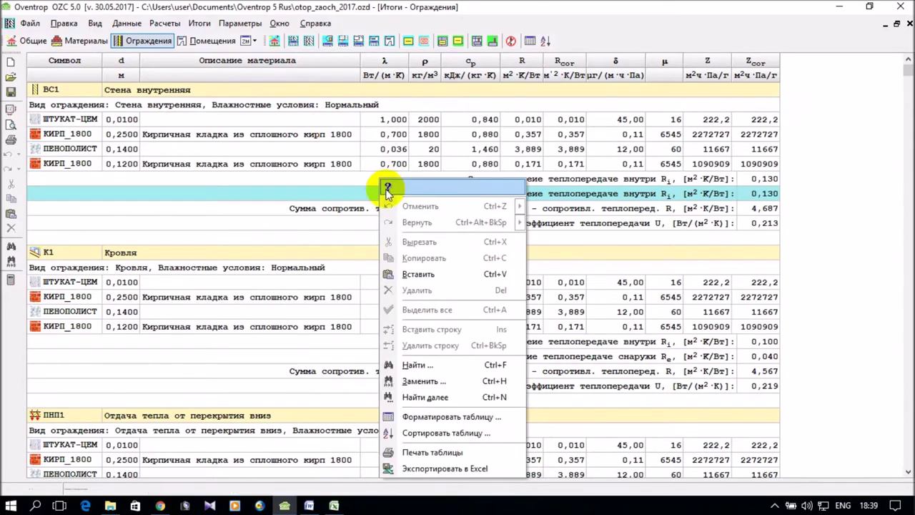
{"action": "left_click", "coordinate": [482, 472]}
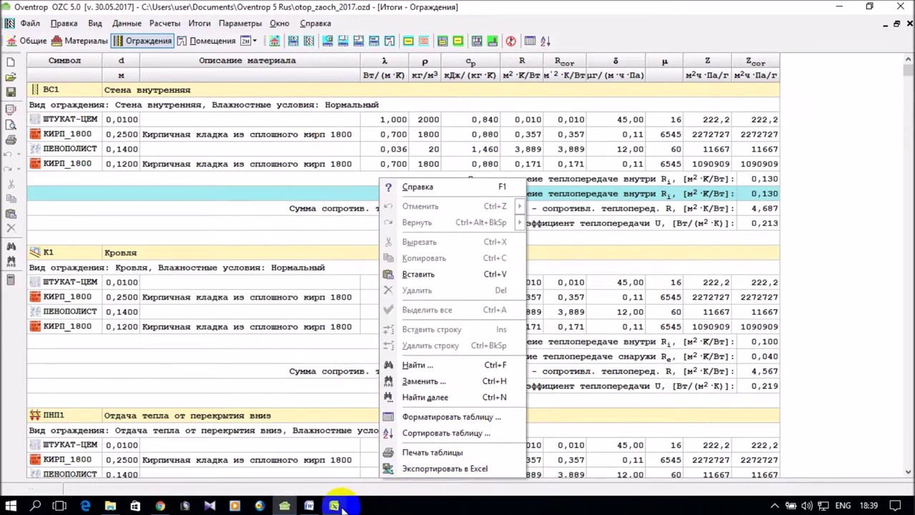
{"action": "left_click", "coordinate": [900, 8]}
{"action": "left_click", "coordinate": [489, 296]}
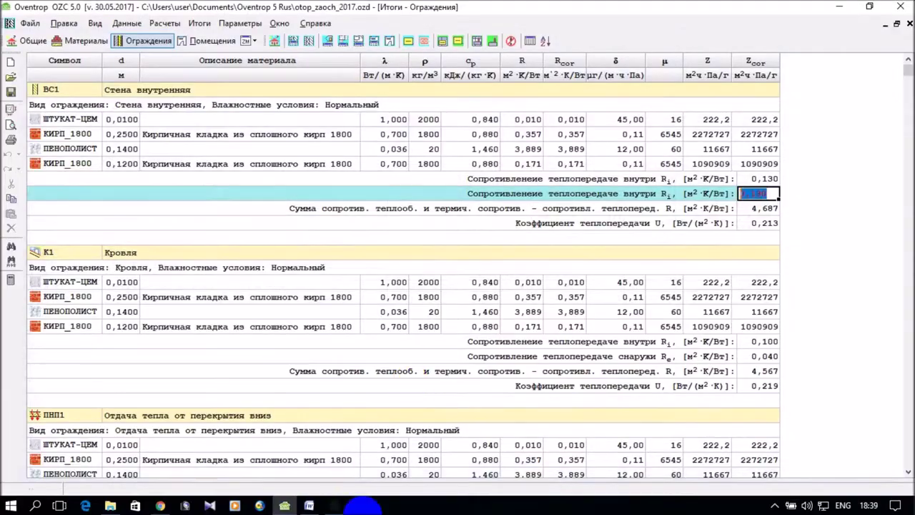
Export the Итоги - Ограждения table from Oventrop OZC to Excel, overwriting the existing file ыыыыыыы.xls, and open the exported workbook
{"action": "left_click", "coordinate": [309, 505]}
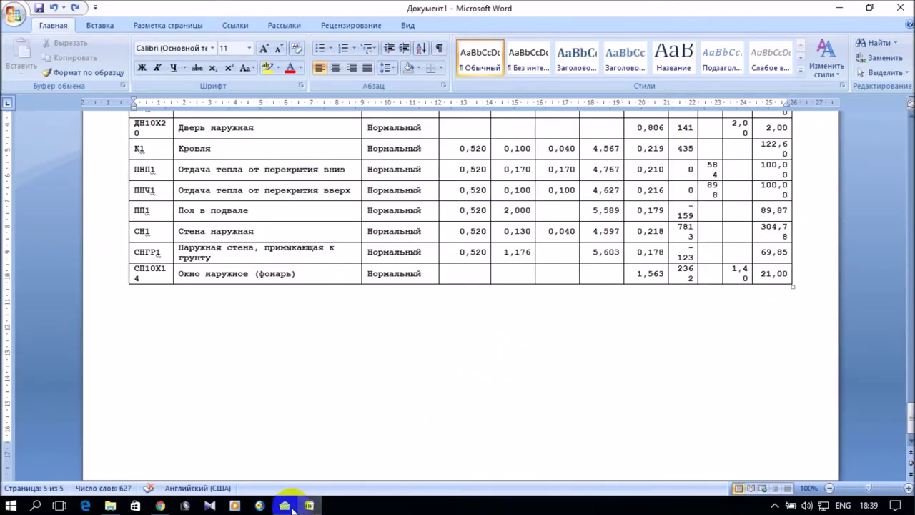
{"action": "left_click", "coordinate": [290, 507]}
{"action": "right_click", "coordinate": [450, 326]}
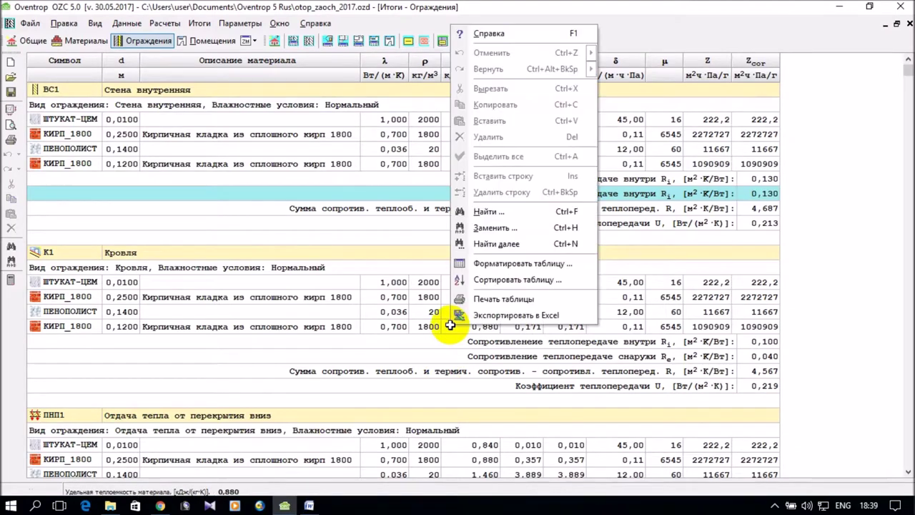
{"action": "left_click", "coordinate": [493, 314]}
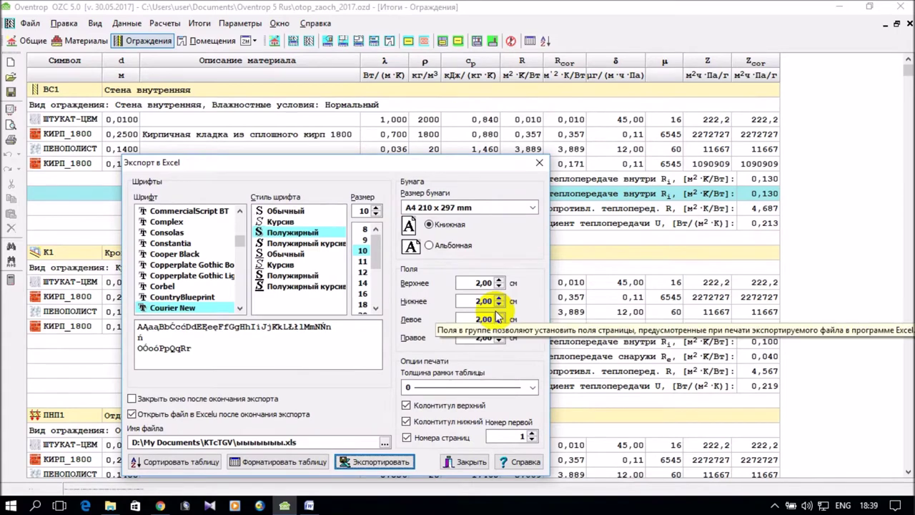
{"action": "left_click", "coordinate": [373, 463]}
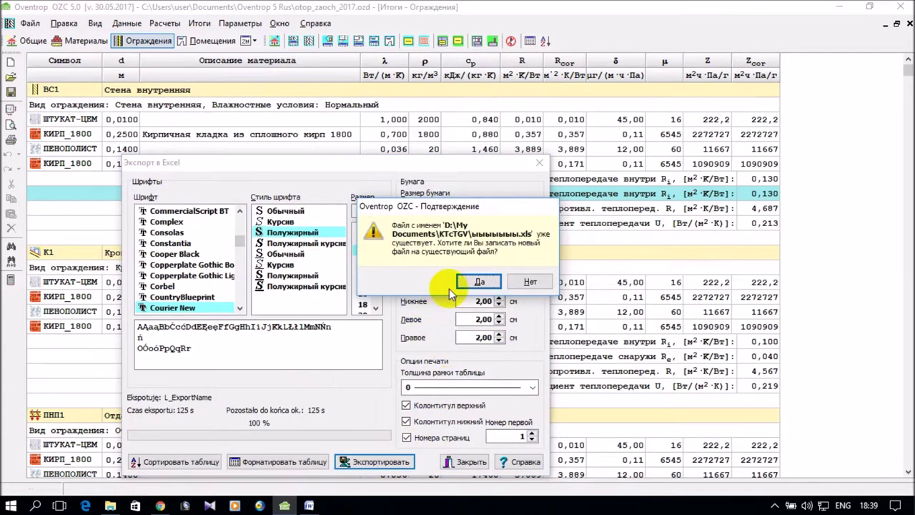
{"action": "left_click", "coordinate": [478, 281]}
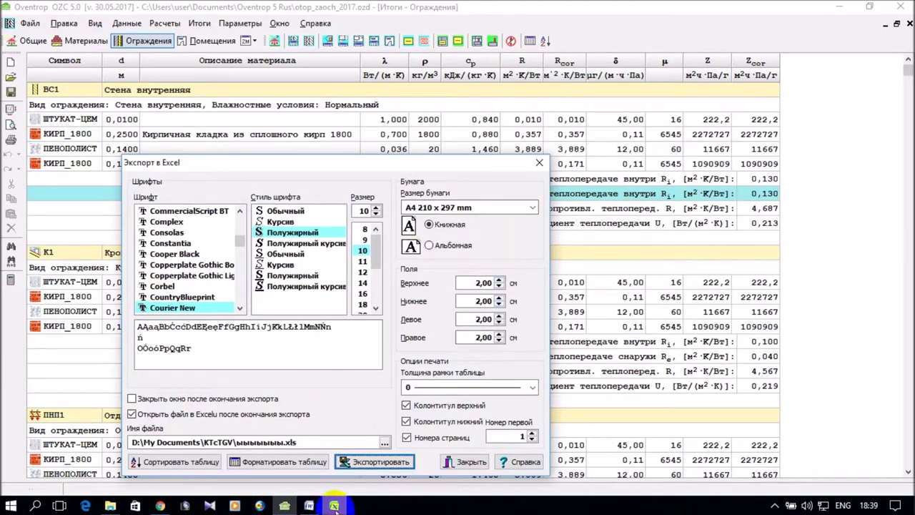
{"action": "left_click", "coordinate": [374, 461]}
Select the whole Итоги - Ограждения table from row 3 to row 85, columns A to M, and copy it
{"action": "left_click_drag", "start_coordinate": [90, 153], "coordinate": [149, 432]}
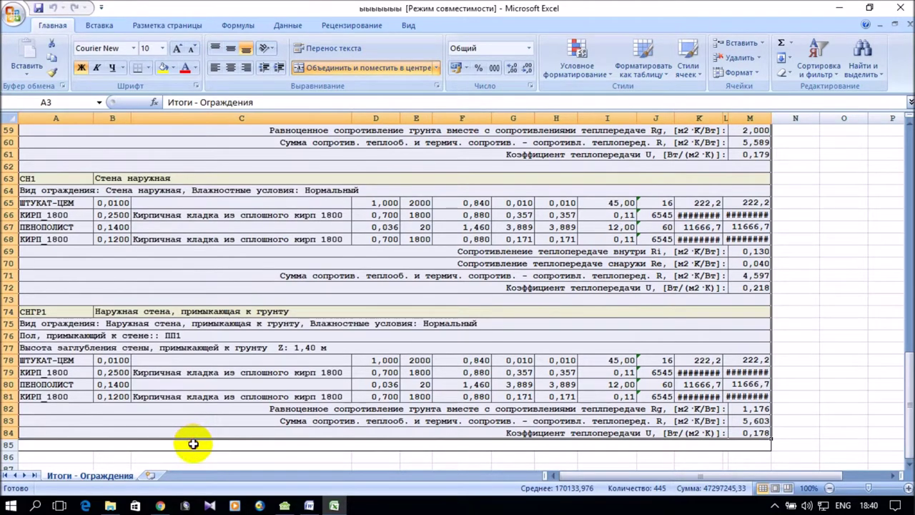
{"action": "left_click_drag", "start_coordinate": [193, 444], "coordinate": [204, 439]}
{"action": "right_click", "coordinate": [266, 265]}
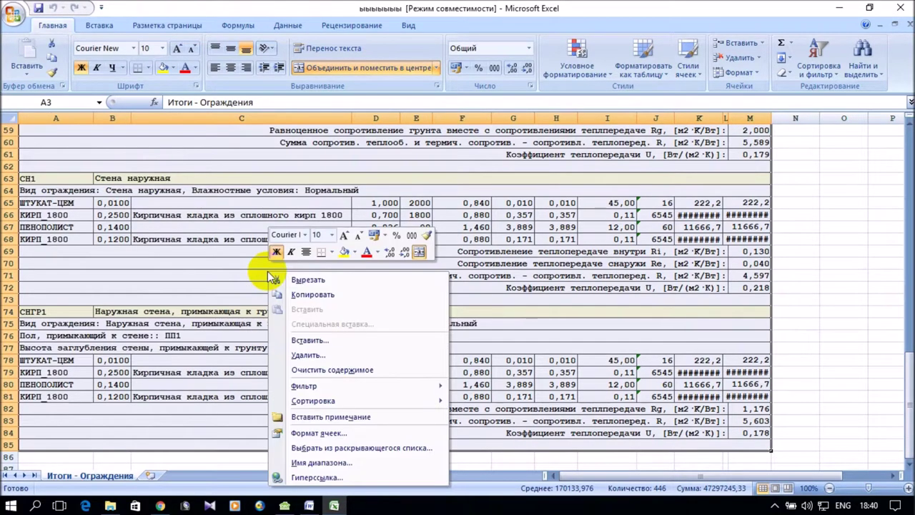
{"action": "left_click", "coordinate": [313, 294]}
{"action": "scroll", "coordinate": [304, 329], "scroll_direction": "up", "scroll_amount": 19}
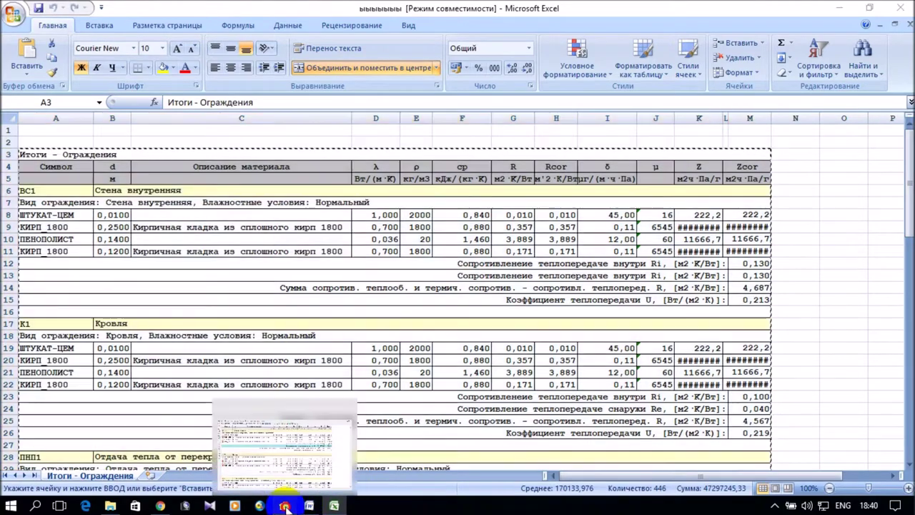
Switch to Word, paste the copied Итоги - Ограждения table below the existing table and autofit it to the window width
{"action": "left_click", "coordinate": [286, 506]}
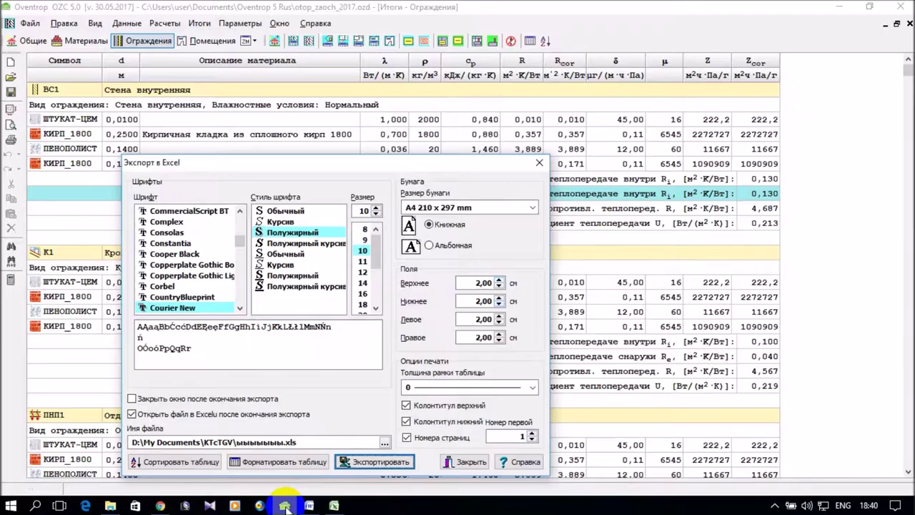
{"action": "left_click", "coordinate": [309, 506]}
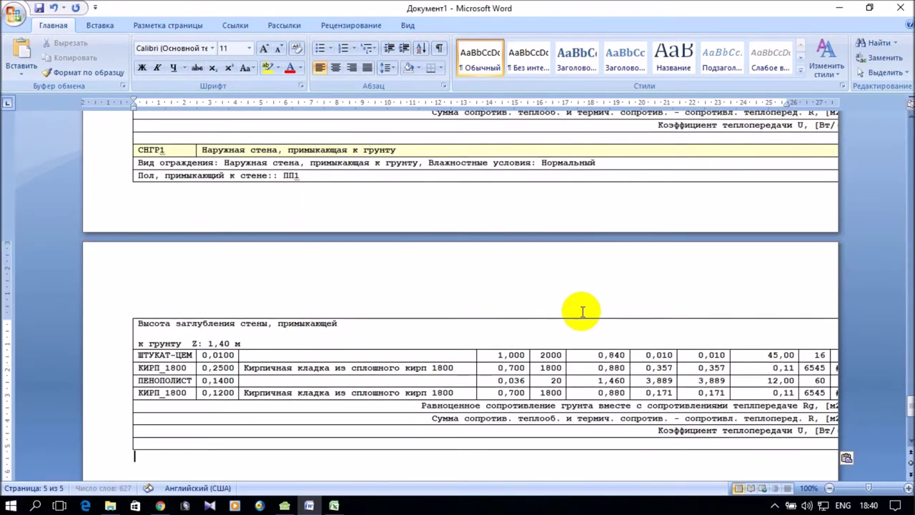
{"action": "scroll", "coordinate": [583, 311], "scroll_direction": "up", "scroll_amount": 10}
{"action": "scroll", "coordinate": [583, 308], "scroll_direction": "up", "scroll_amount": 10}
{"action": "scroll", "coordinate": [581, 306], "scroll_direction": "up", "scroll_amount": 15}
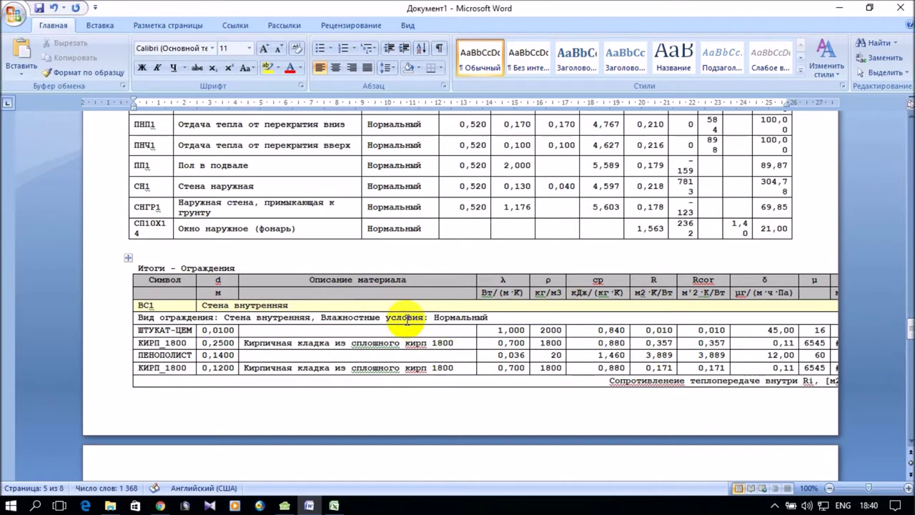
{"action": "left_click", "coordinate": [412, 294]}
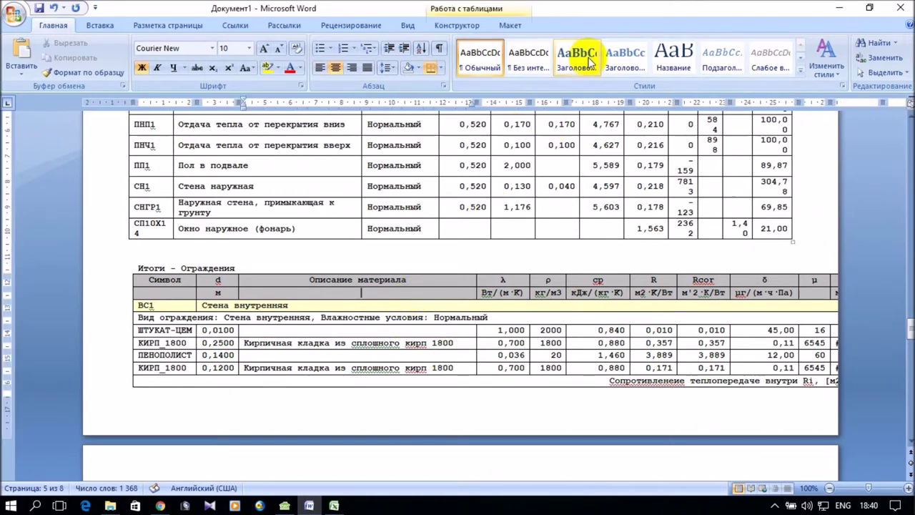
{"action": "left_click", "coordinate": [520, 26]}
{"action": "left_click", "coordinate": [364, 72]}
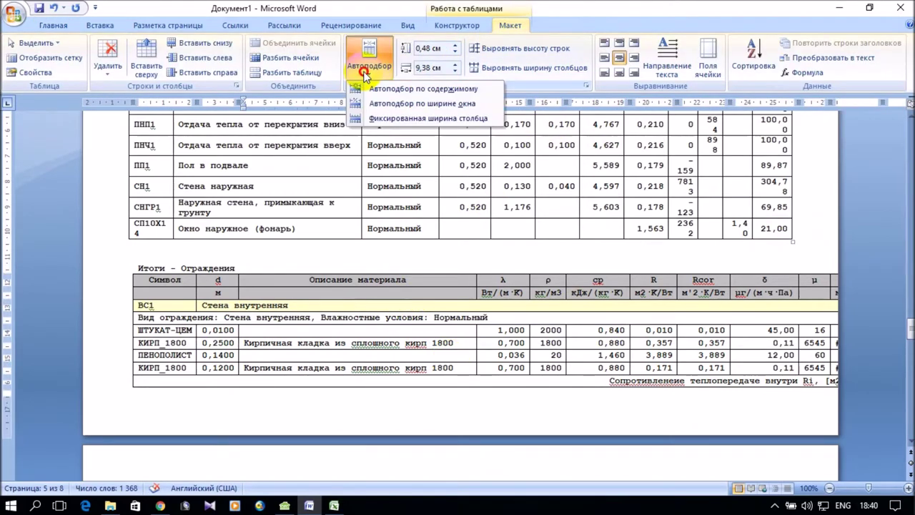
{"action": "left_click", "coordinate": [423, 104]}
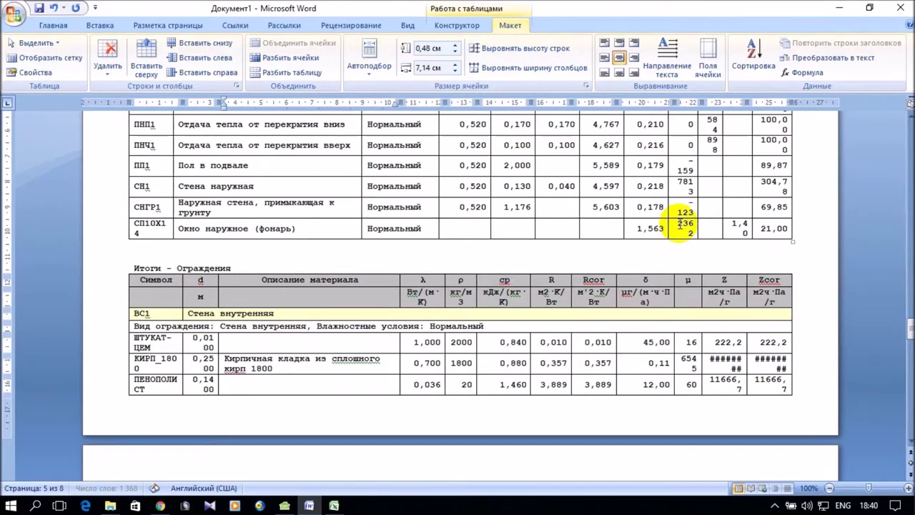
Examine the values in the Z and Zcor columns throughout the pasted table
{"action": "scroll", "coordinate": [675, 236], "scroll_direction": "down", "scroll_amount": 1}
{"action": "scroll", "coordinate": [675, 236], "scroll_direction": "down", "scroll_amount": 4}
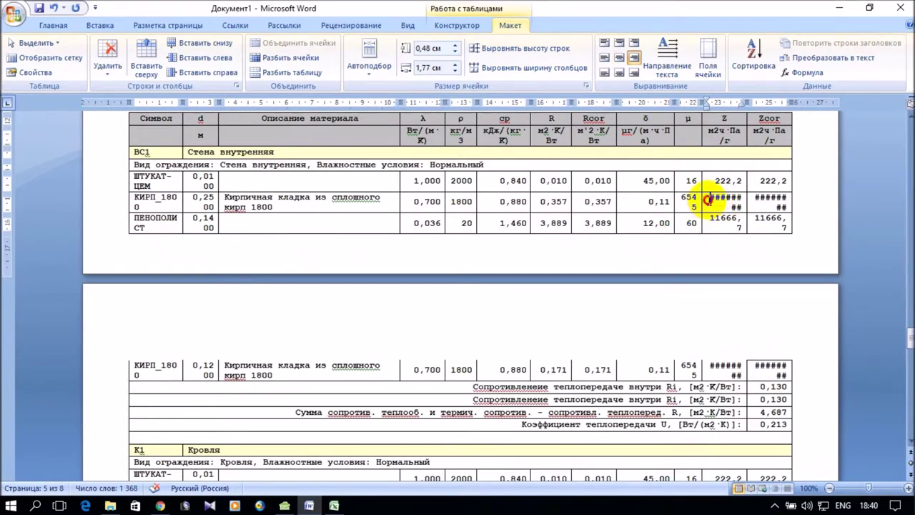
{"action": "left_click", "coordinate": [708, 200]}
{"action": "left_click", "coordinate": [705, 221]}
{"action": "scroll", "coordinate": [758, 251], "scroll_direction": "down", "scroll_amount": 6}
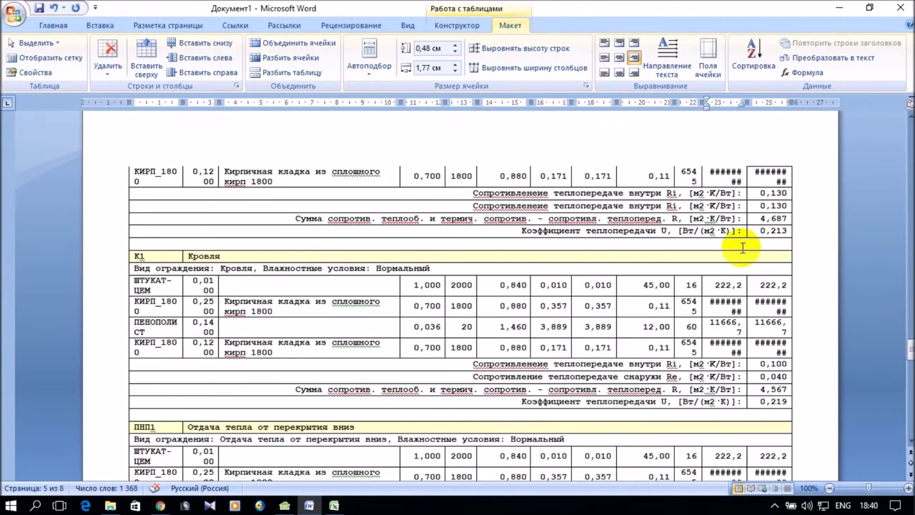
{"action": "scroll", "coordinate": [743, 248], "scroll_direction": "down", "scroll_amount": 3}
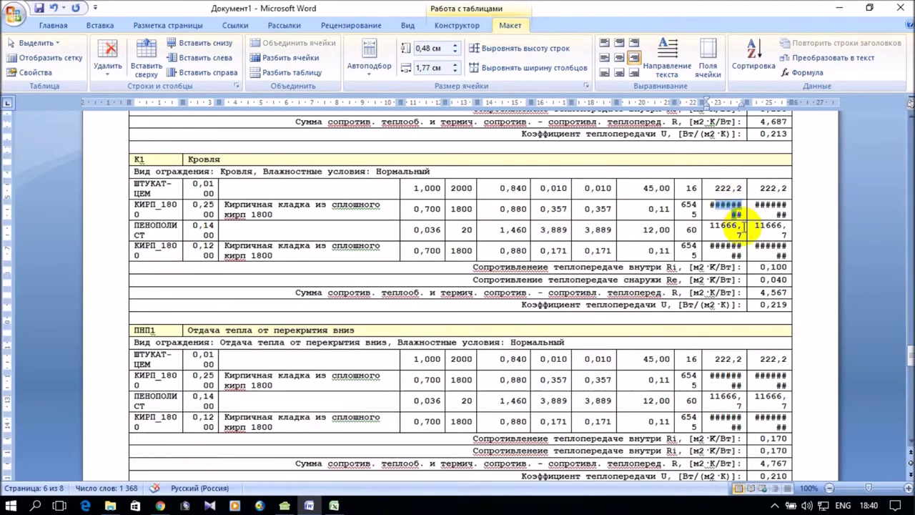
{"action": "scroll", "coordinate": [756, 214], "scroll_direction": "down", "scroll_amount": 6}
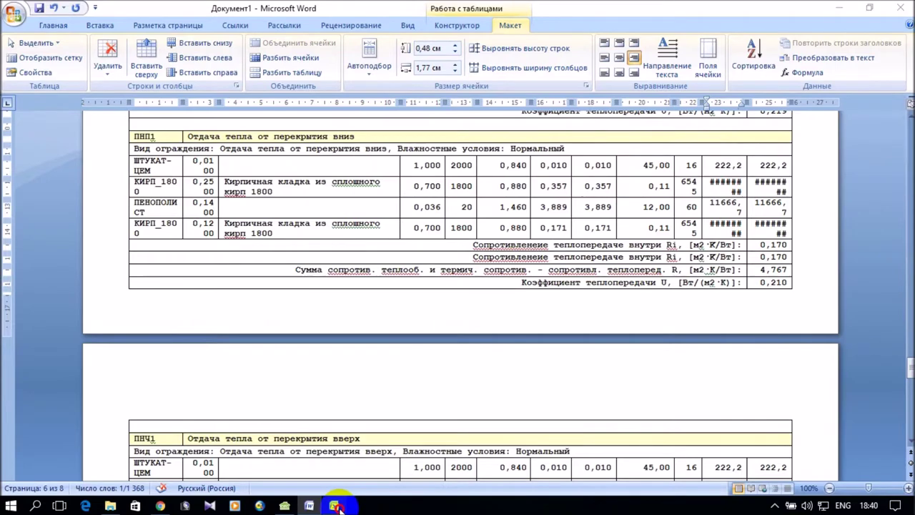
Switch to the Excel workbook, widen the Z and Zcor columns to fit their long values, and copy the whole table again
{"action": "left_click", "coordinate": [336, 507]}
{"action": "left_click_drag", "start_coordinate": [724, 123], "coordinate": [786, 123]}
{"action": "scroll", "coordinate": [825, 263], "scroll_direction": "down", "scroll_amount": 4}
{"action": "scroll", "coordinate": [825, 264], "scroll_direction": "down", "scroll_amount": 19}
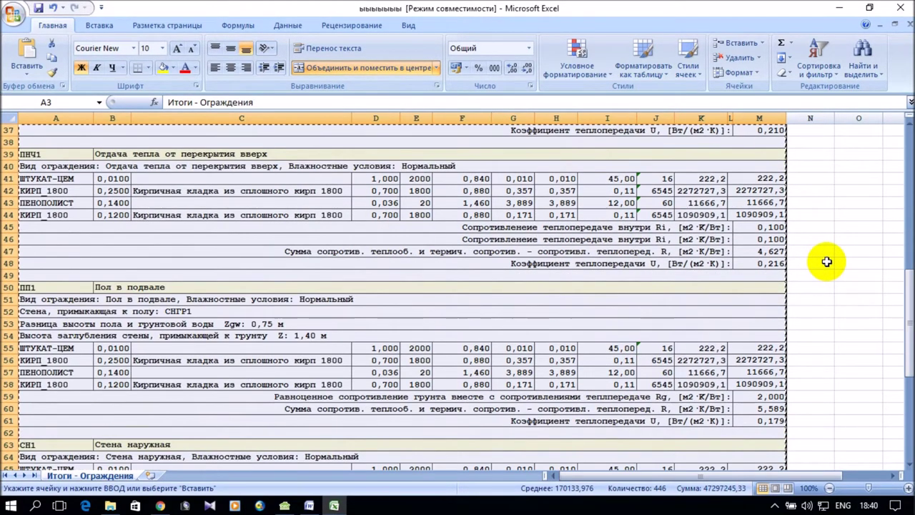
{"action": "scroll", "coordinate": [825, 257], "scroll_direction": "up", "scroll_amount": 4}
{"action": "scroll", "coordinate": [825, 255], "scroll_direction": "up", "scroll_amount": 16}
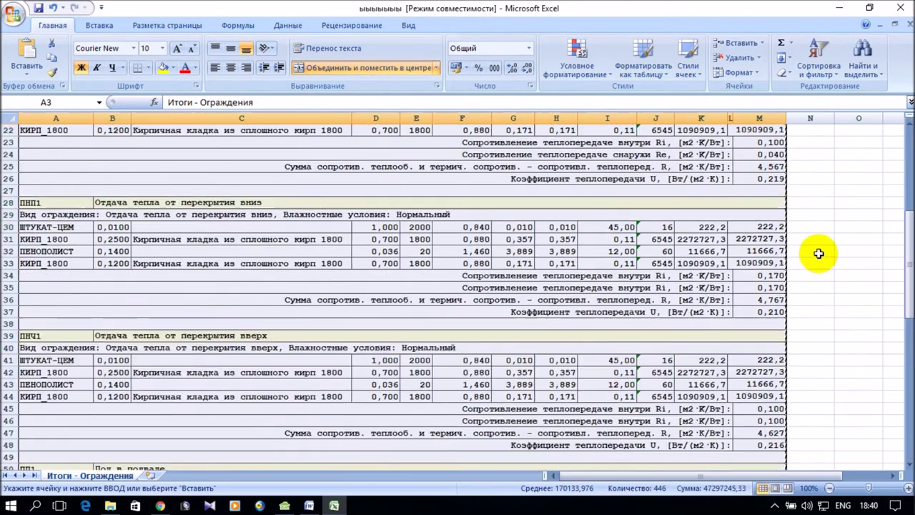
{"action": "scroll", "coordinate": [741, 241], "scroll_direction": "up", "scroll_amount": 3}
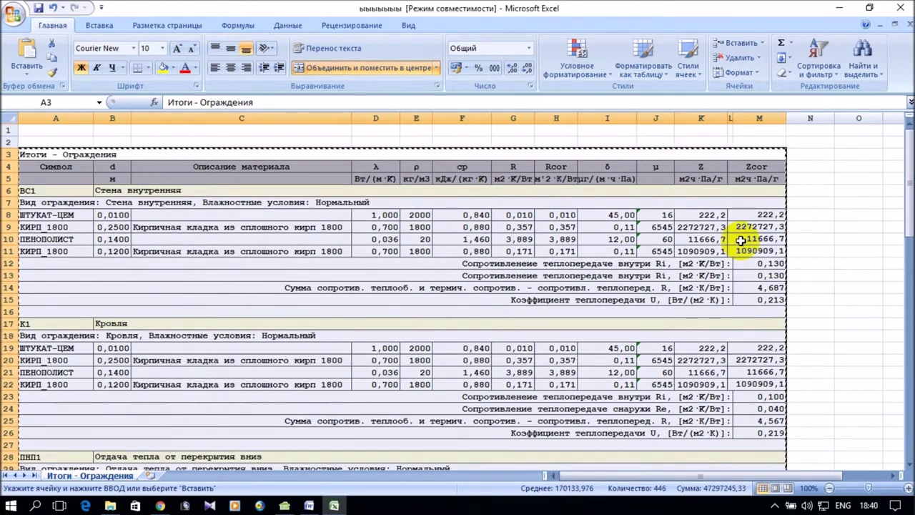
{"action": "right_click", "coordinate": [704, 235]}
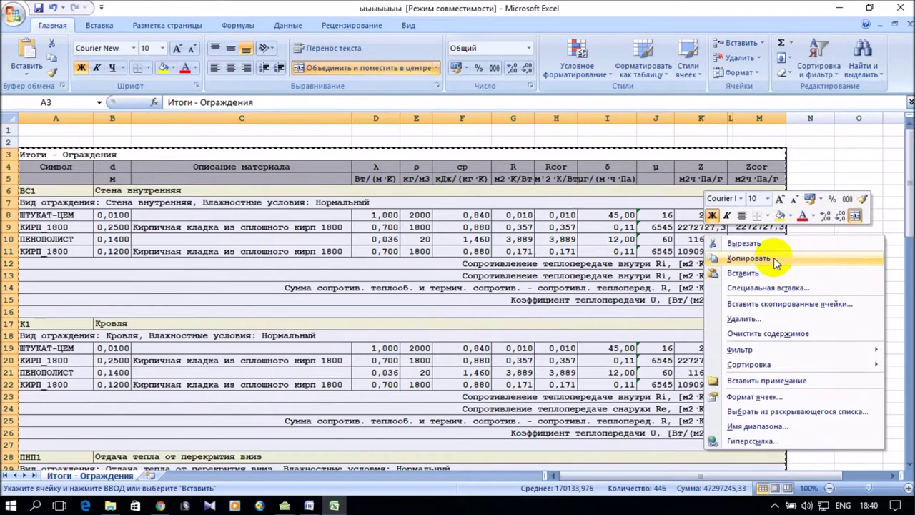
{"action": "left_click", "coordinate": [776, 259]}
Switch to Word and delete the previously pasted Итоги - Ограждения table
{"action": "left_click", "coordinate": [312, 507]}
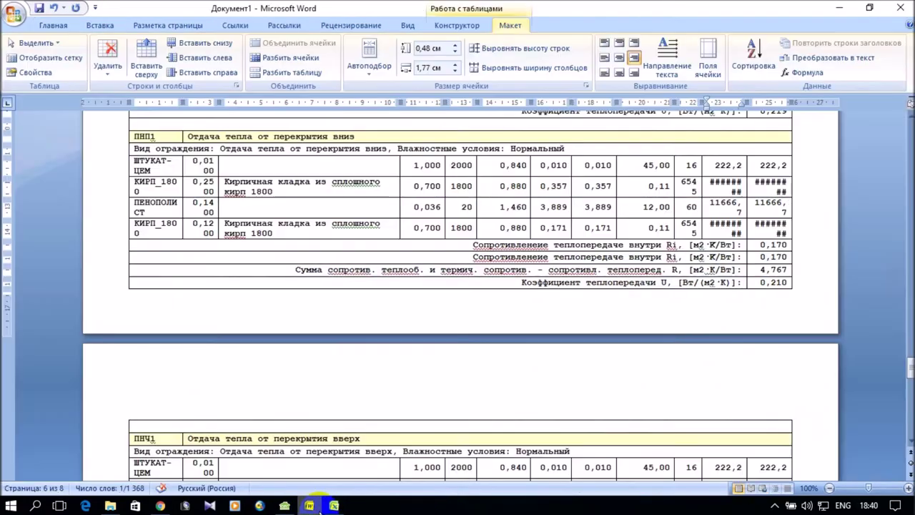
{"action": "scroll", "coordinate": [465, 340], "scroll_direction": "up", "scroll_amount": 20}
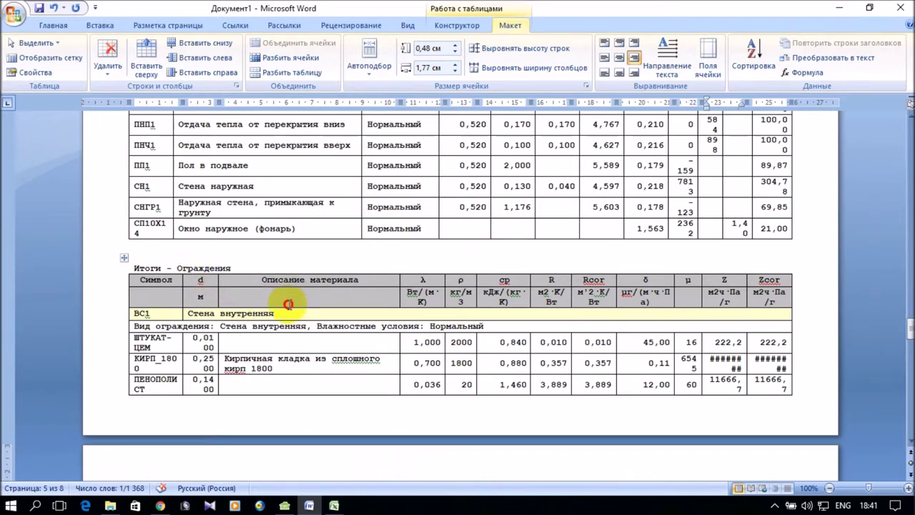
{"action": "left_click", "coordinate": [287, 298]}
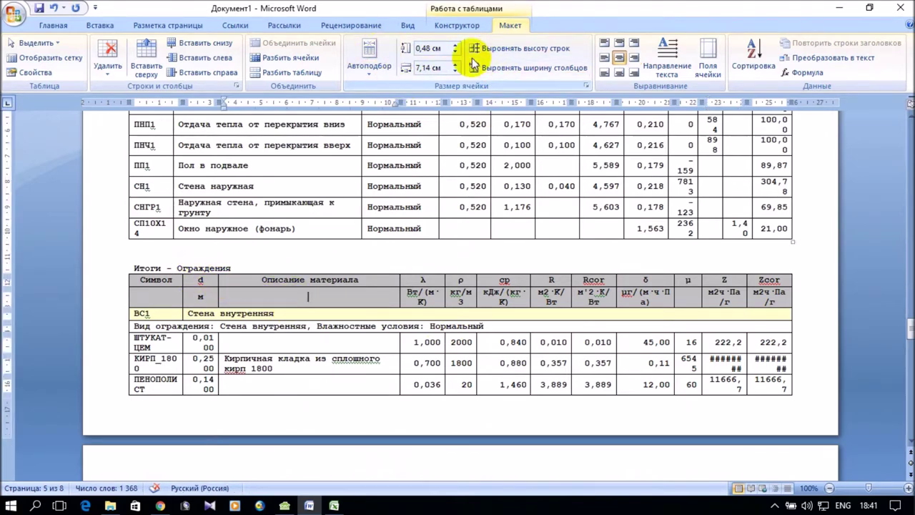
{"action": "left_click", "coordinate": [122, 63]}
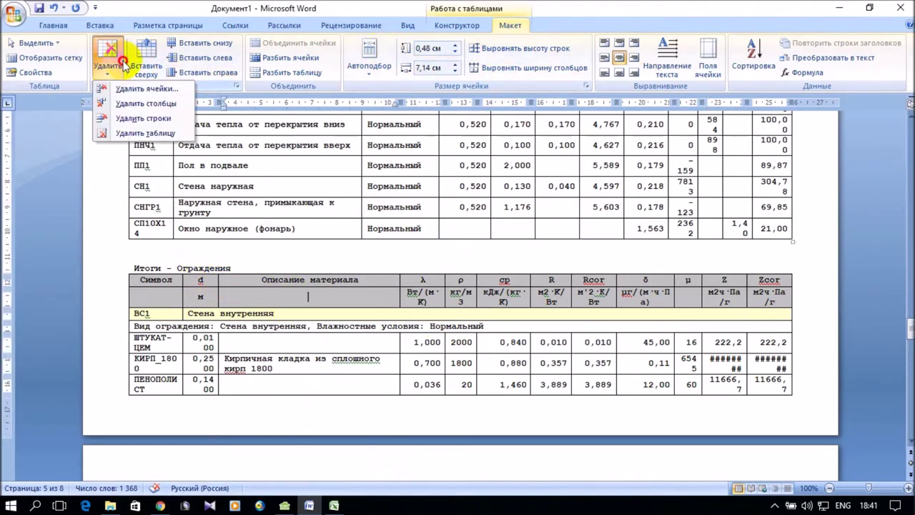
{"action": "left_click", "coordinate": [162, 135]}
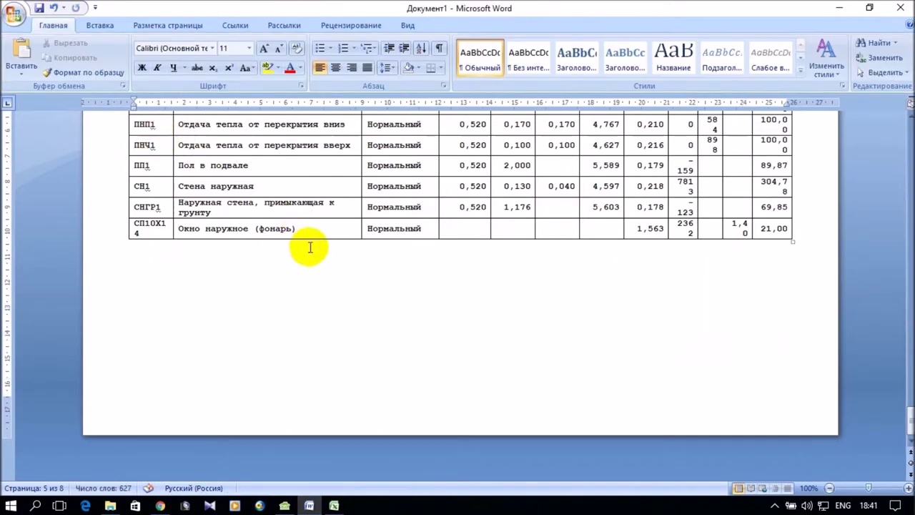
Paste the newly copied Итоги - Ограждения table below the first table and autofit it to the window width
{"action": "left_click", "coordinate": [498, 195]}
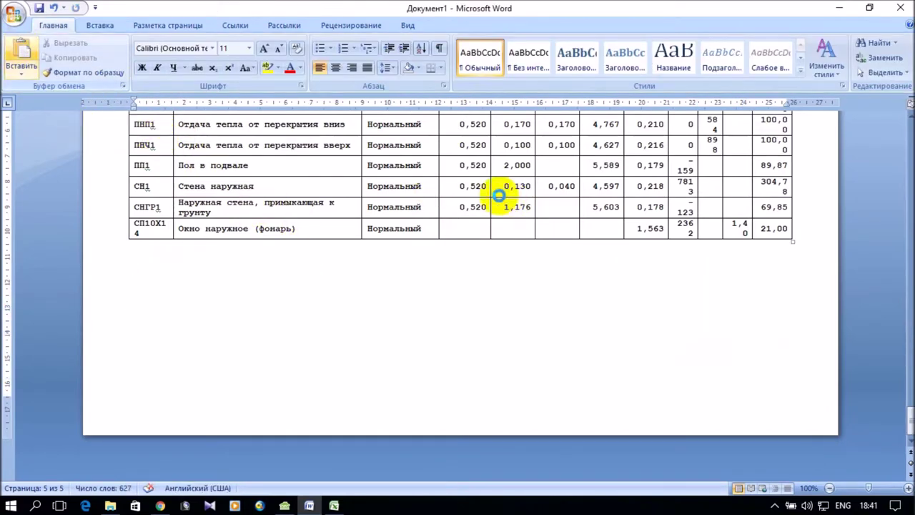
{"action": "key", "text": "ctrl+z"}
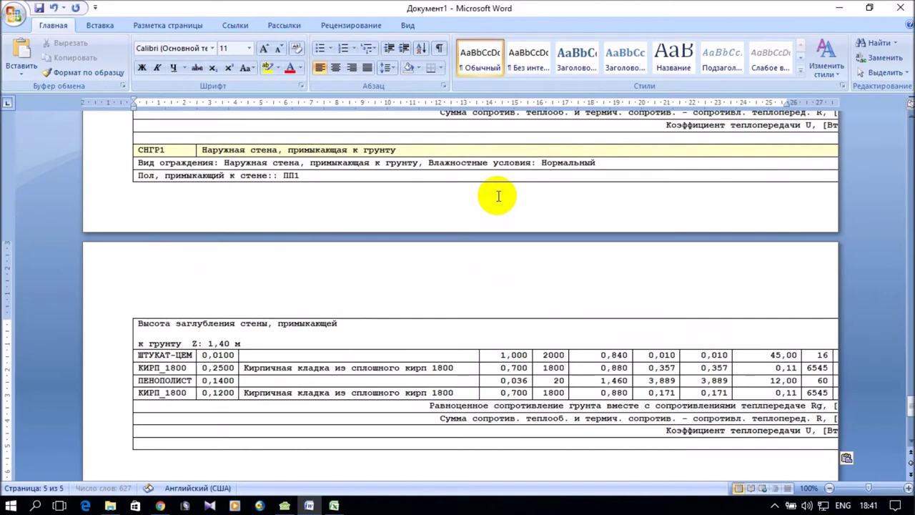
{"action": "left_click", "coordinate": [343, 148]}
{"action": "left_click", "coordinate": [509, 25]}
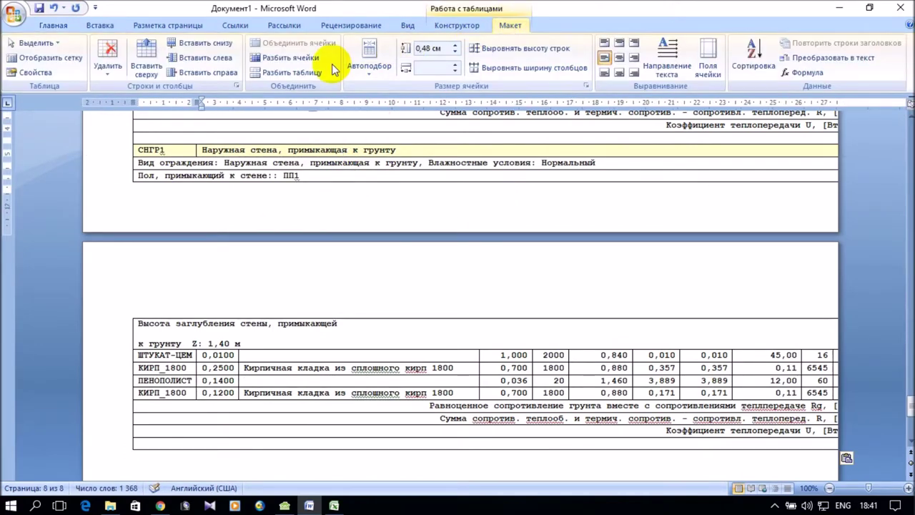
{"action": "left_click", "coordinate": [365, 59]}
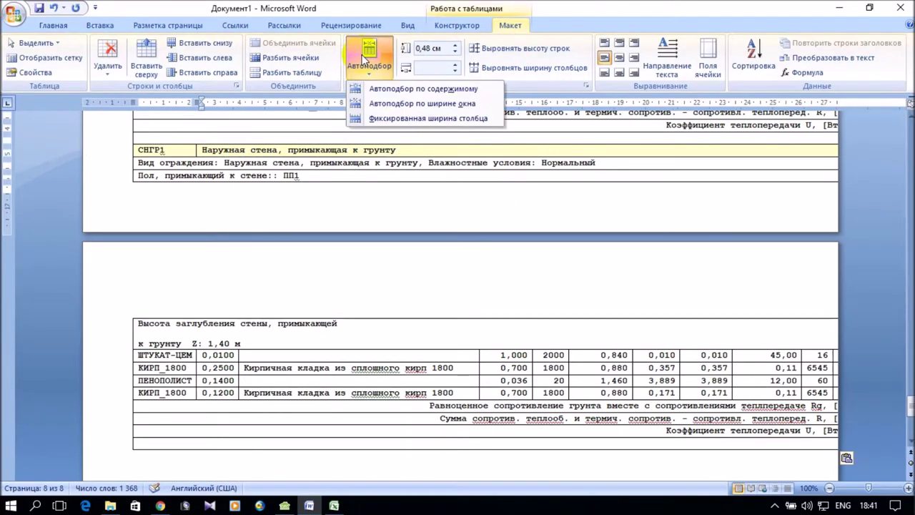
{"action": "left_click", "coordinate": [411, 103]}
Look through the Итоги - Ведомость ограждений and Итоги - Ограждения tables to the end of the document
{"action": "scroll", "coordinate": [567, 214], "scroll_direction": "up", "scroll_amount": 4}
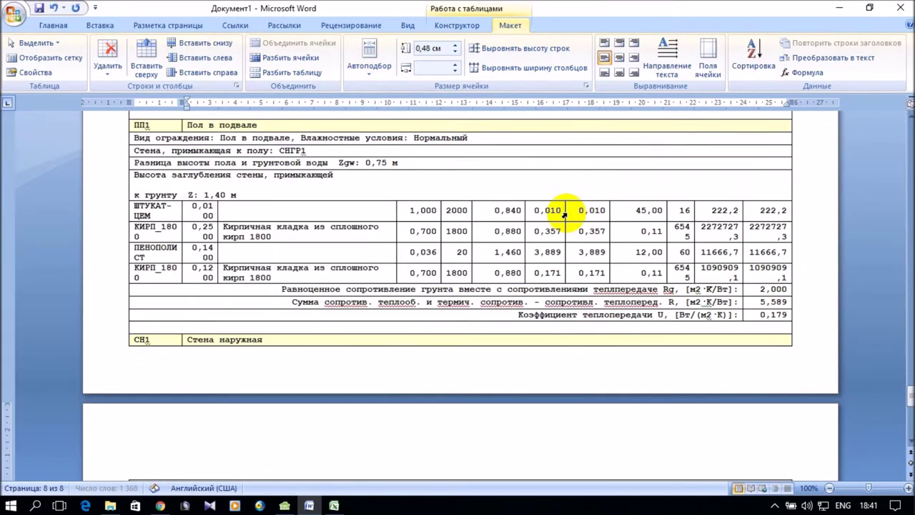
{"action": "scroll", "coordinate": [565, 214], "scroll_direction": "up", "scroll_amount": 15}
{"action": "scroll", "coordinate": [565, 215], "scroll_direction": "up", "scroll_amount": 7}
{"action": "scroll", "coordinate": [565, 213], "scroll_direction": "up", "scroll_amount": 9}
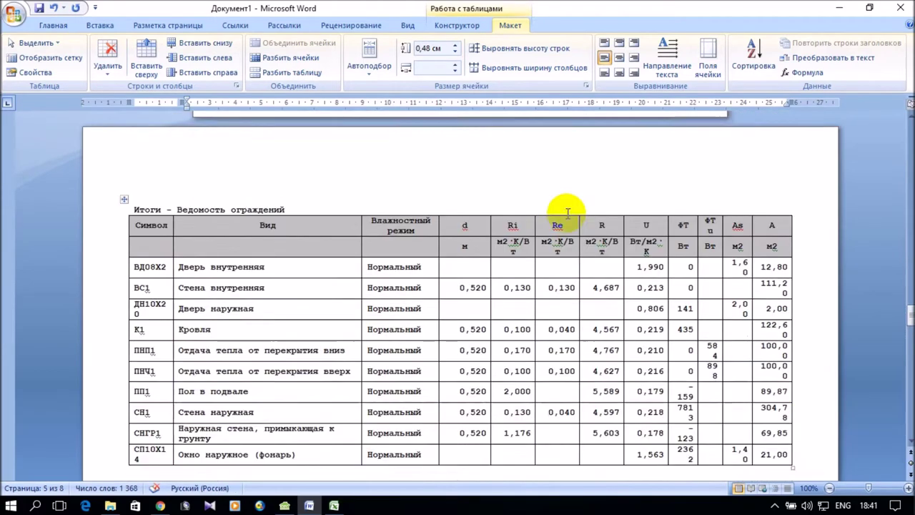
{"action": "scroll", "coordinate": [563, 214], "scroll_direction": "down", "scroll_amount": 7}
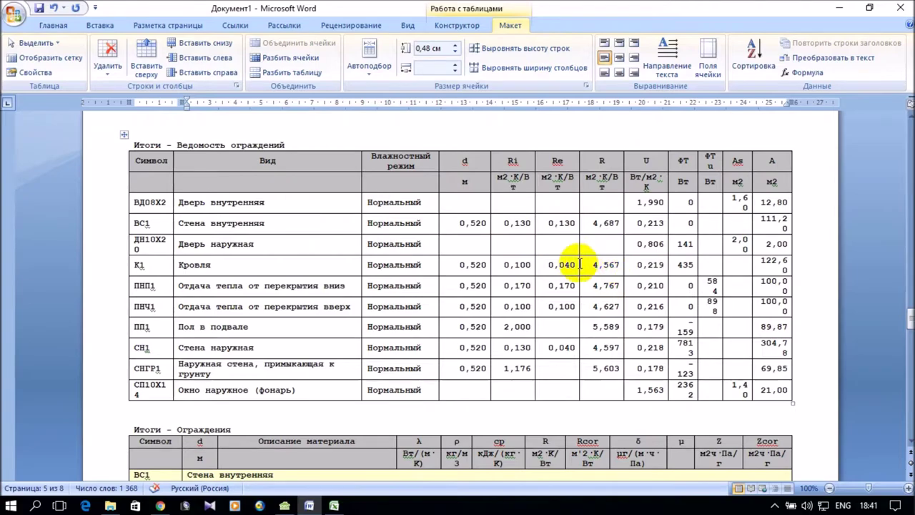
{"action": "scroll", "coordinate": [580, 264], "scroll_direction": "down", "scroll_amount": 20}
{"action": "scroll", "coordinate": [574, 275], "scroll_direction": "down", "scroll_amount": 15}
{"action": "scroll", "coordinate": [574, 277], "scroll_direction": "down", "scroll_amount": 10}
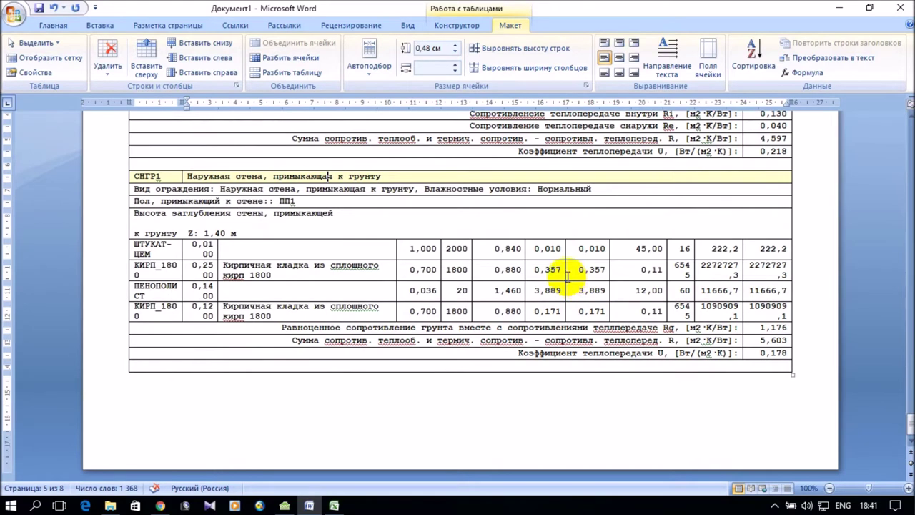
Place the cursor below the last table in Word, and close the Excel workbook without saving its changes
{"action": "left_click", "coordinate": [136, 404]}
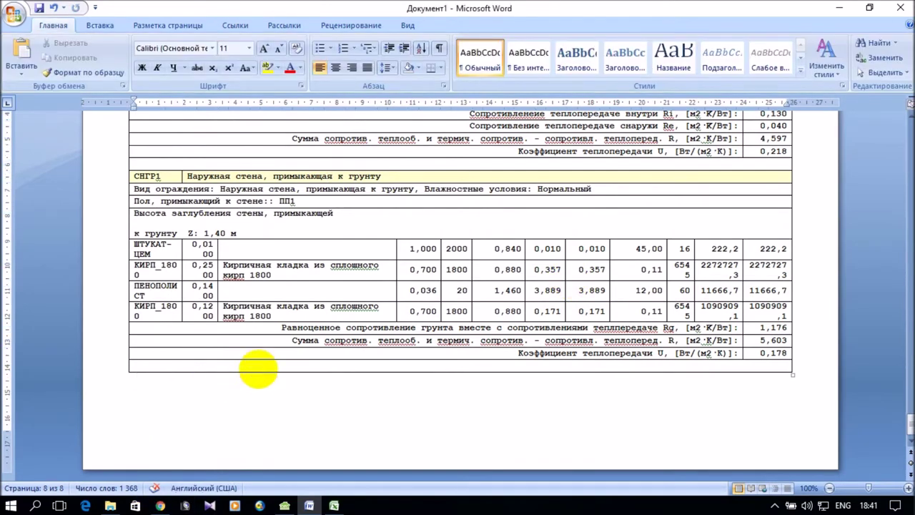
{"action": "left_click", "coordinate": [333, 506]}
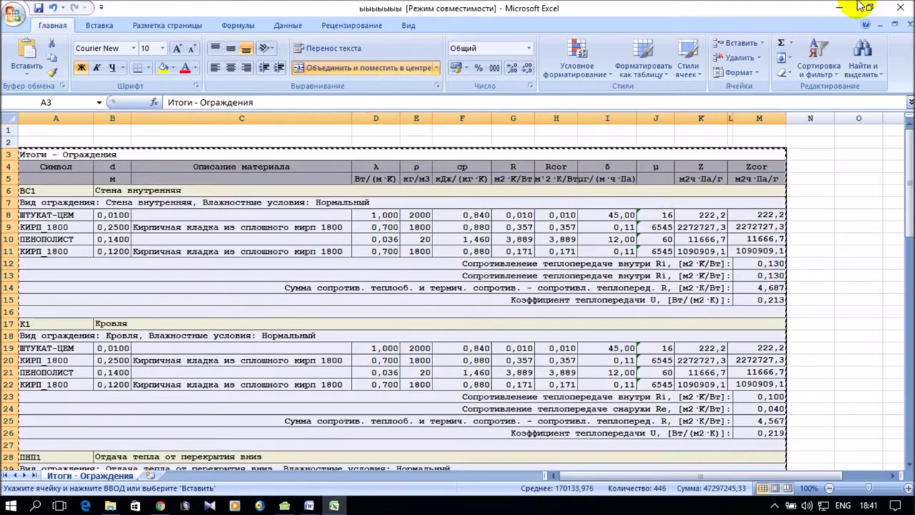
{"action": "left_click", "coordinate": [900, 7]}
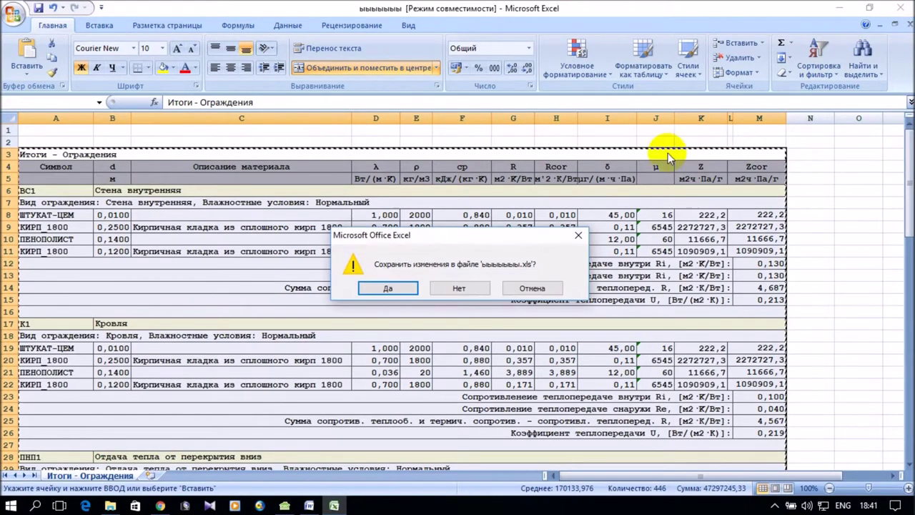
{"action": "left_click", "coordinate": [469, 289]}
{"action": "left_click", "coordinate": [466, 296]}
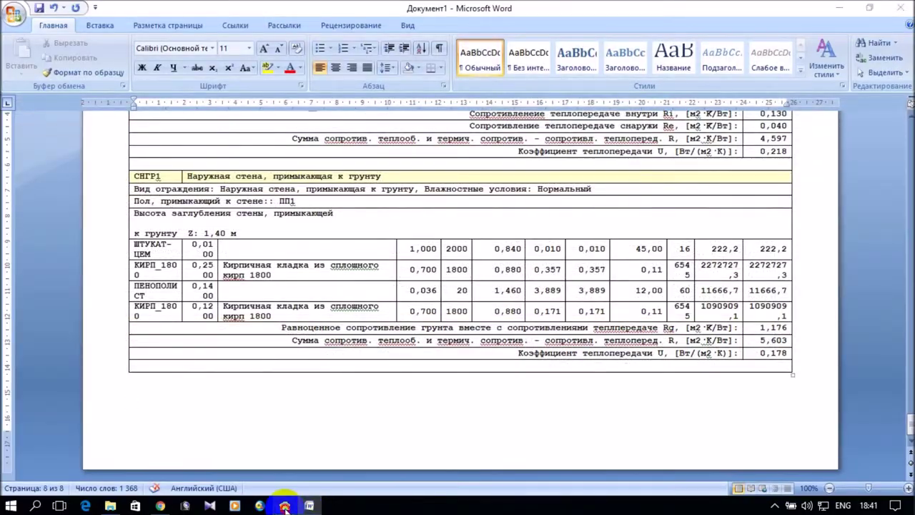
Switch to Oventrop OZC, open the Итоги - Данные для программы С.О. results and export them to Excel, overwriting the existing file
{"action": "left_click", "coordinate": [284, 506]}
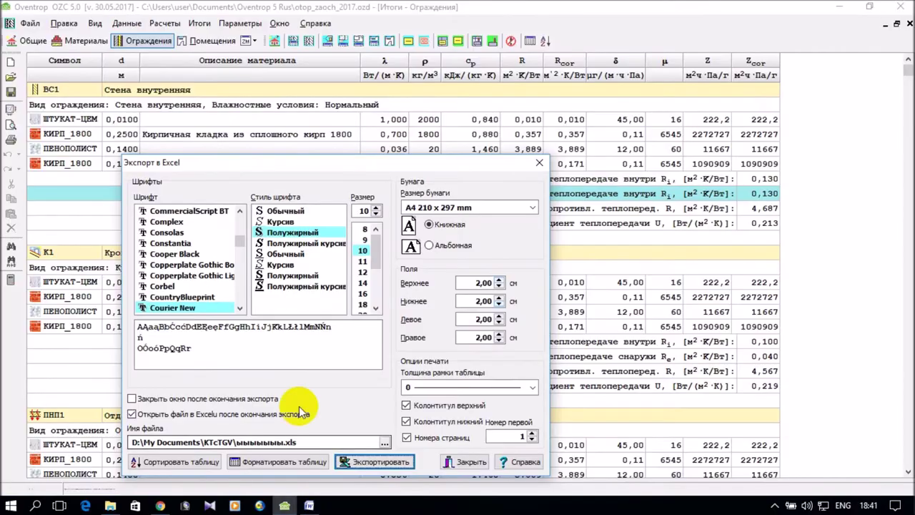
{"action": "left_click", "coordinate": [455, 465]}
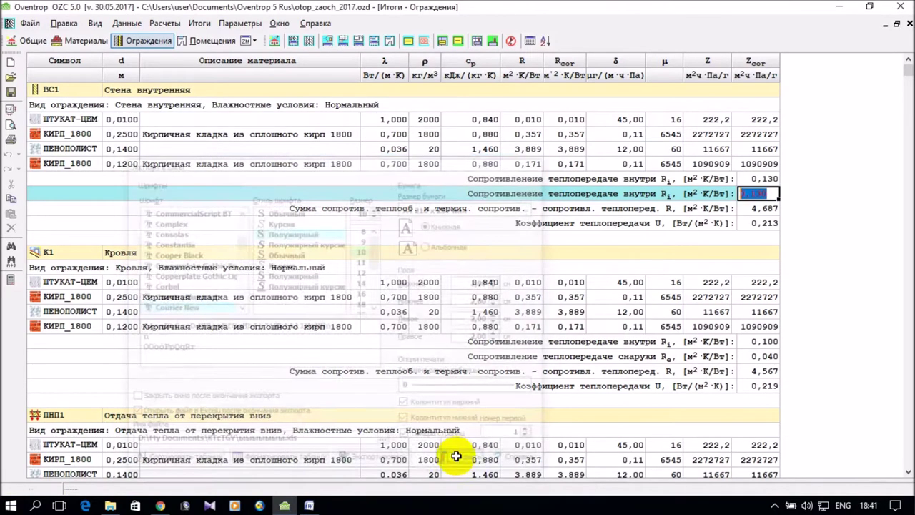
{"action": "left_click", "coordinate": [424, 43]}
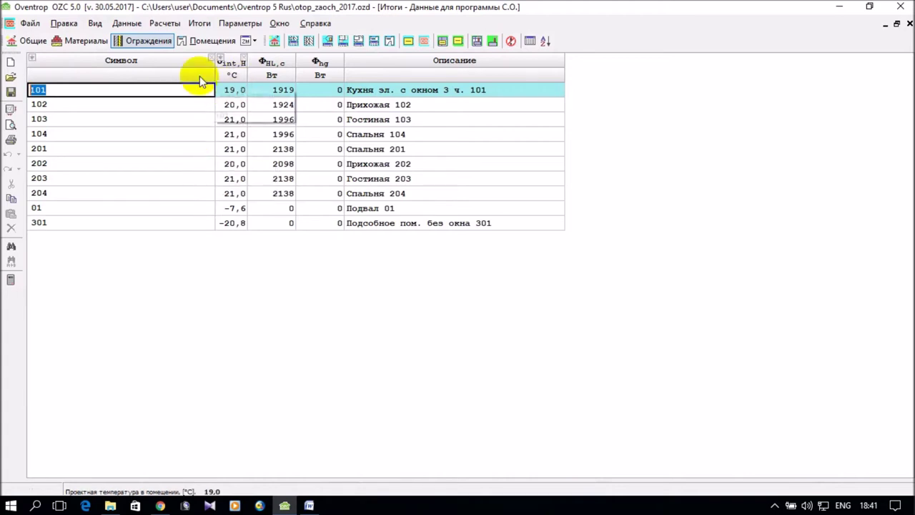
{"action": "right_click", "coordinate": [264, 153]}
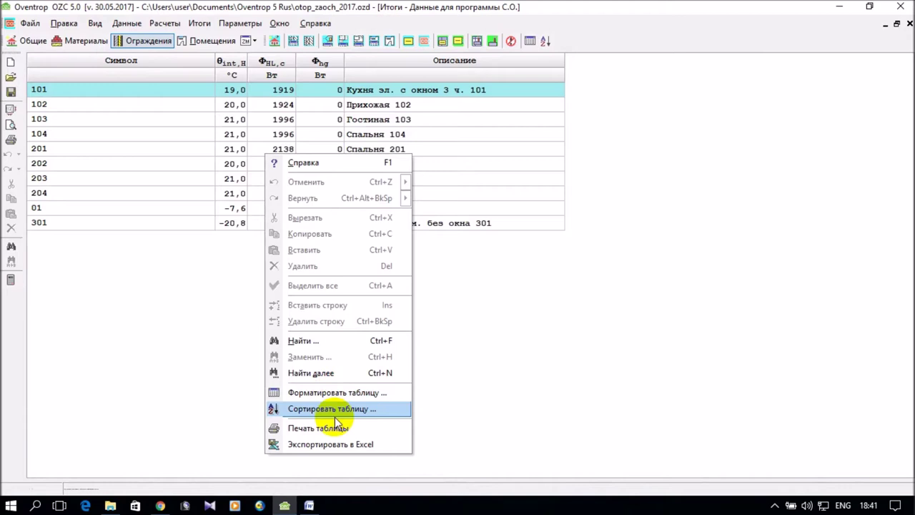
{"action": "left_click", "coordinate": [339, 444]}
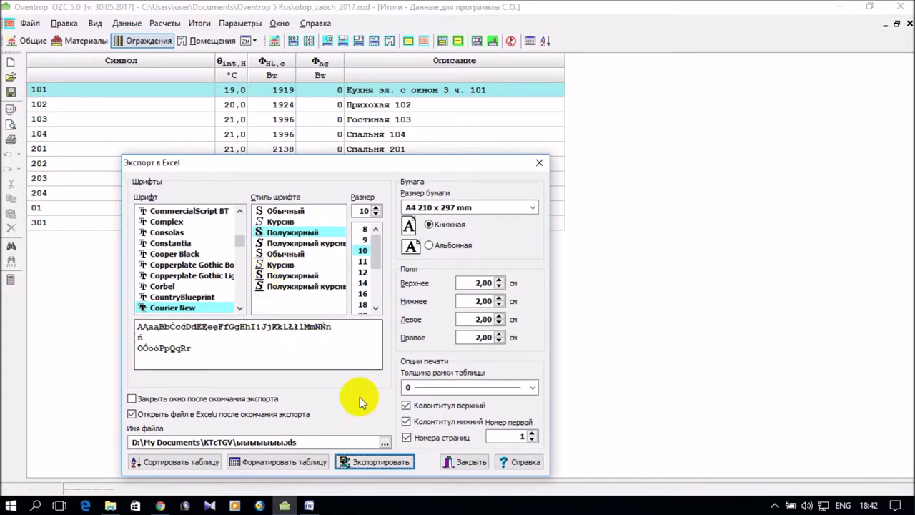
{"action": "left_click", "coordinate": [356, 464]}
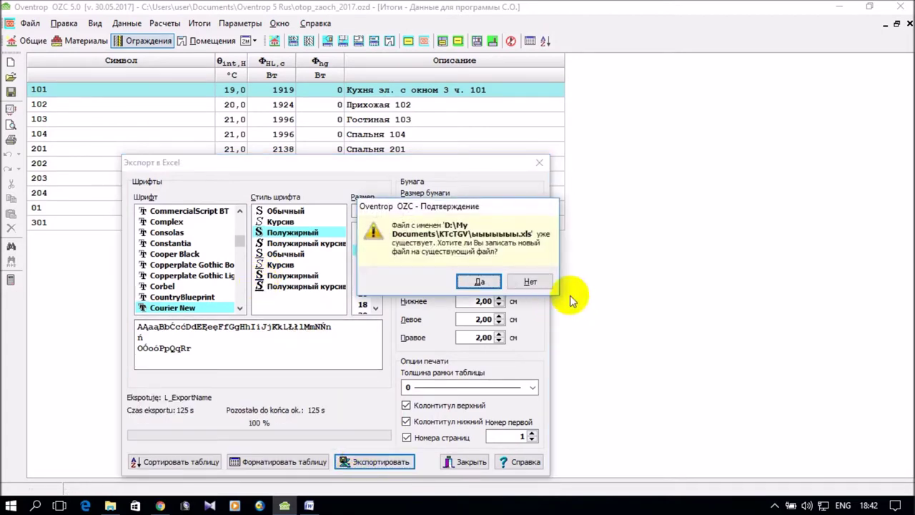
{"action": "left_click", "coordinate": [482, 282]}
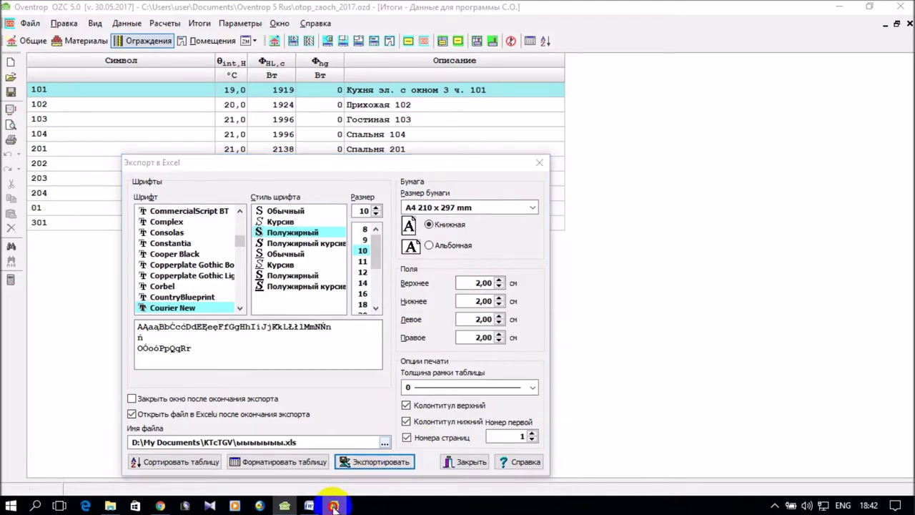
Switch to the exported Excel workbook and copy the whole Итоги - Данные для программы С.О. table, including its title
{"action": "left_click", "coordinate": [334, 505]}
{"action": "left_click_drag", "start_coordinate": [72, 154], "coordinate": [151, 297]}
{"action": "right_click", "coordinate": [136, 220]}
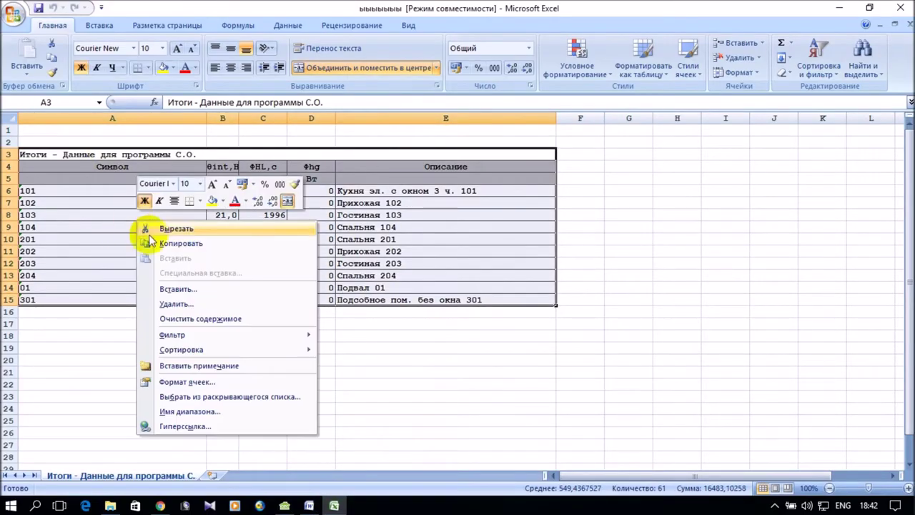
{"action": "left_click", "coordinate": [173, 247]}
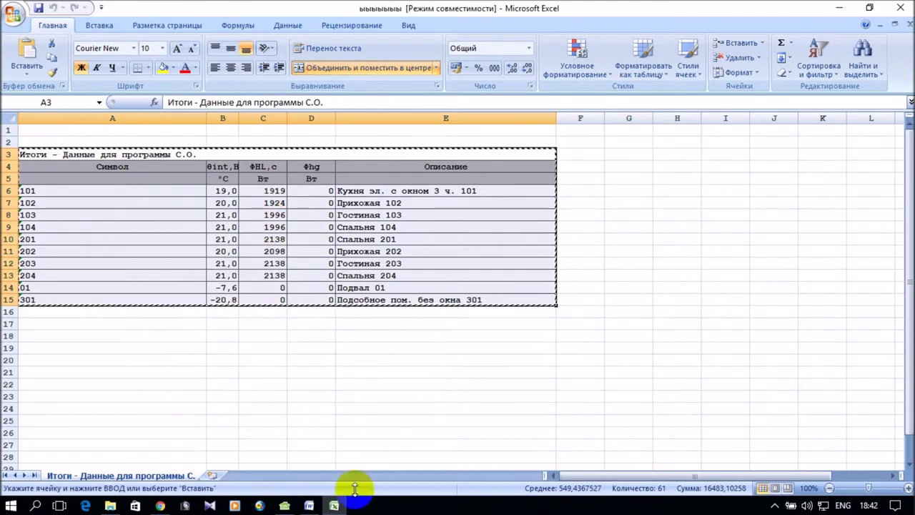
Close the Excel export dialog in Oventrop OZC, and paste the copied table into Word below the last table
{"action": "left_click", "coordinate": [287, 505]}
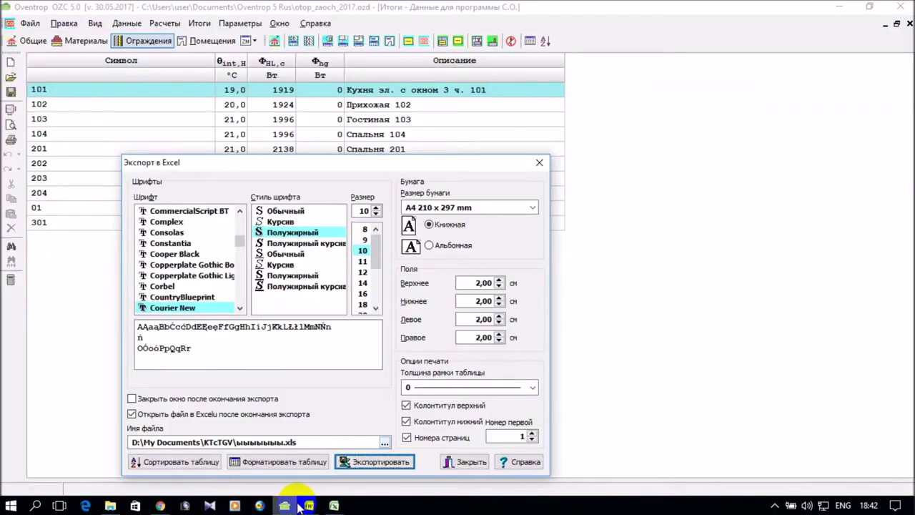
{"action": "left_click", "coordinate": [459, 462]}
{"action": "left_click", "coordinate": [309, 505]}
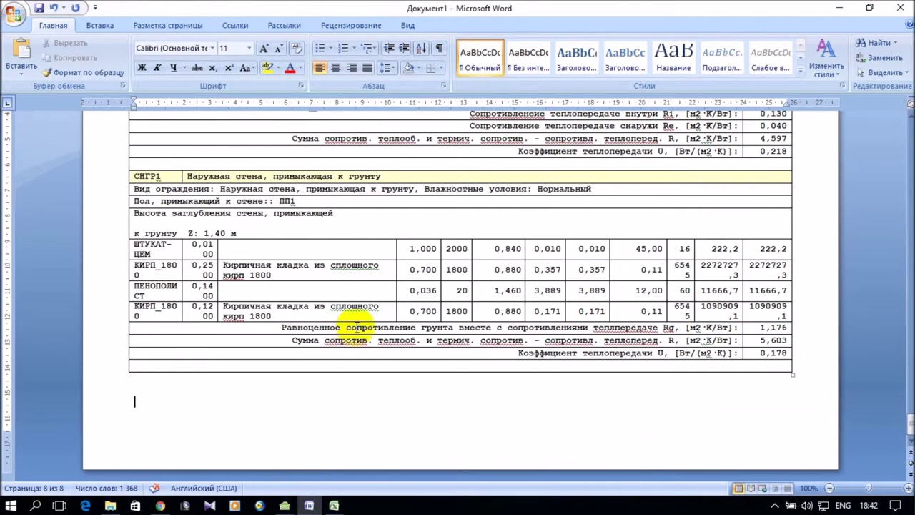
{"action": "left_click", "coordinate": [22, 47]}
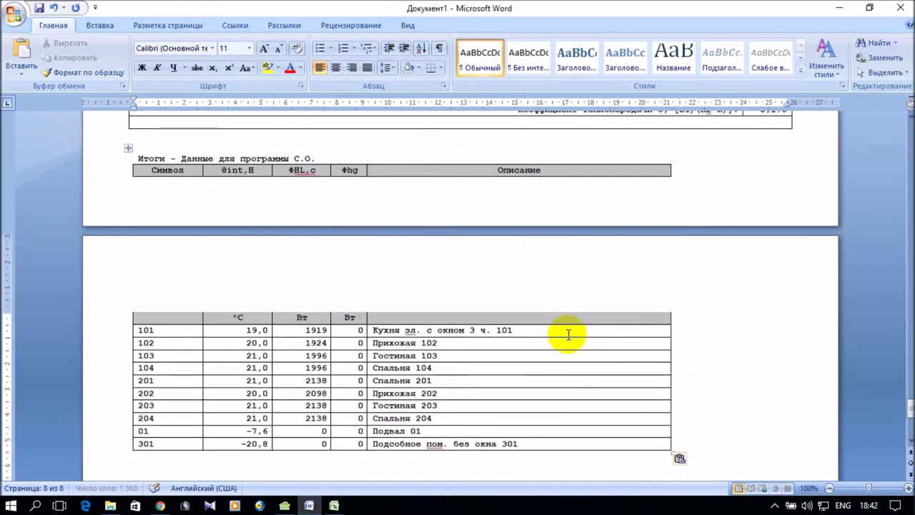
Insert blank lines above the pasted Данные для программы С.О. table to move it entirely onto the next page
{"action": "left_click", "coordinate": [184, 142]}
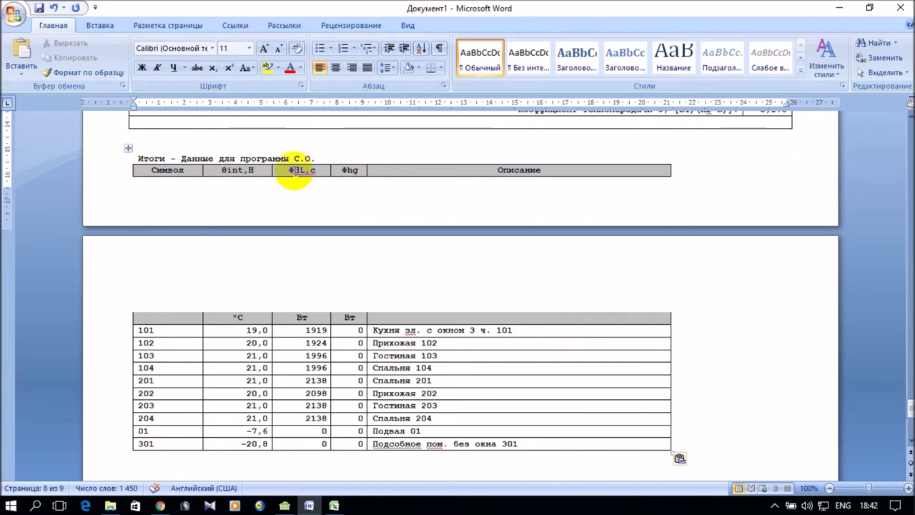
{"action": "key", "text": "Return"}
{"action": "key", "text": "Return"}
{"action": "key", "text": "Return"}
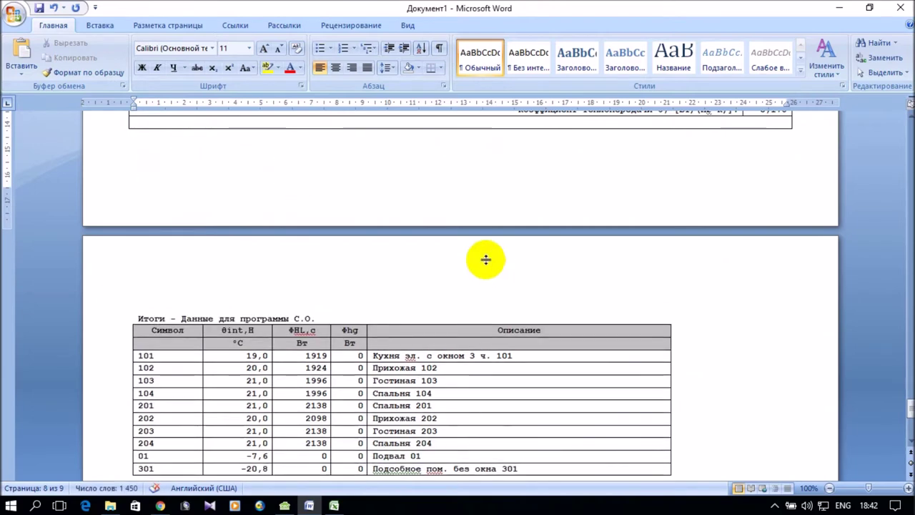
Try portrait orientation on the selected sections with the cursor in the Данные для программы С.О. title, and undo the change
{"action": "scroll", "coordinate": [484, 260], "scroll_direction": "down", "scroll_amount": 2}
{"action": "left_click", "coordinate": [195, 191]}
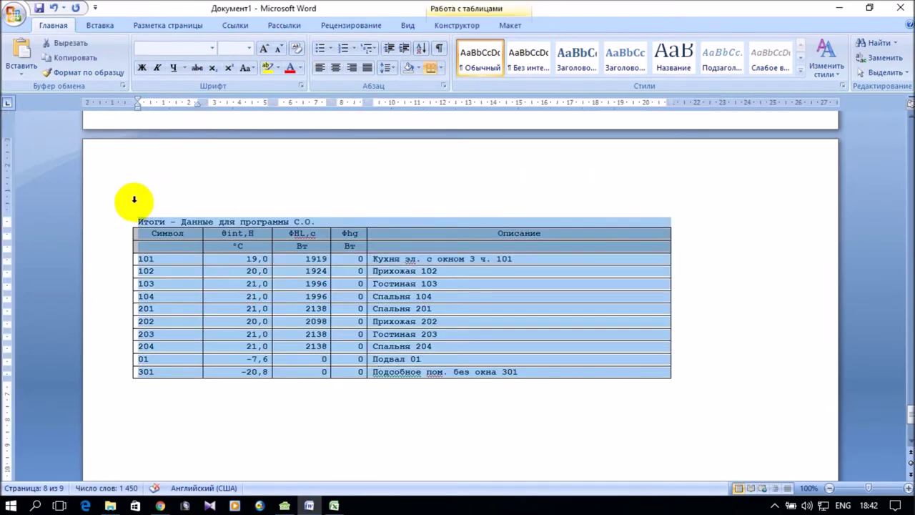
{"action": "left_click", "coordinate": [132, 224]}
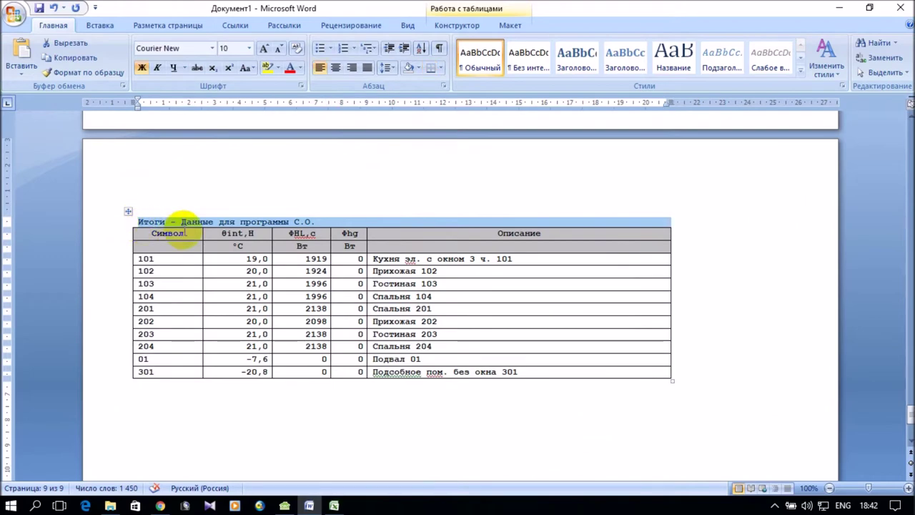
{"action": "left_click", "coordinate": [176, 224]}
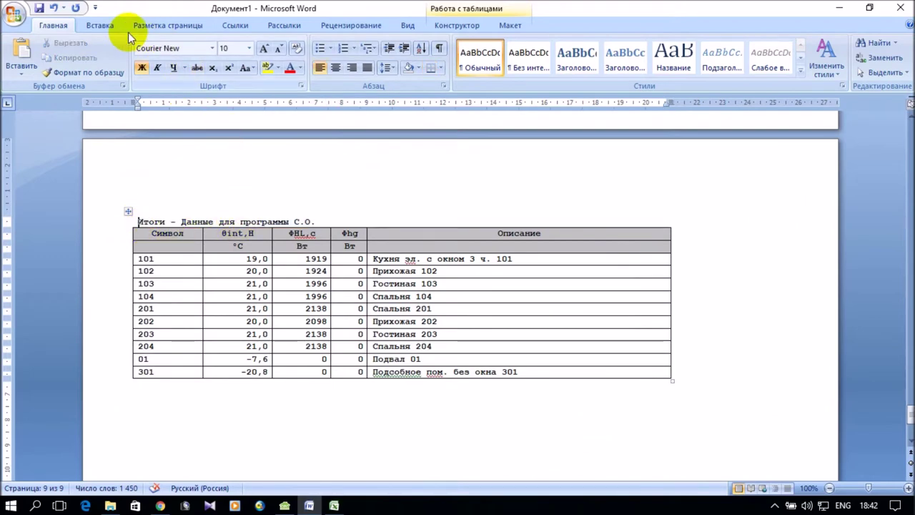
{"action": "left_click", "coordinate": [156, 26]}
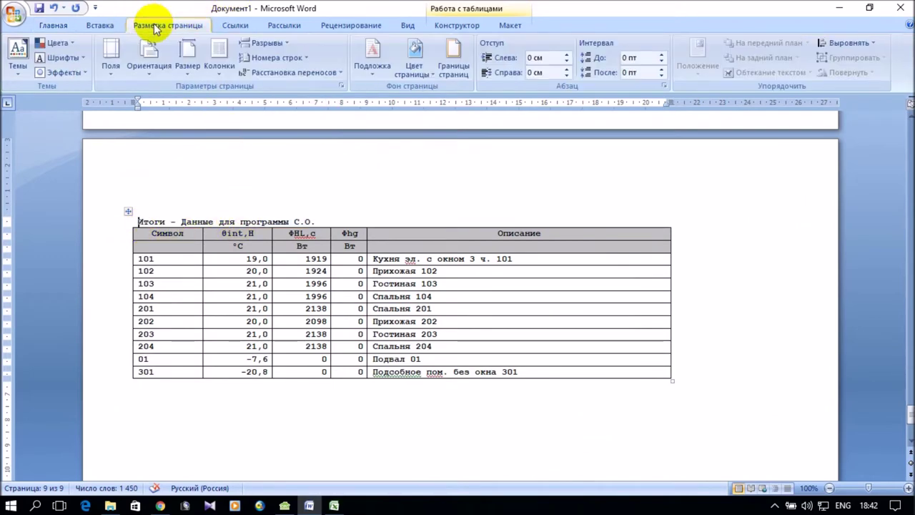
{"action": "left_click", "coordinate": [338, 84]}
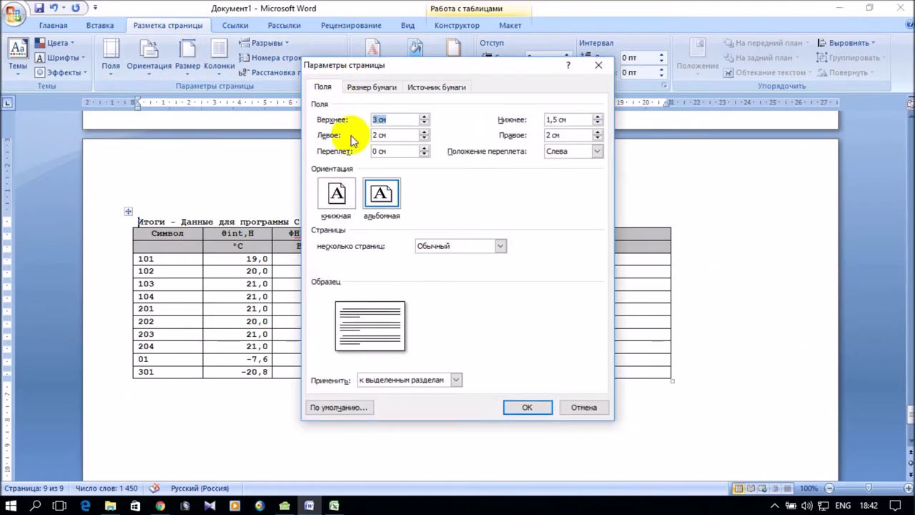
{"action": "left_click", "coordinate": [331, 203]}
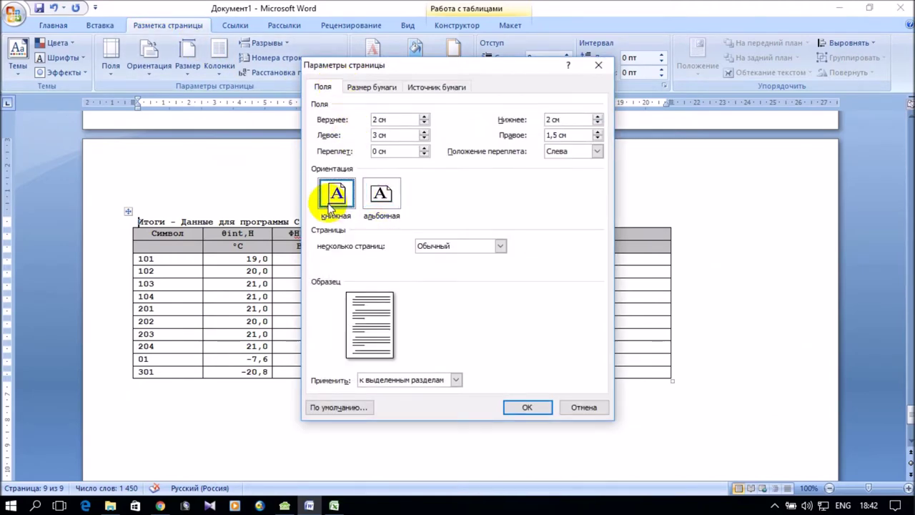
{"action": "left_click", "coordinate": [456, 380]}
{"action": "left_click", "coordinate": [456, 380]}
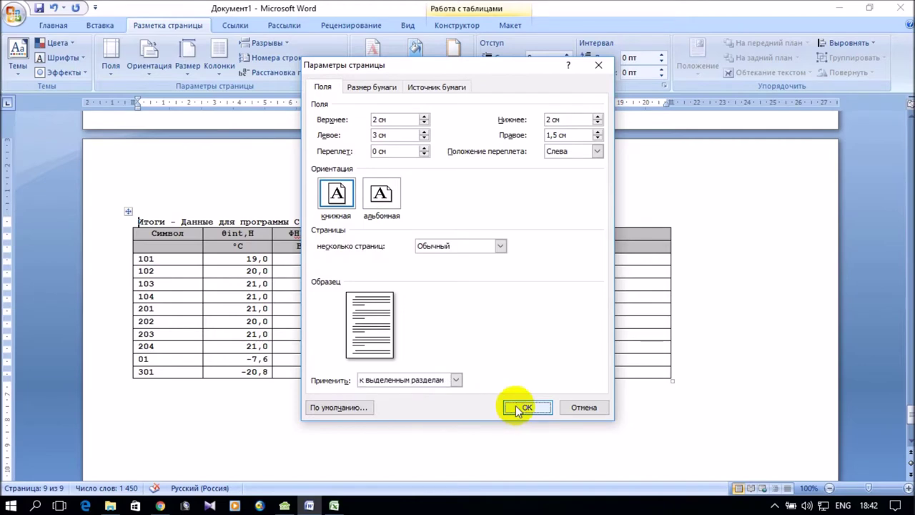
{"action": "left_click", "coordinate": [520, 408]}
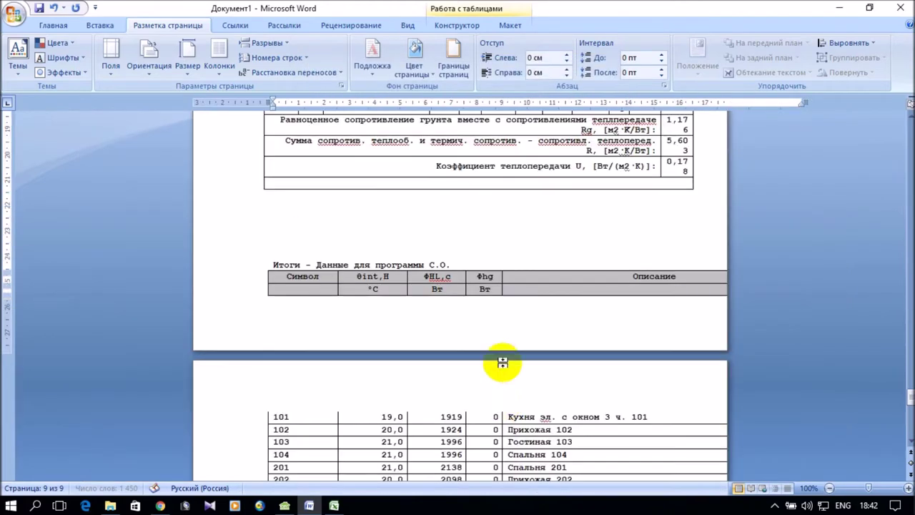
{"action": "scroll", "coordinate": [435, 306], "scroll_direction": "up", "scroll_amount": 3}
{"action": "left_click", "coordinate": [52, 9]}
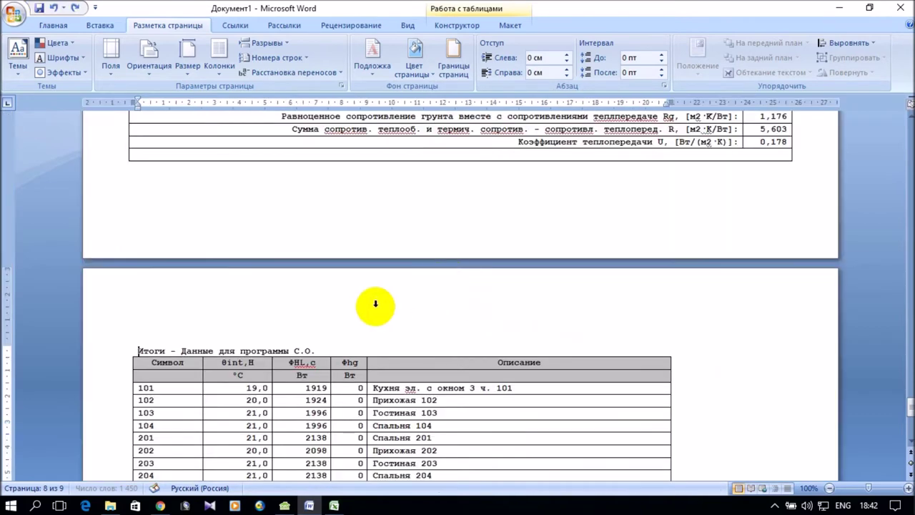
Insert an empty line directly above the Данные для программы С.О. table and place the cursor in it
{"action": "scroll", "coordinate": [376, 303], "scroll_direction": "down", "scroll_amount": 1}
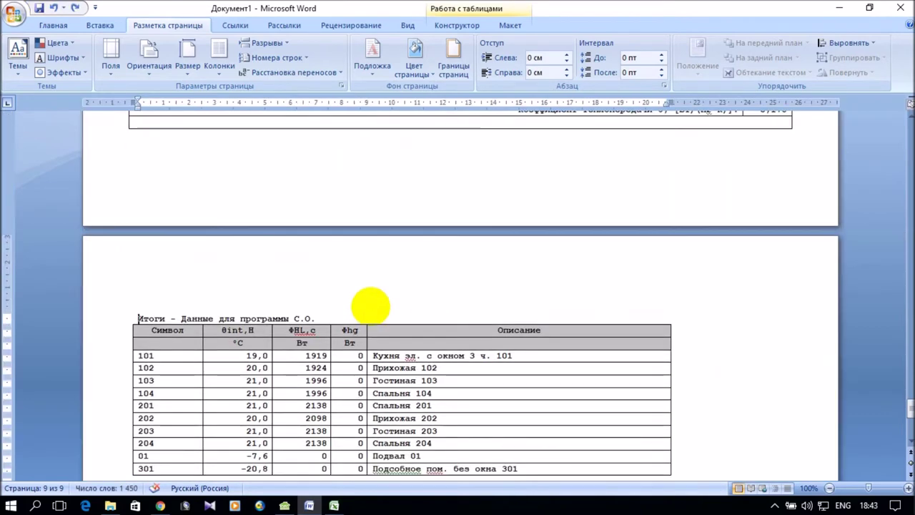
{"action": "key", "text": "Return"}
{"action": "left_click", "coordinate": [184, 302]}
{"action": "left_click", "coordinate": [146, 316]}
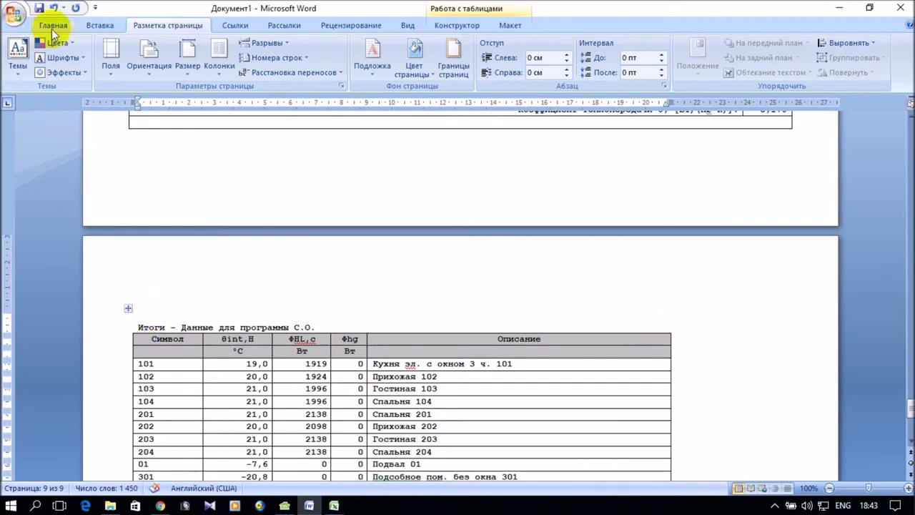
Apply portrait orientation to the selected sections from the line above the table, and postpone the Kaspersky registration reminder
{"action": "left_click", "coordinate": [337, 88]}
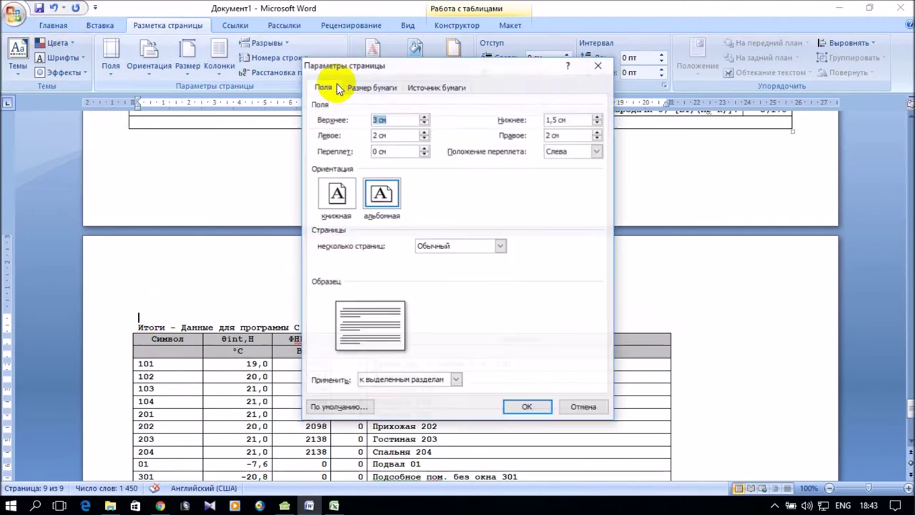
{"action": "left_click", "coordinate": [337, 194]}
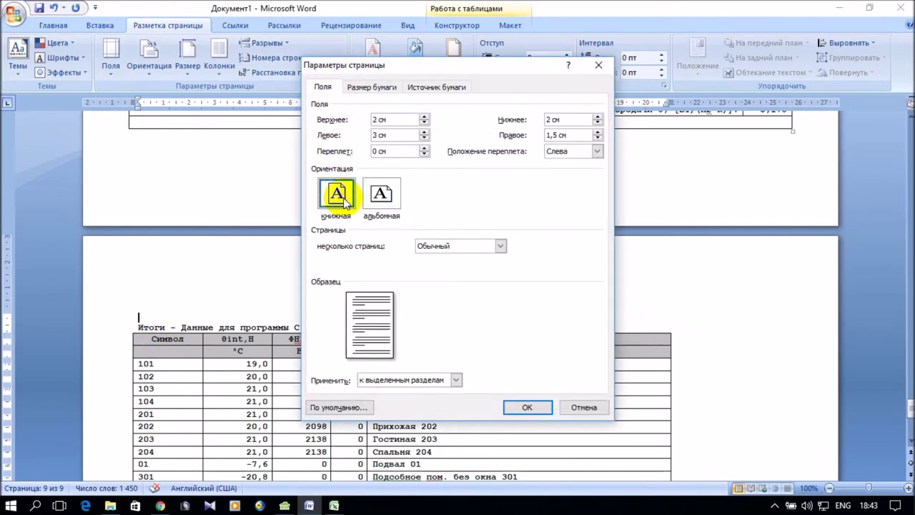
{"action": "left_click", "coordinate": [456, 380]}
{"action": "left_click", "coordinate": [456, 381]}
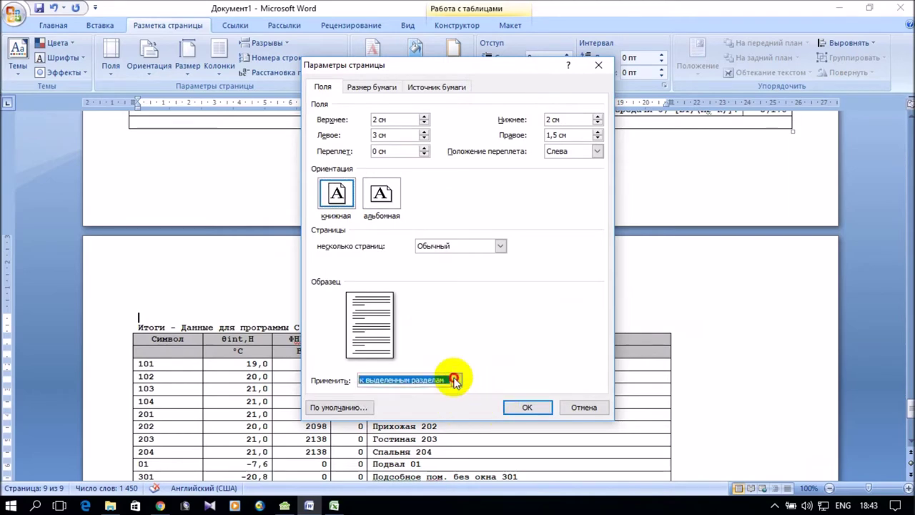
{"action": "left_click", "coordinate": [517, 407]}
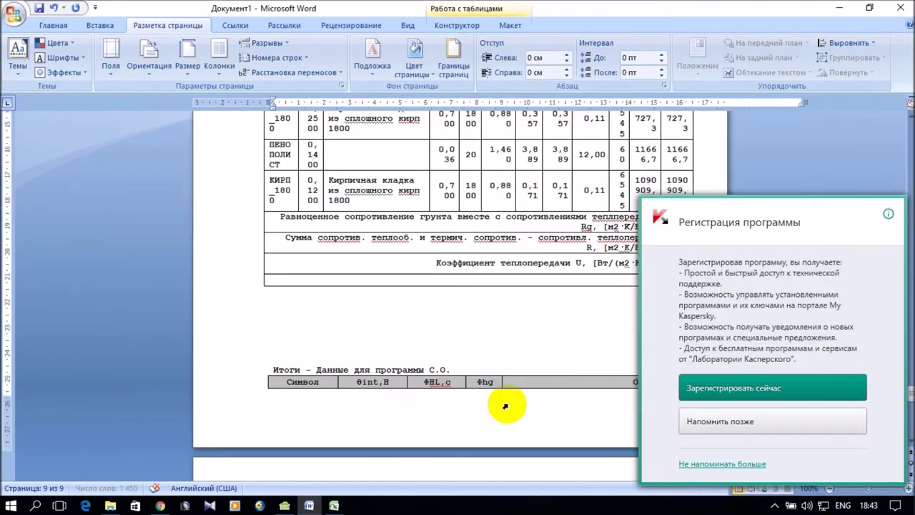
{"action": "left_click", "coordinate": [791, 429]}
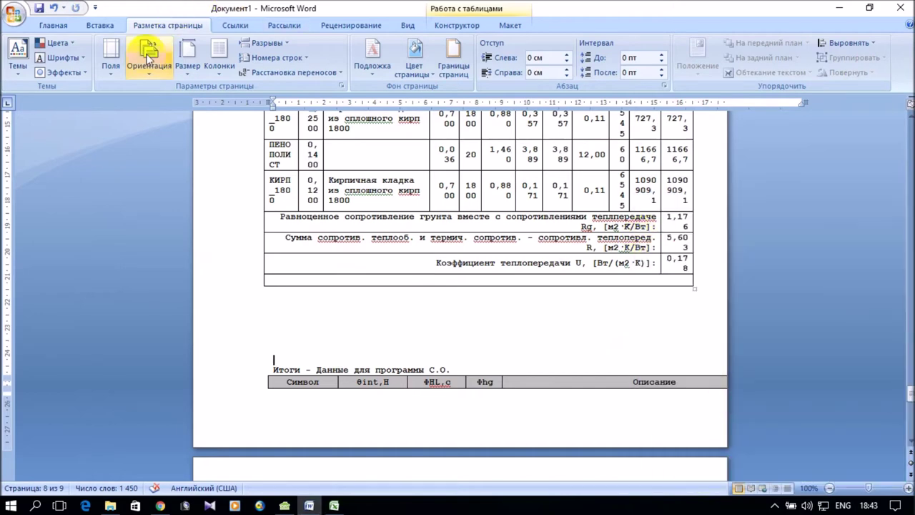